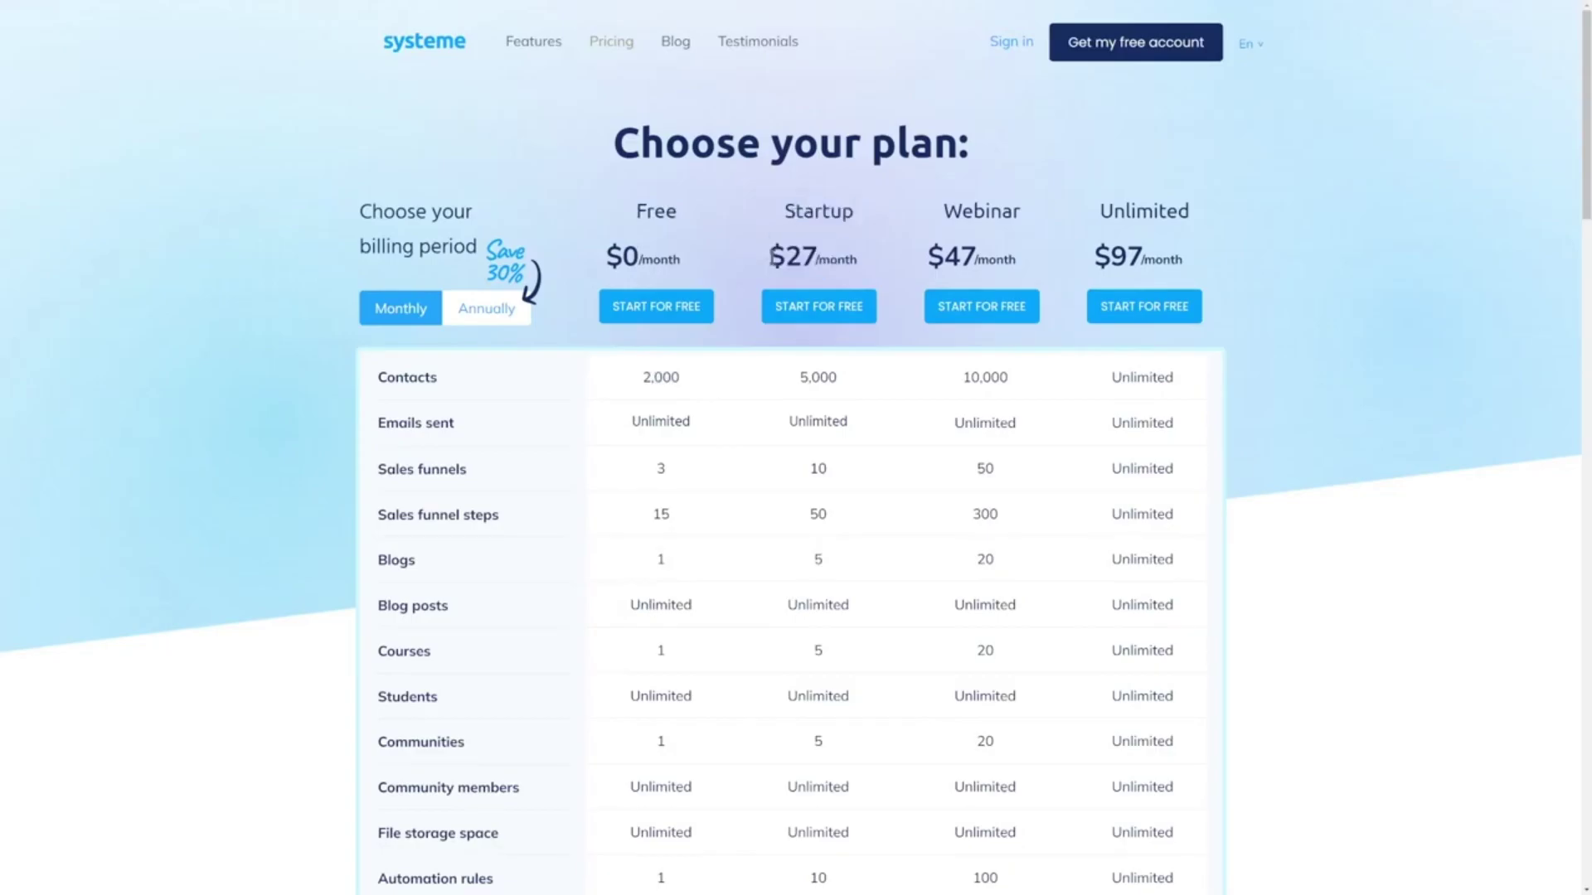
# Note systeme's Startup 5,000-contact limit, then scroll Clickera's homepage and go to its pricing page
pyautogui.doubleClick(844, 394)
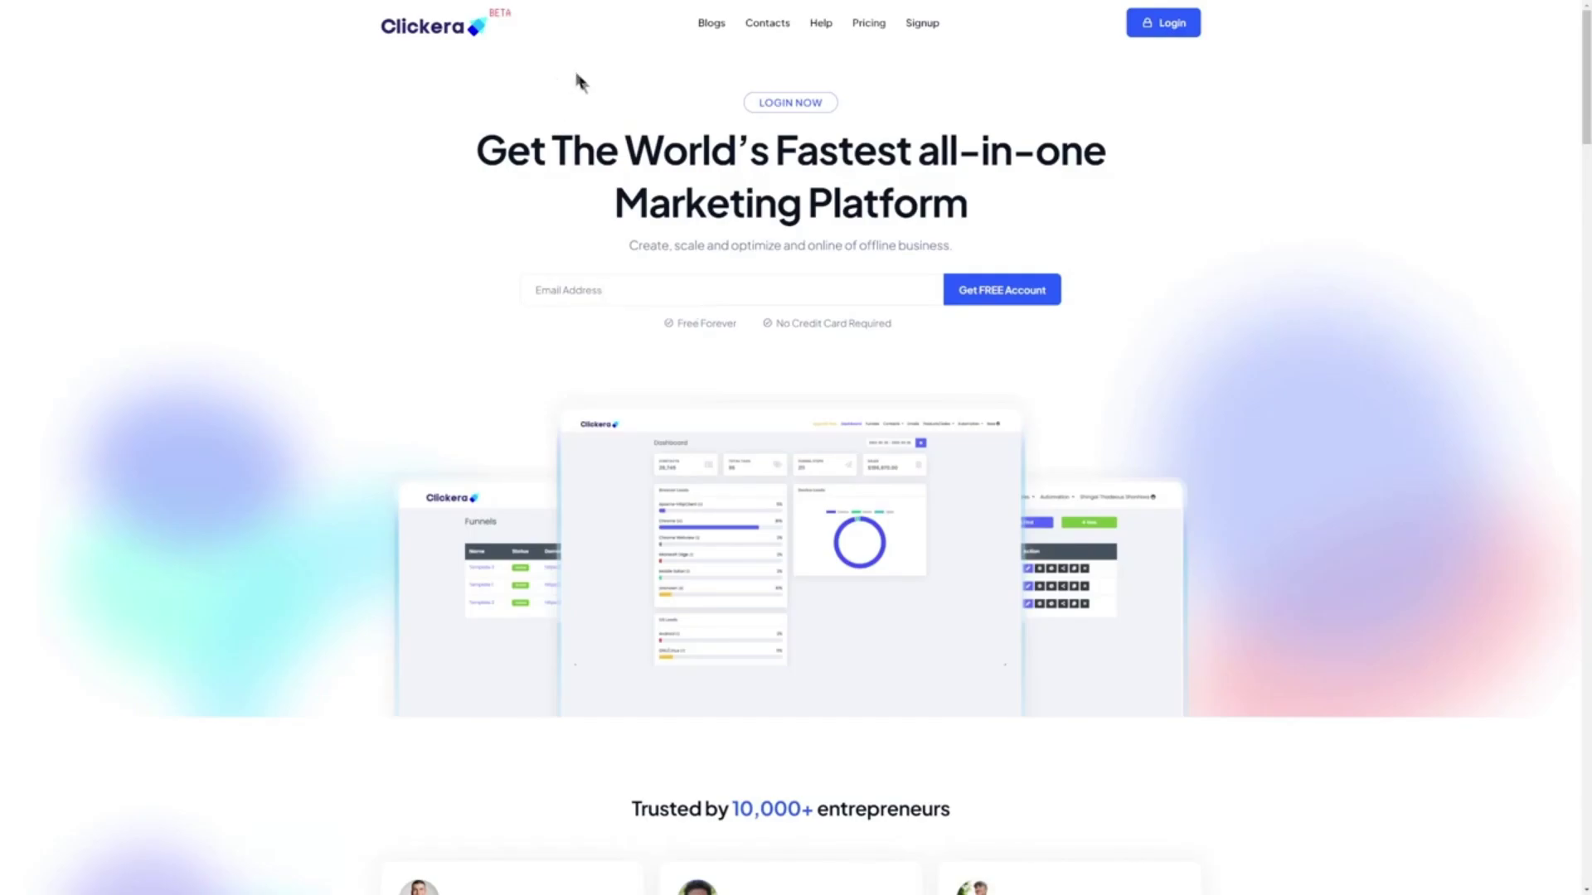
pyautogui.scroll(-3, 452, 309)
pyautogui.scroll(-15, 452, 308)
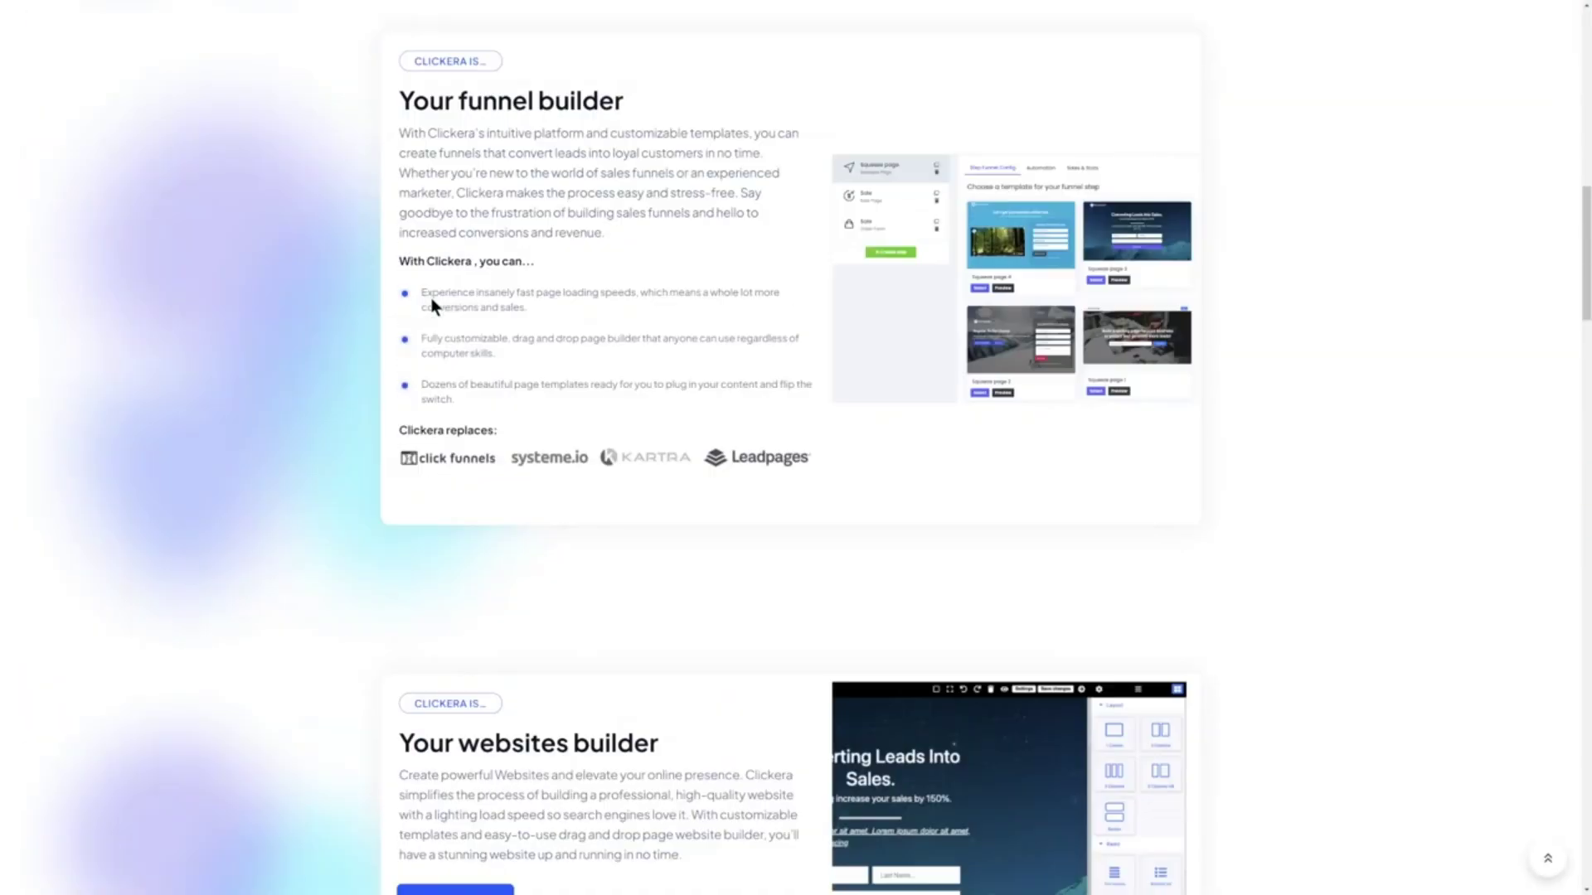
pyautogui.scroll(-10, 431, 305)
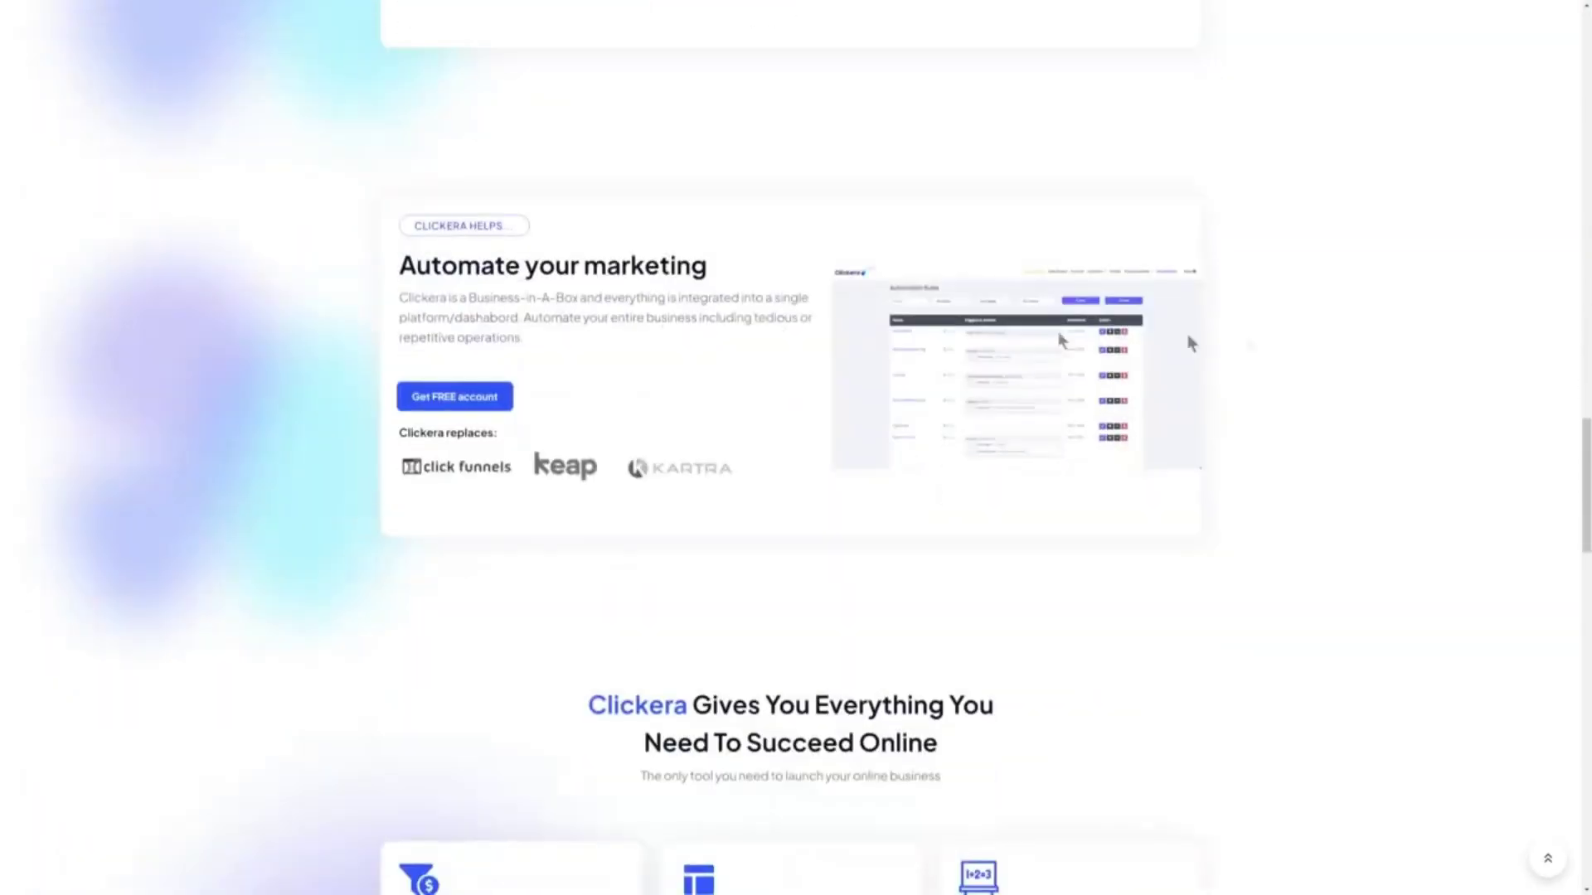
pyautogui.moveTo(1587, 476); pyautogui.dragTo(1586, 75)
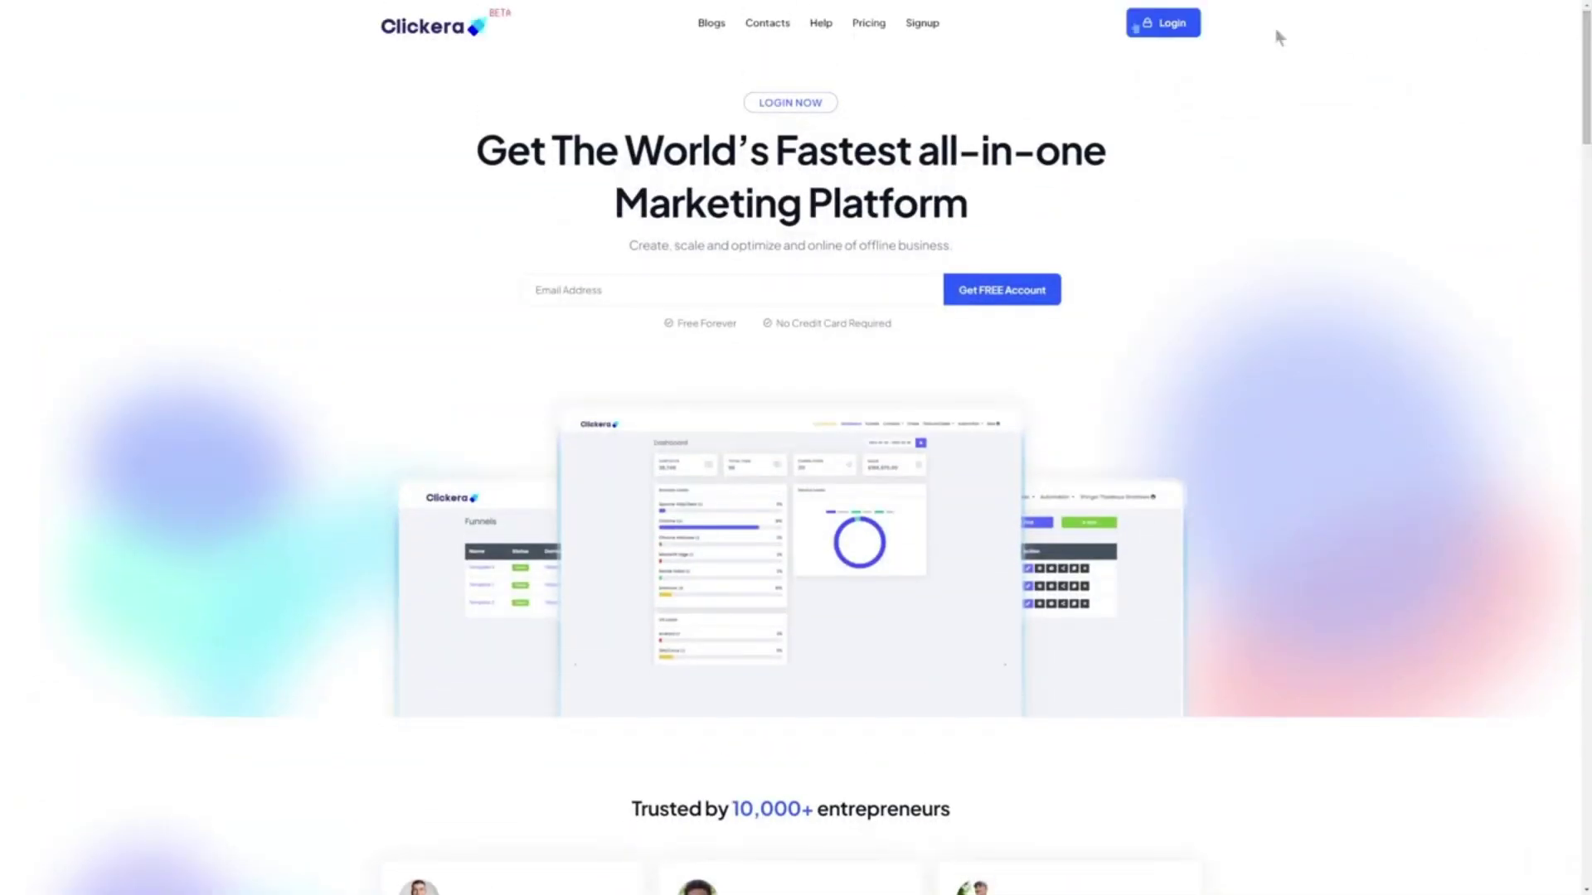
pyautogui.click(868, 25)
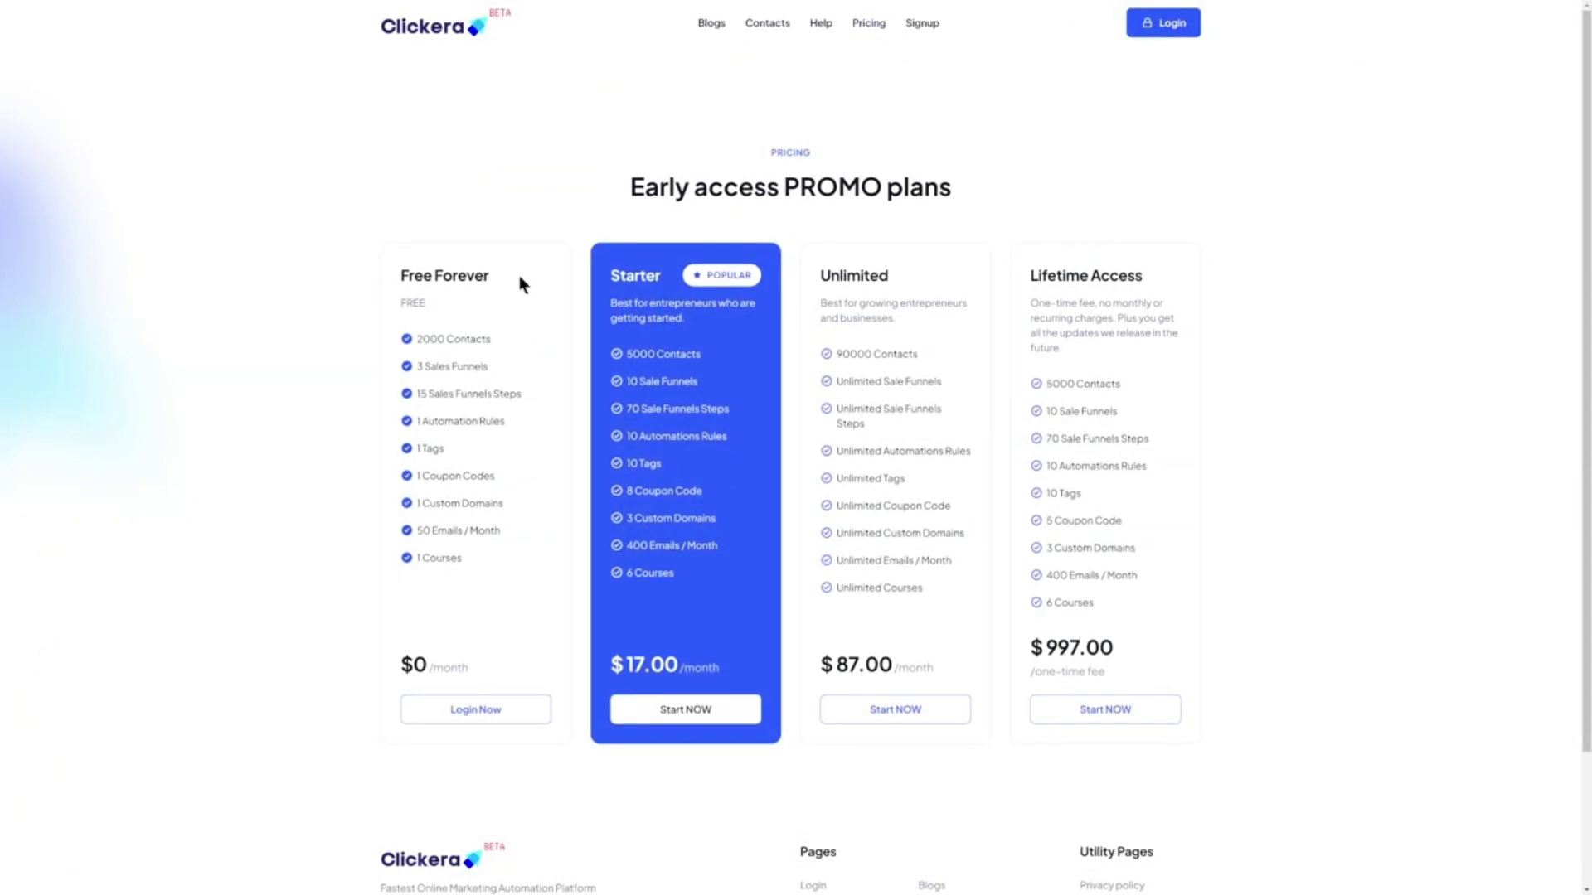
# Review Clickera's Free Forever (2000 Contacts) and Unlimited plans, then return to systeme pricing
pyautogui.moveTo(520, 279); pyautogui.dragTo(385, 275)
pyautogui.click(385, 275)
pyautogui.moveTo(524, 335); pyautogui.dragTo(448, 339)
pyautogui.click(504, 357)
pyautogui.moveTo(951, 285); pyautogui.dragTo(824, 278)
pyautogui.click(829, 282)
pyautogui.hotkey('ctrl', 'Tab')
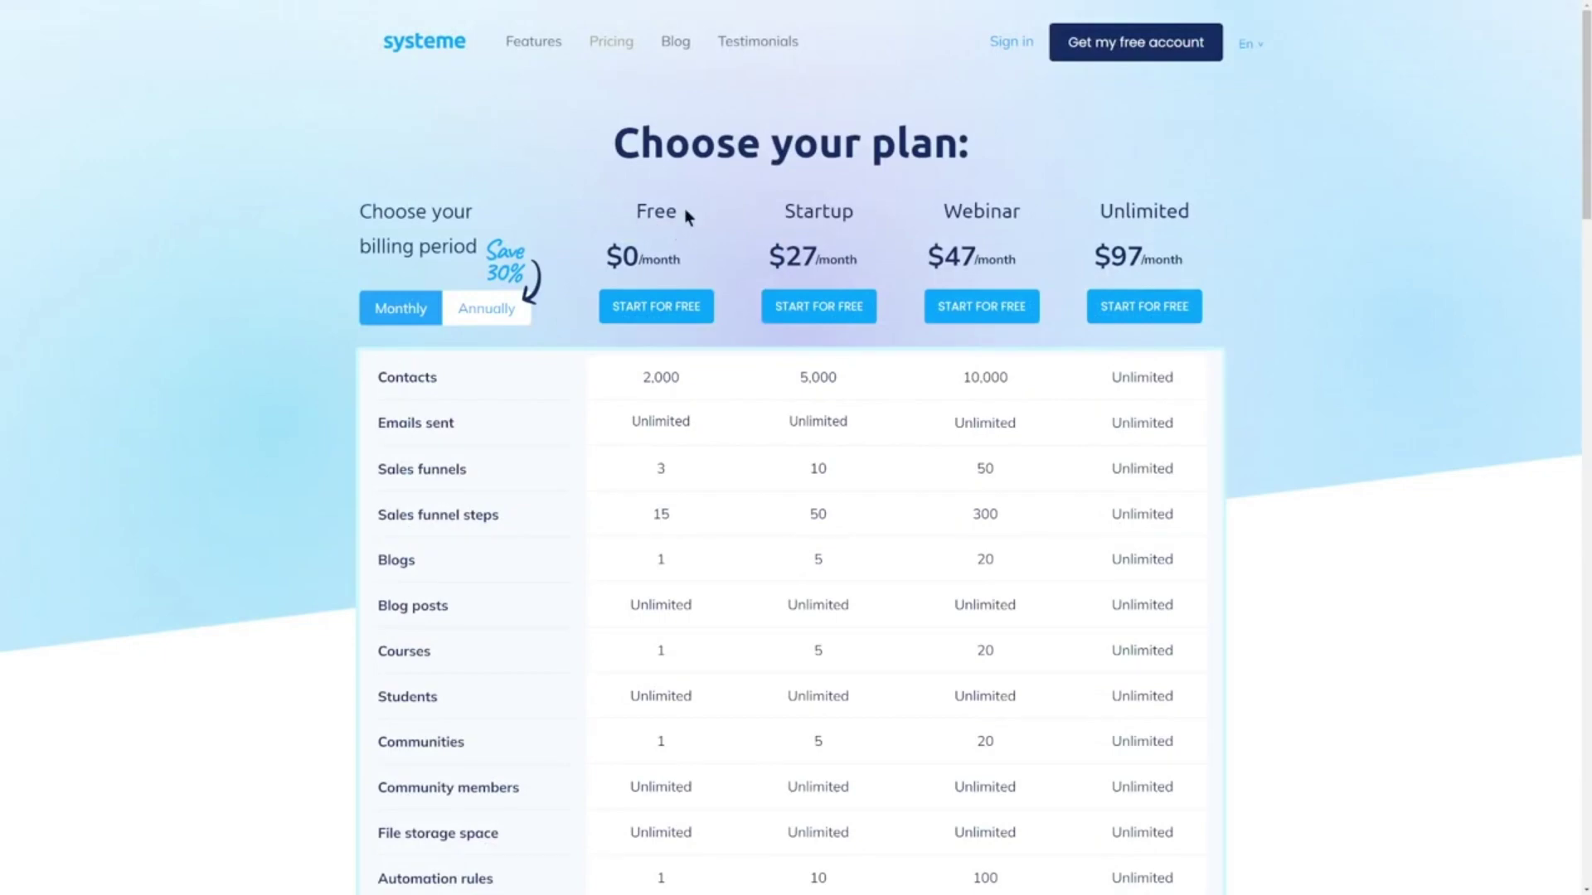
# Compare systeme's Free and Startup plans and Blogs row, then switch back to Clickera pricing
pyautogui.moveTo(684, 209); pyautogui.dragTo(631, 214)
pyautogui.moveTo(695, 596); pyautogui.dragTo(614, 575)
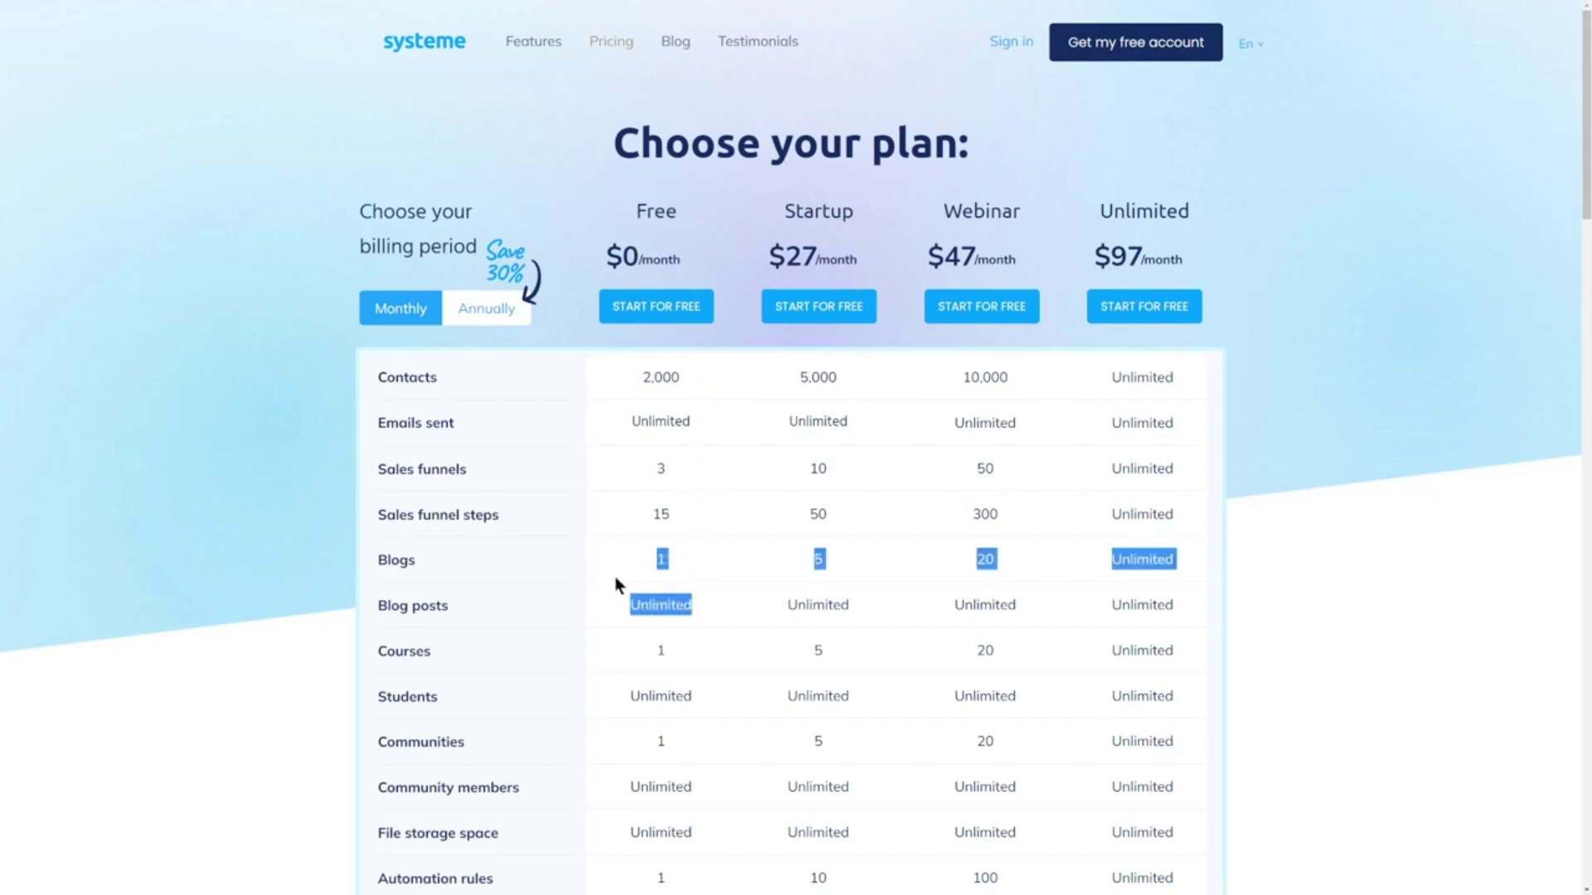
pyautogui.click(614, 575)
pyautogui.moveTo(860, 214); pyautogui.dragTo(787, 213)
pyautogui.click(802, 240)
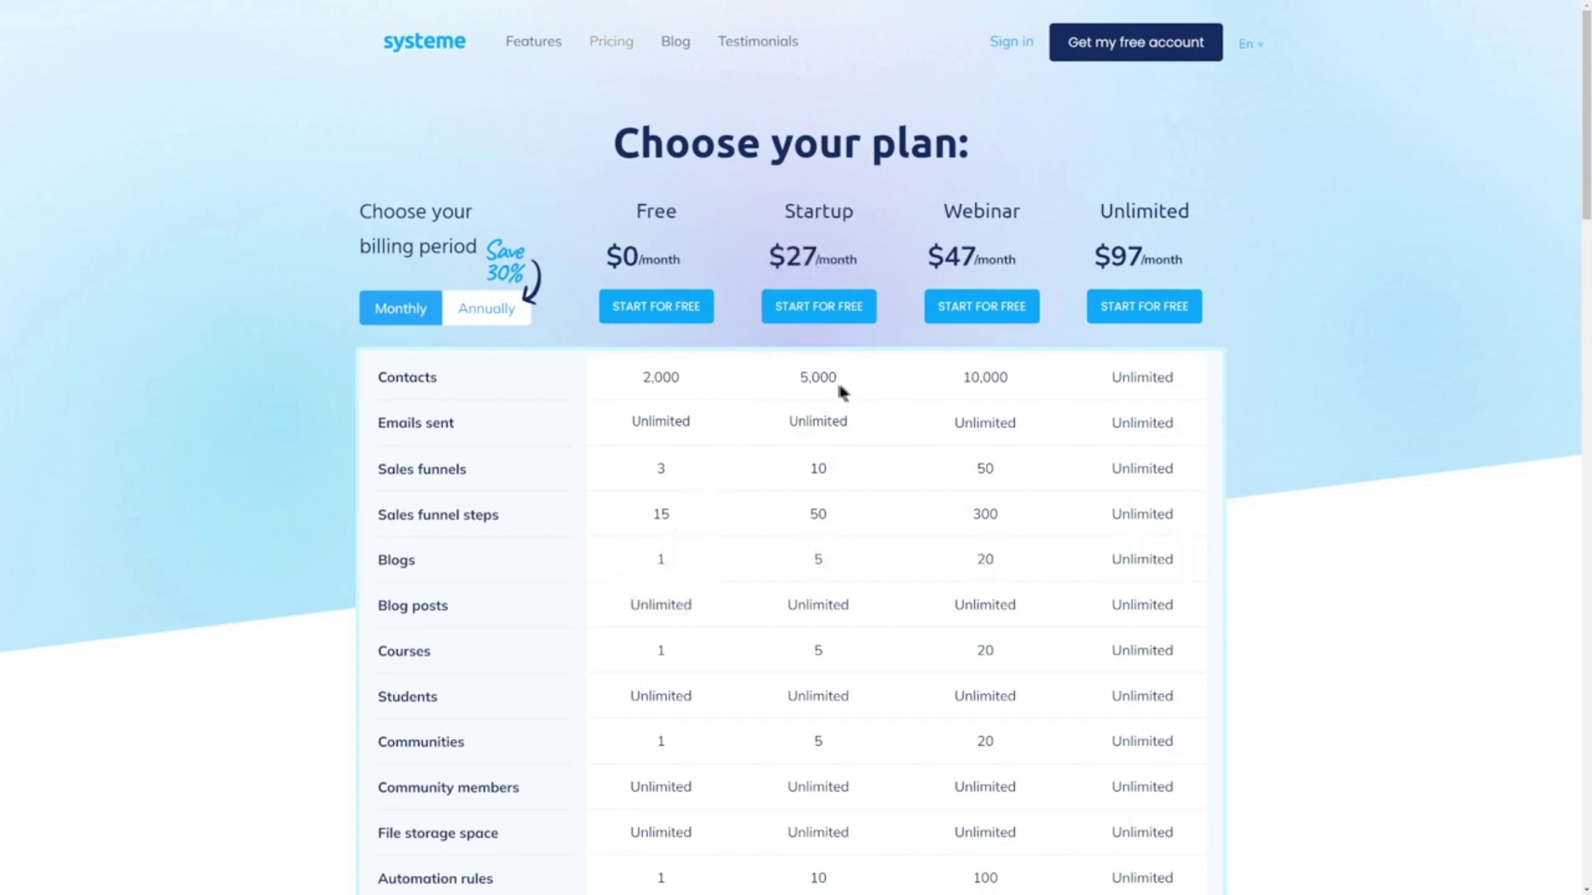
pyautogui.click(811, 380)
pyautogui.moveTo(864, 423); pyautogui.dragTo(811, 423)
pyautogui.scroll(-4, 807, 423)
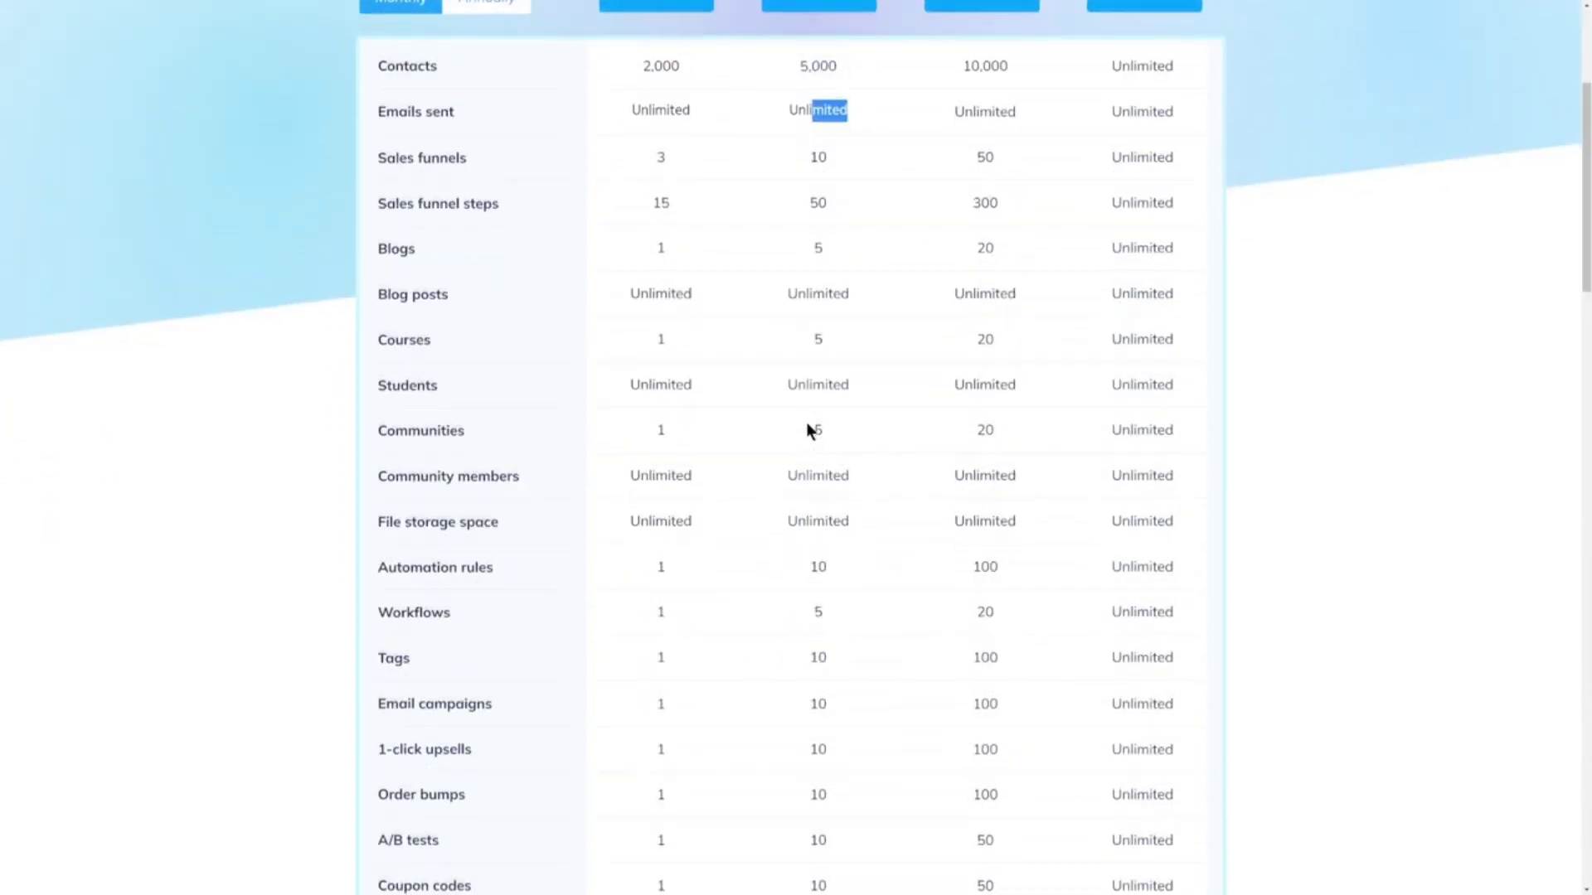
pyautogui.scroll(-7, 805, 422)
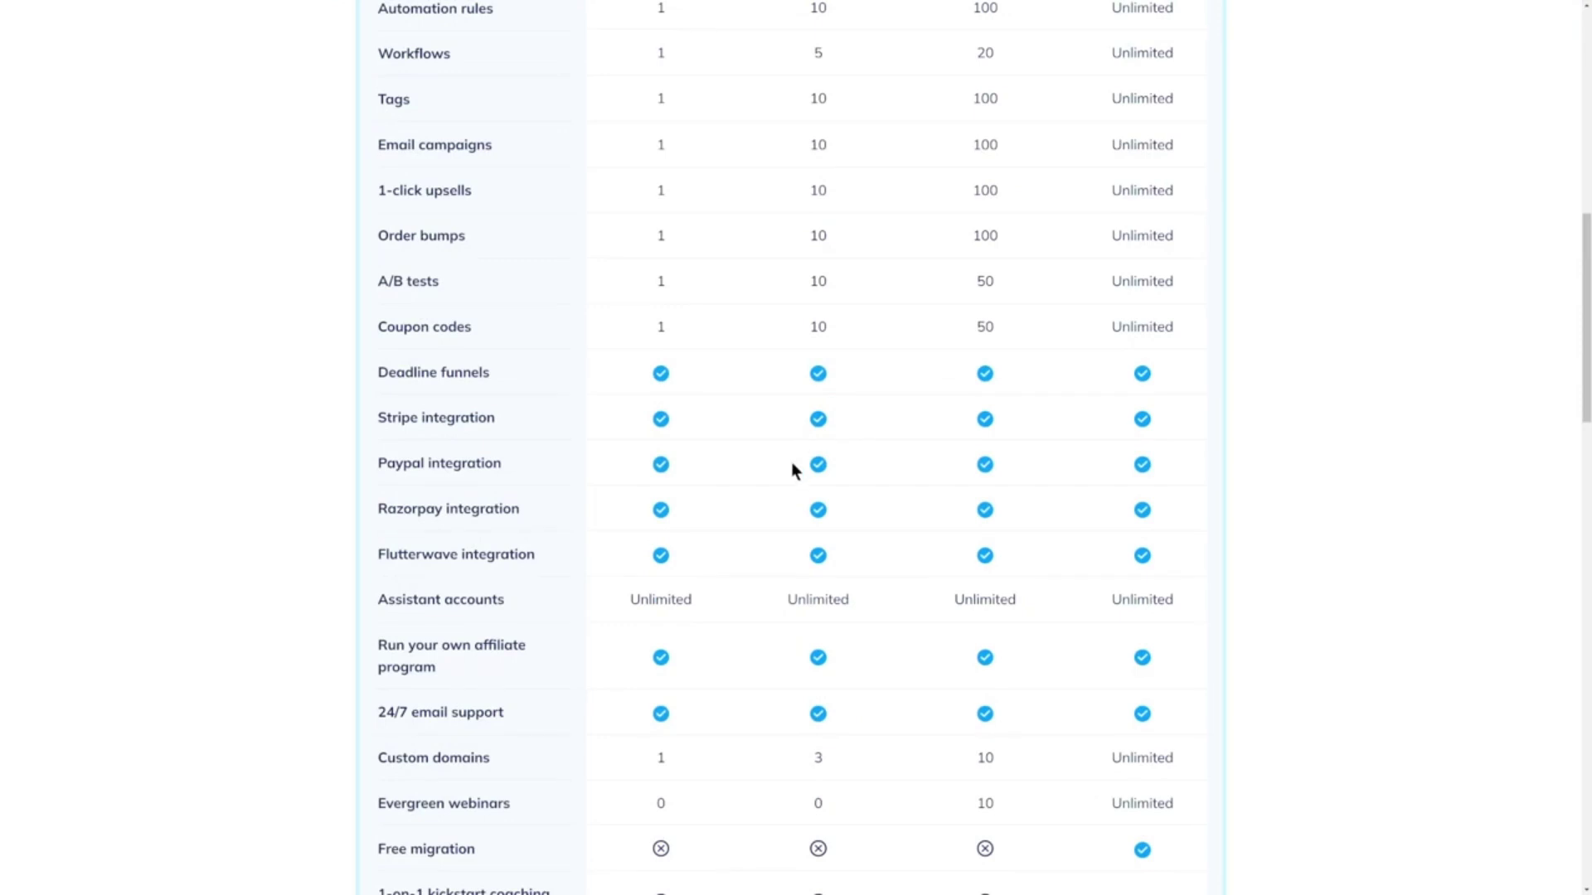
pyautogui.hotkey('ctrl', 'Tab')
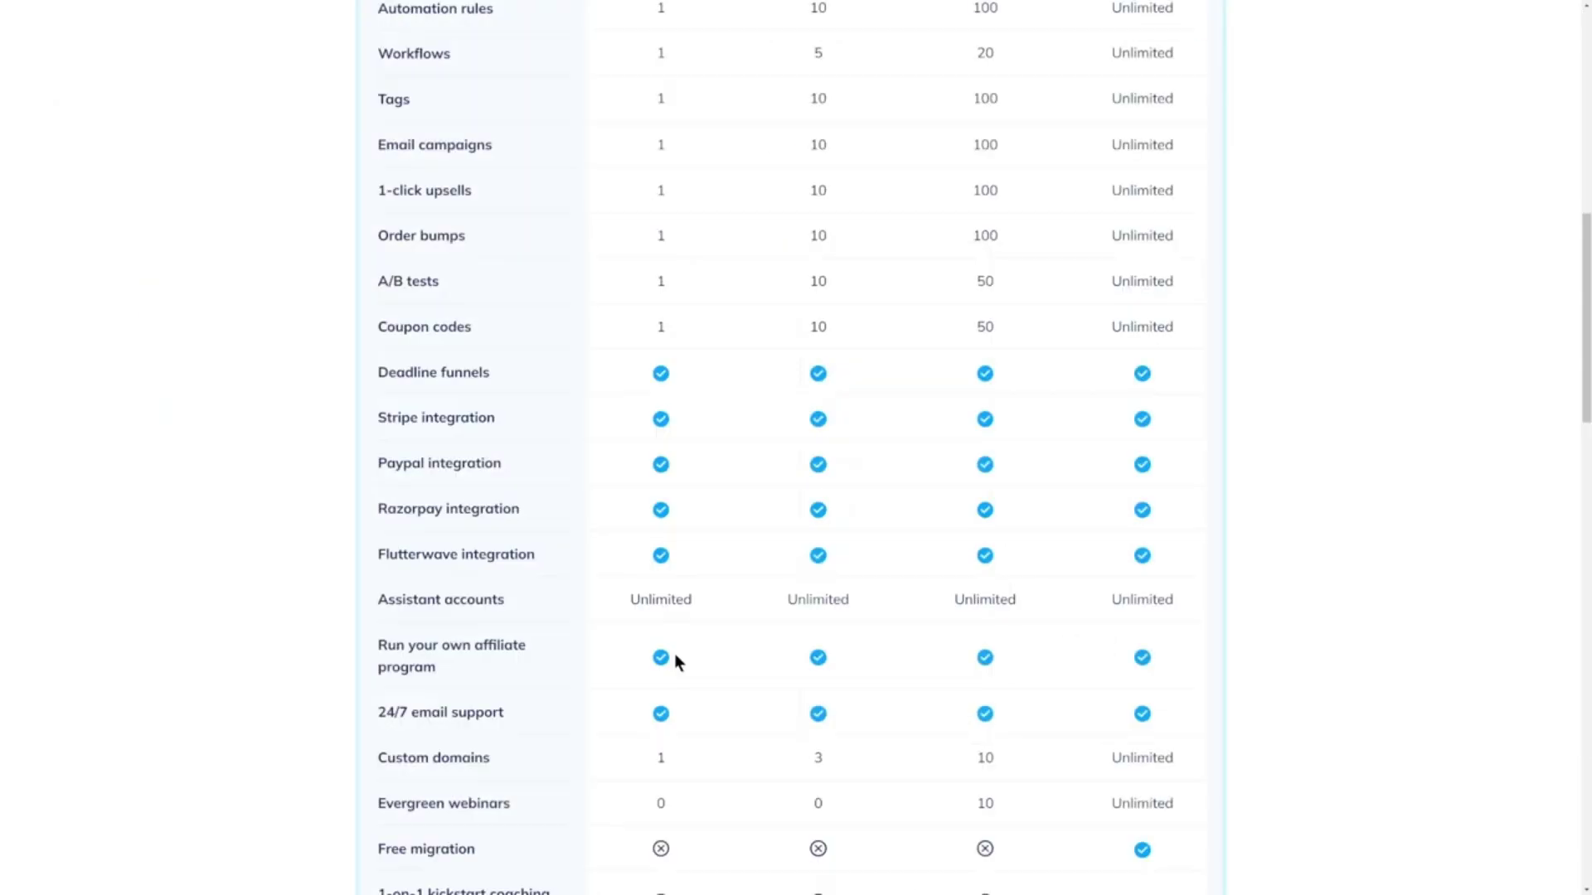
# Check Clickera's Unlimited plan at $97/month and the $87.00 price further down
pyautogui.scroll(10, 711, 510)
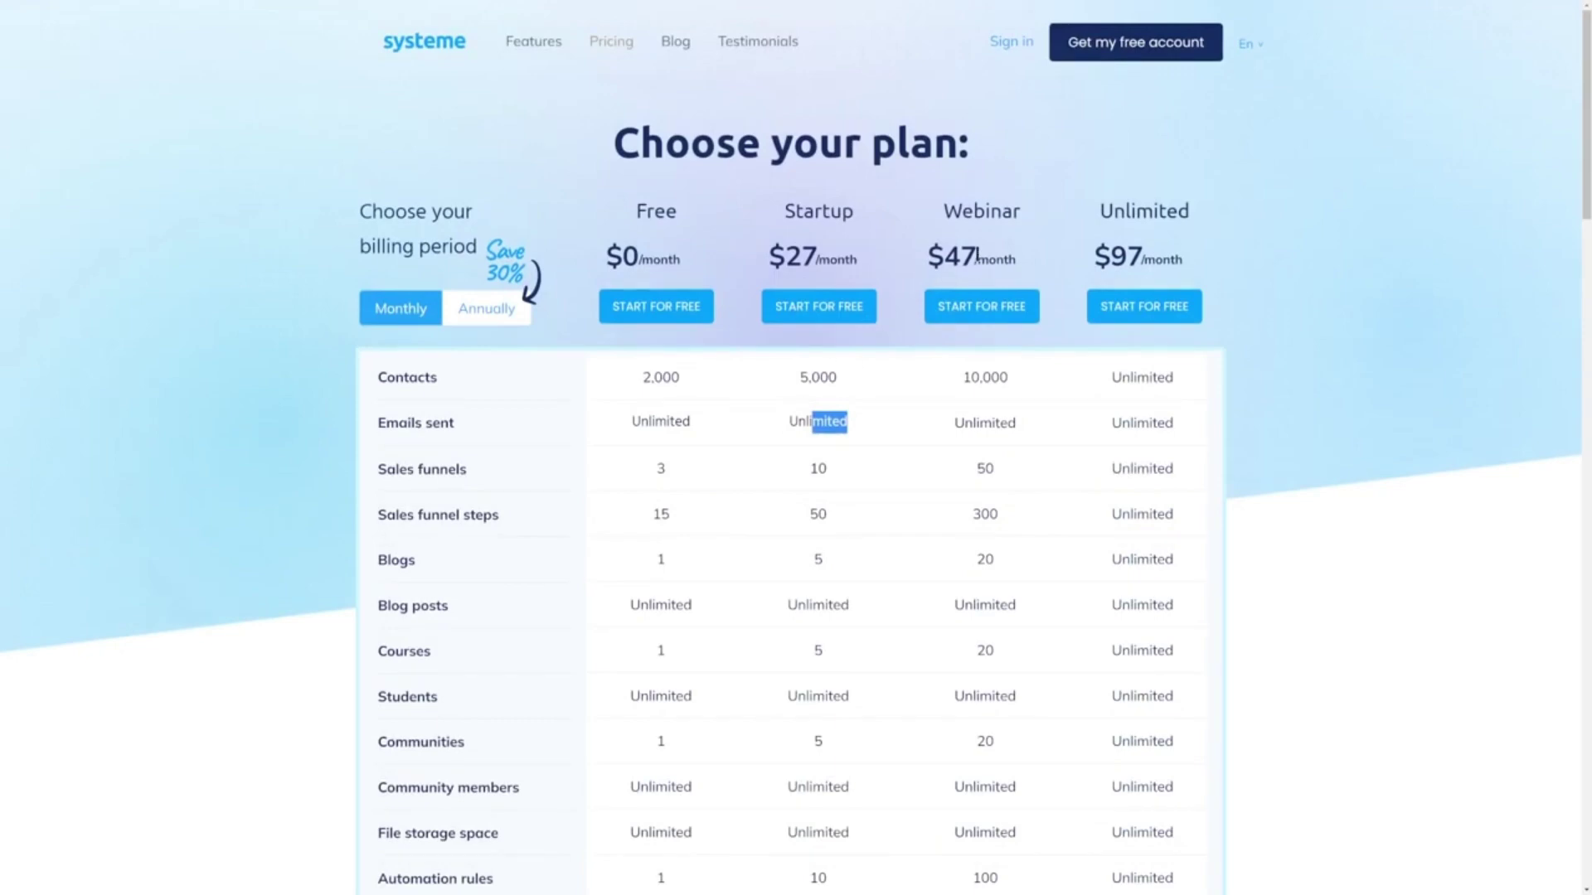
pyautogui.moveTo(1096, 210); pyautogui.dragTo(1253, 216)
pyautogui.moveTo(1091, 254); pyautogui.dragTo(1194, 265)
pyautogui.click(1195, 266)
pyautogui.scroll(-8, 1129, 474)
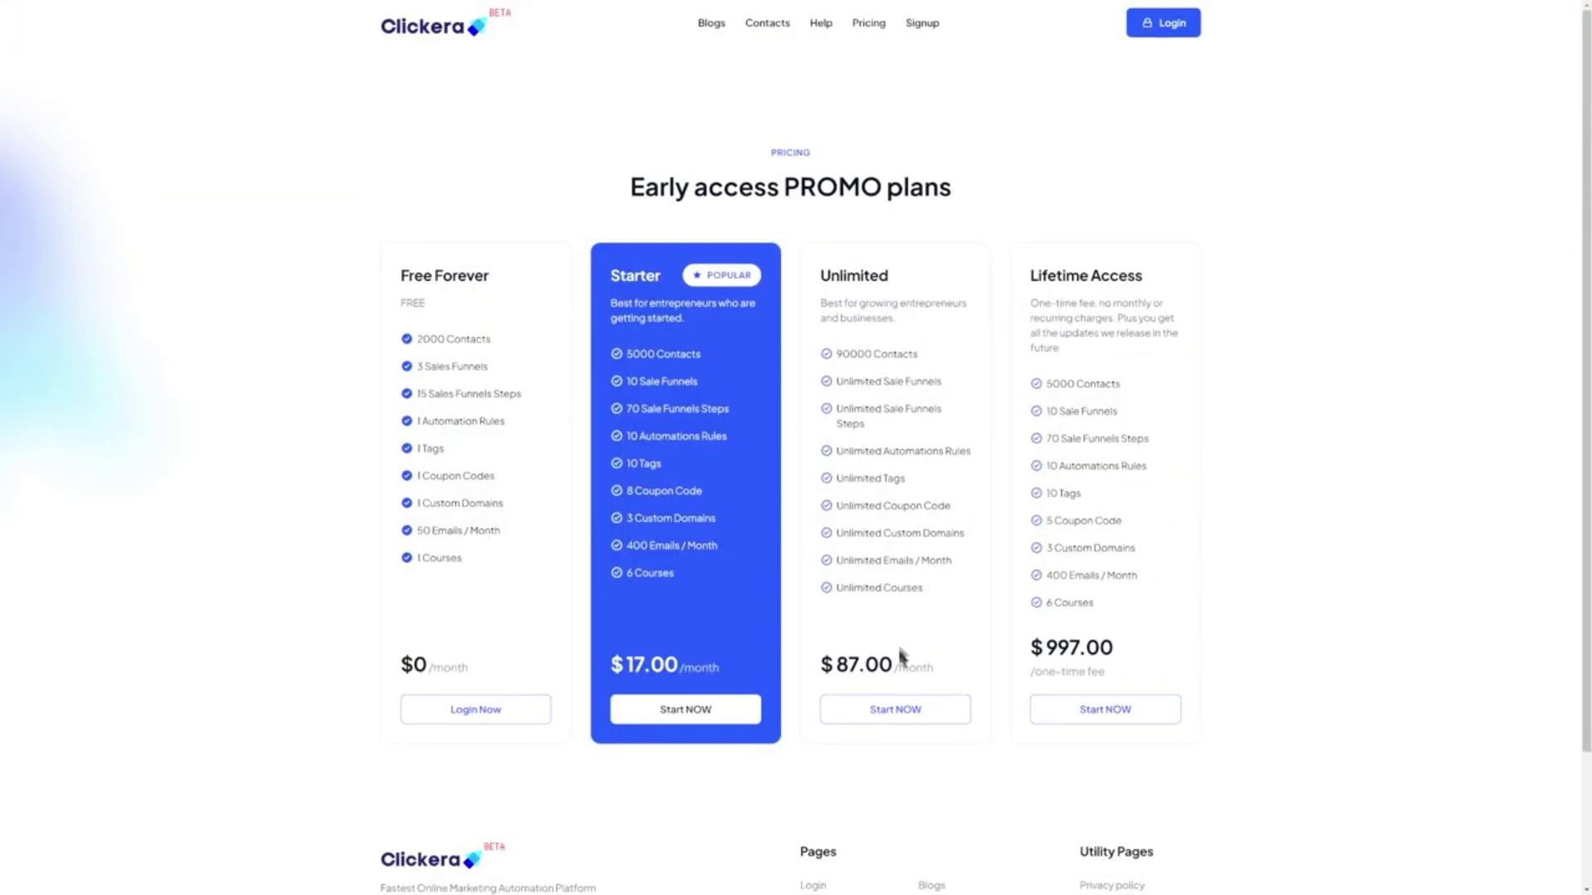
pyautogui.moveTo(900, 663); pyautogui.dragTo(843, 662)
pyautogui.click(843, 661)
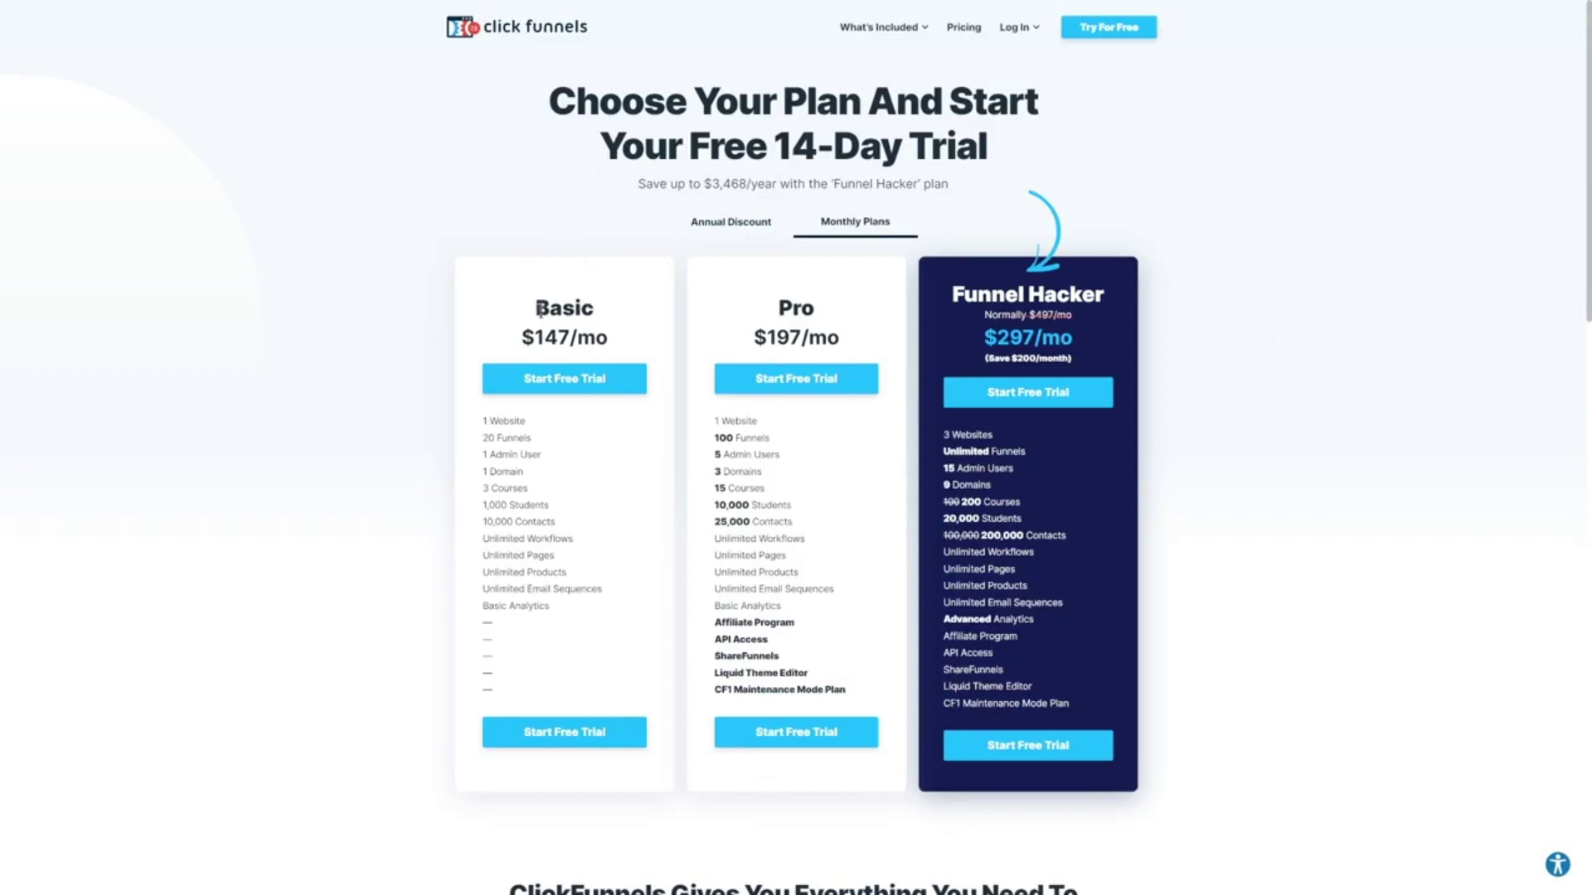
pyautogui.moveTo(539, 309); pyautogui.dragTo(614, 313)
pyautogui.moveTo(523, 340); pyautogui.dragTo(600, 333)
pyautogui.click(611, 334)
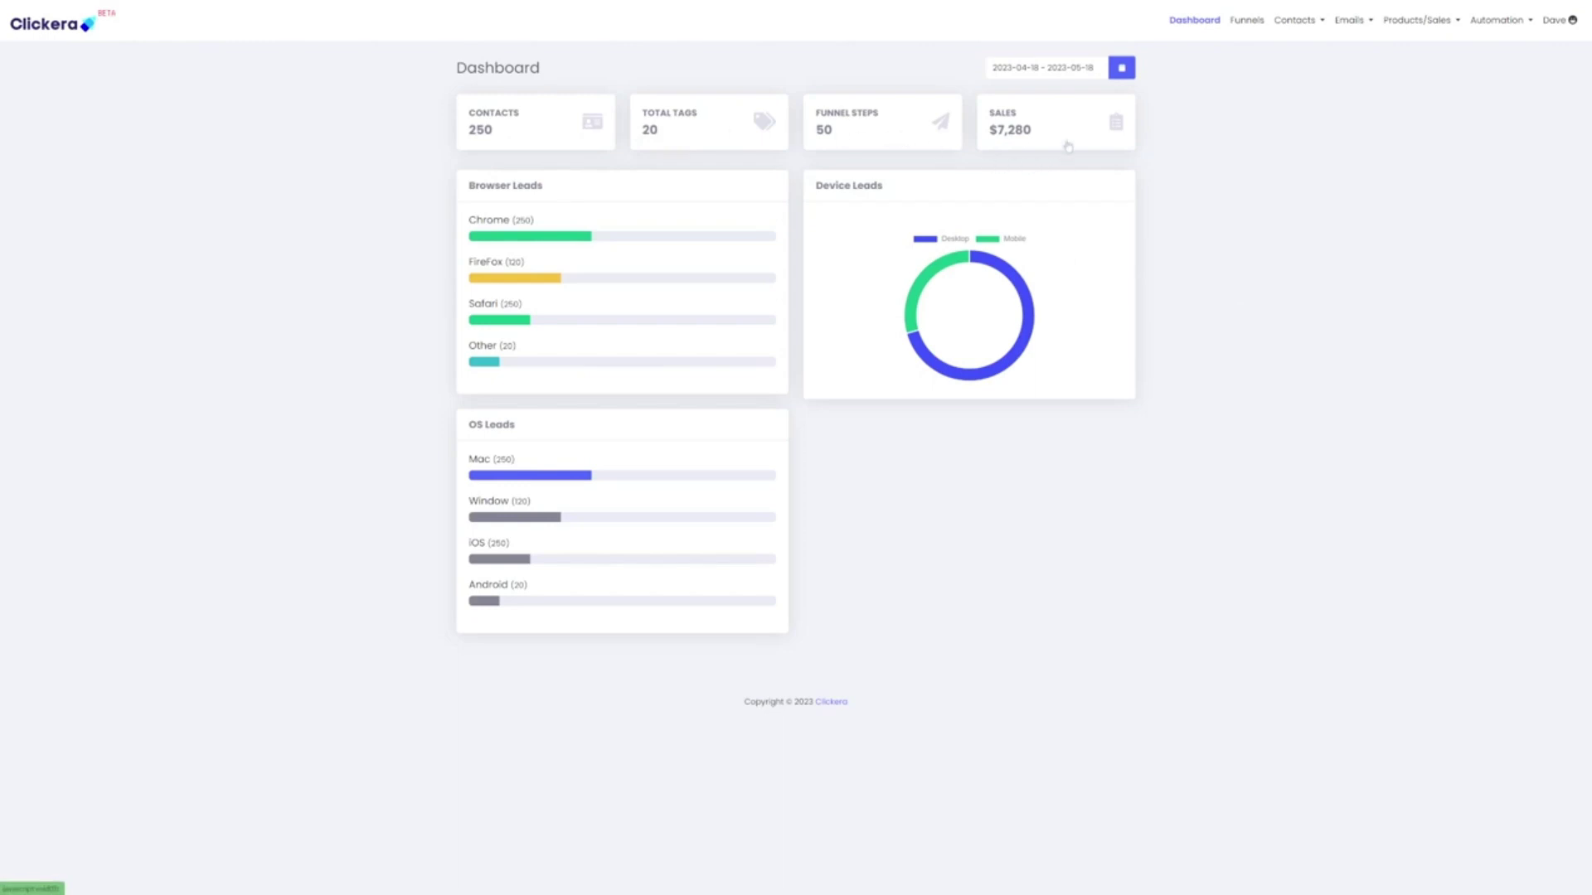
# Look through the Contacts, Products/Sales and Automation menus, then return to the Funnels list via Dashboard
pyautogui.click(1244, 21)
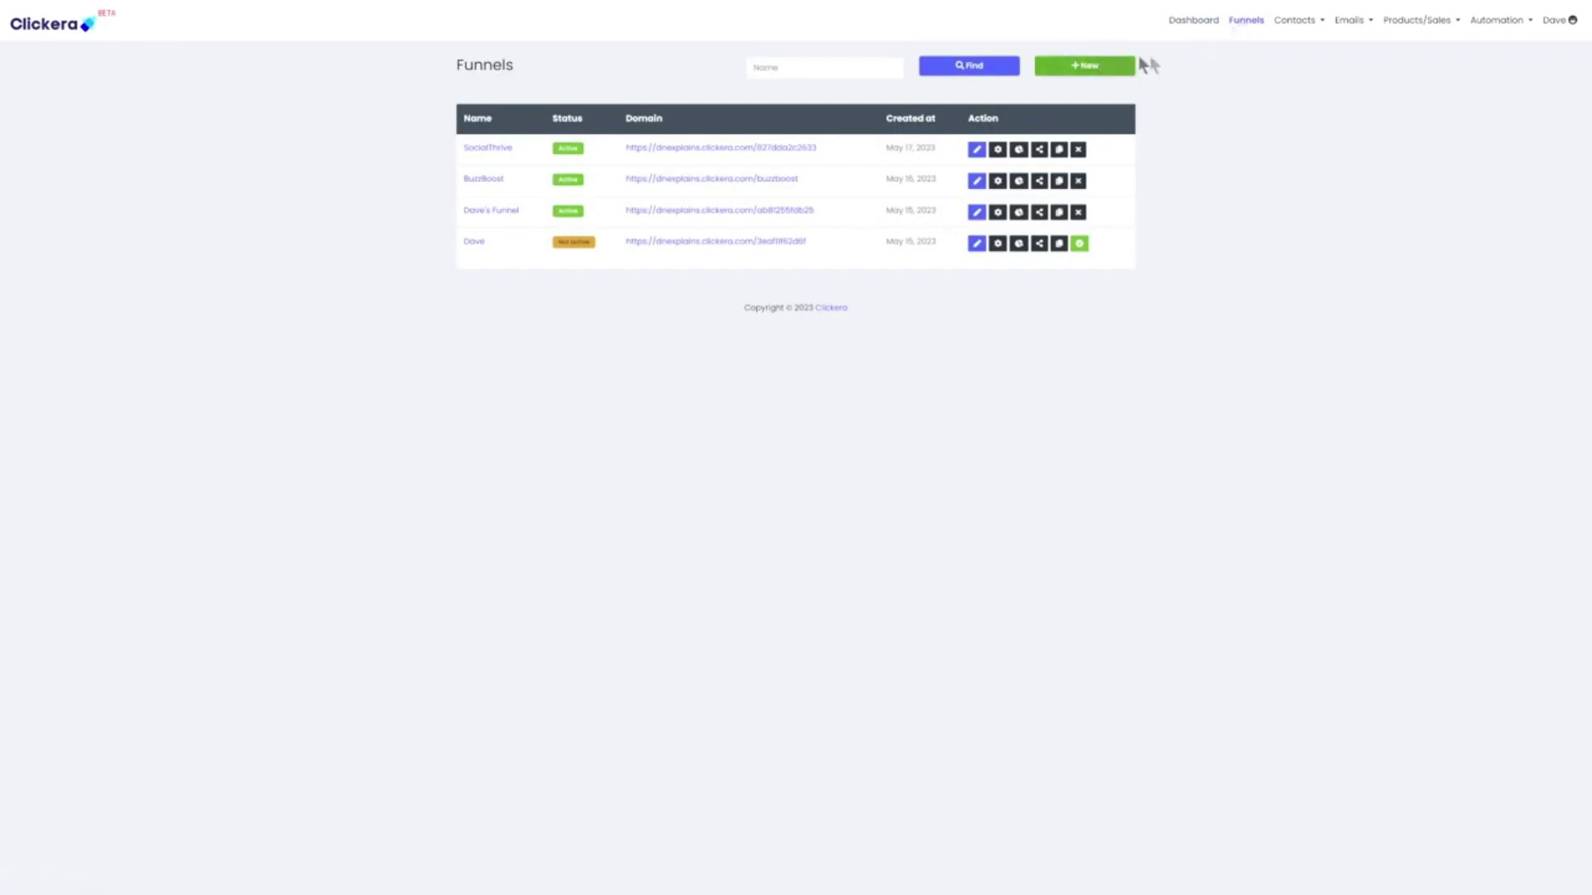
pyautogui.click(1297, 21)
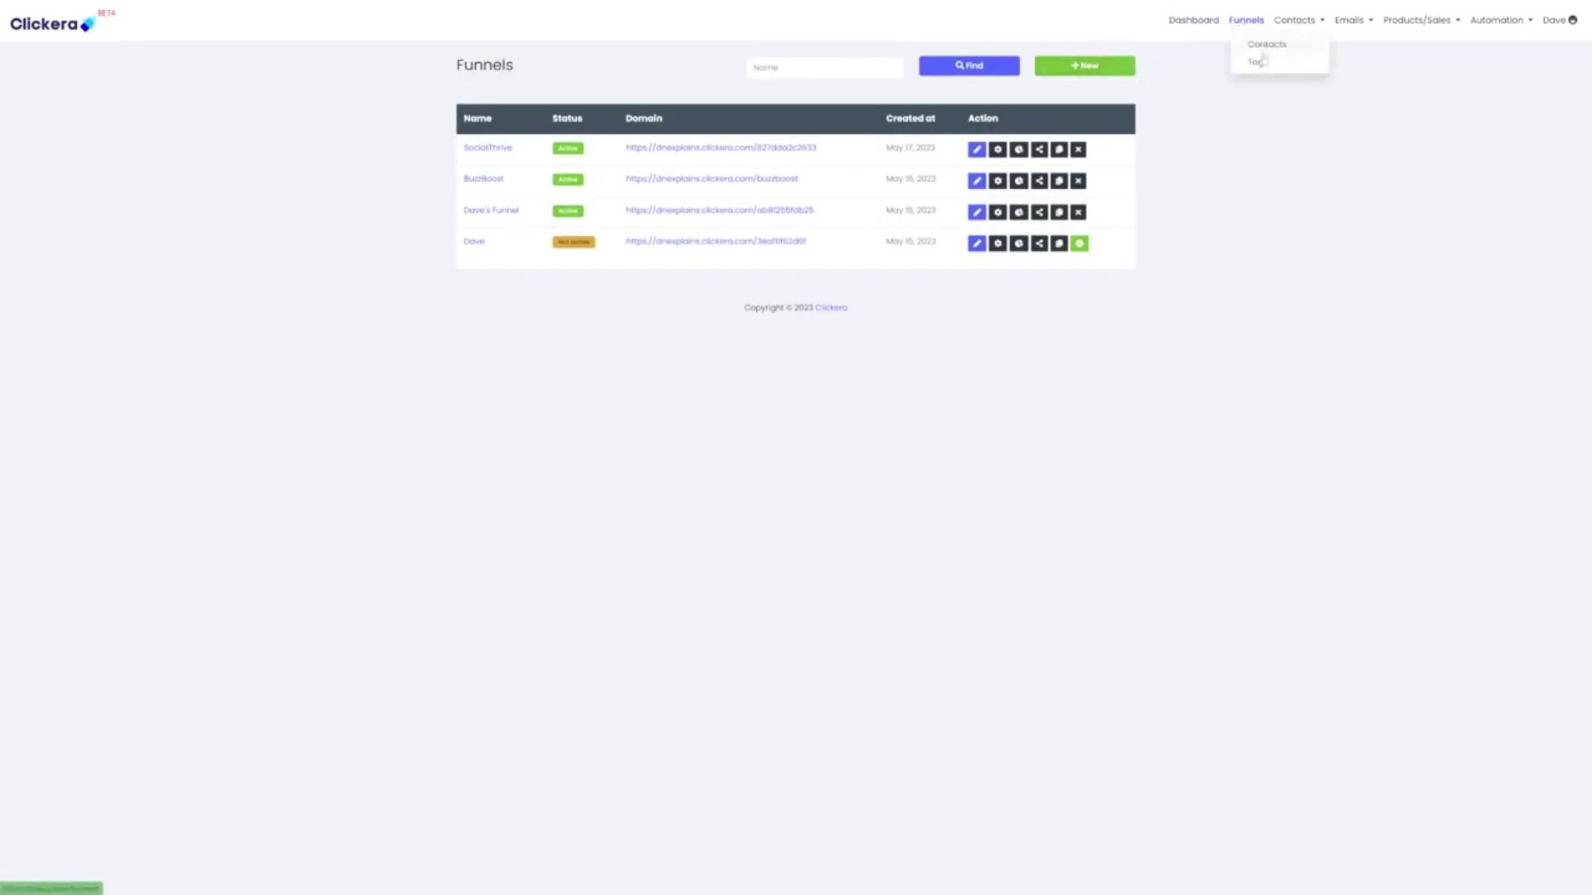
pyautogui.moveTo(1431, 35)
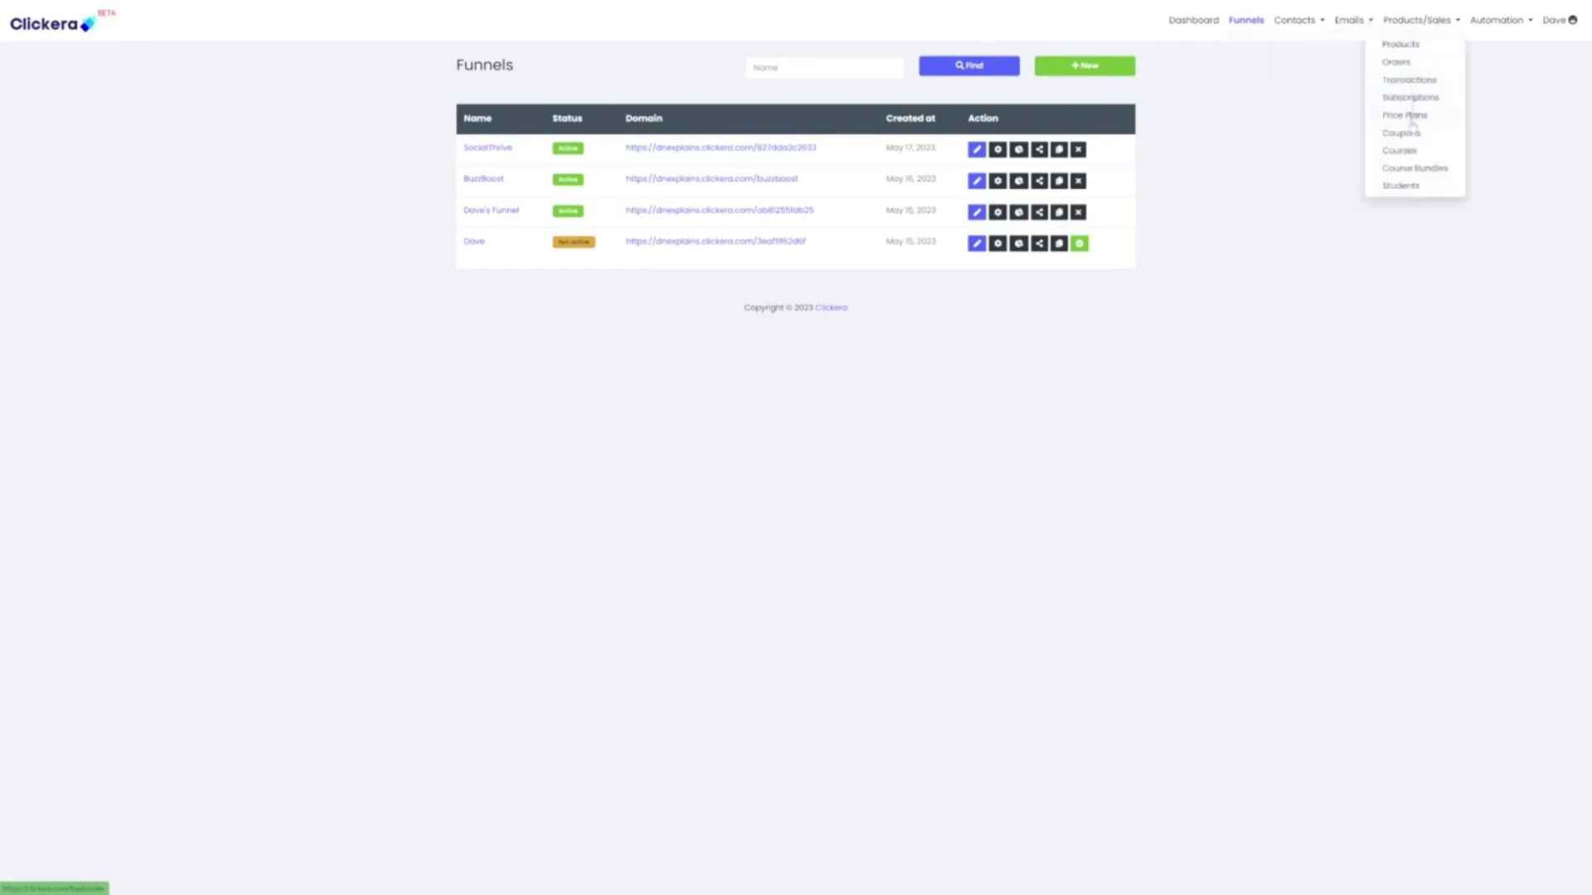
pyautogui.moveTo(1498, 42)
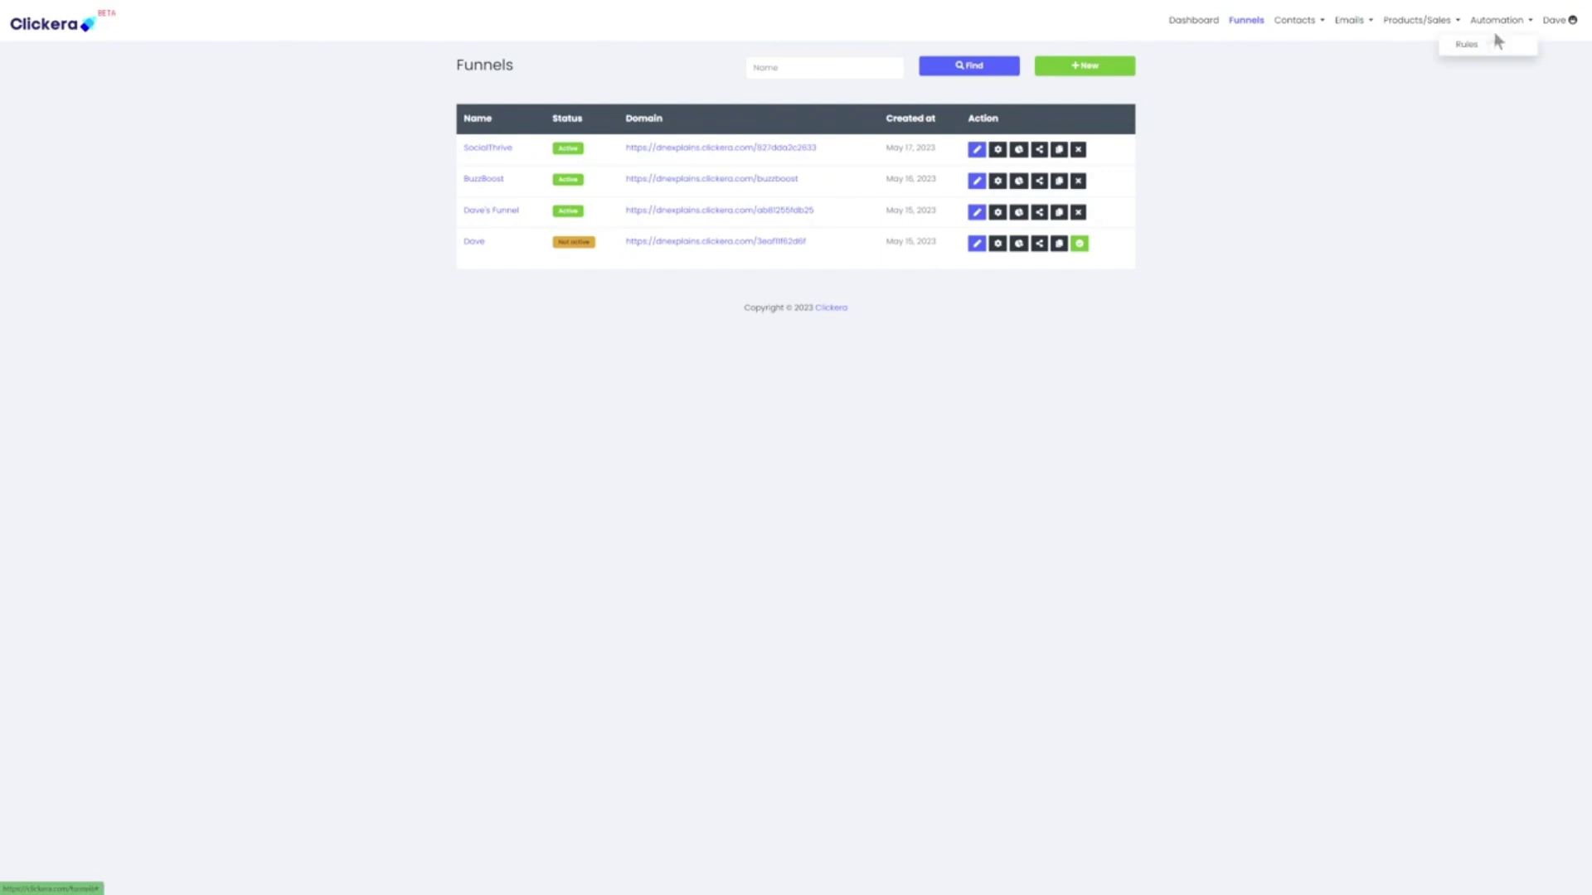
pyautogui.moveTo(1550, 25)
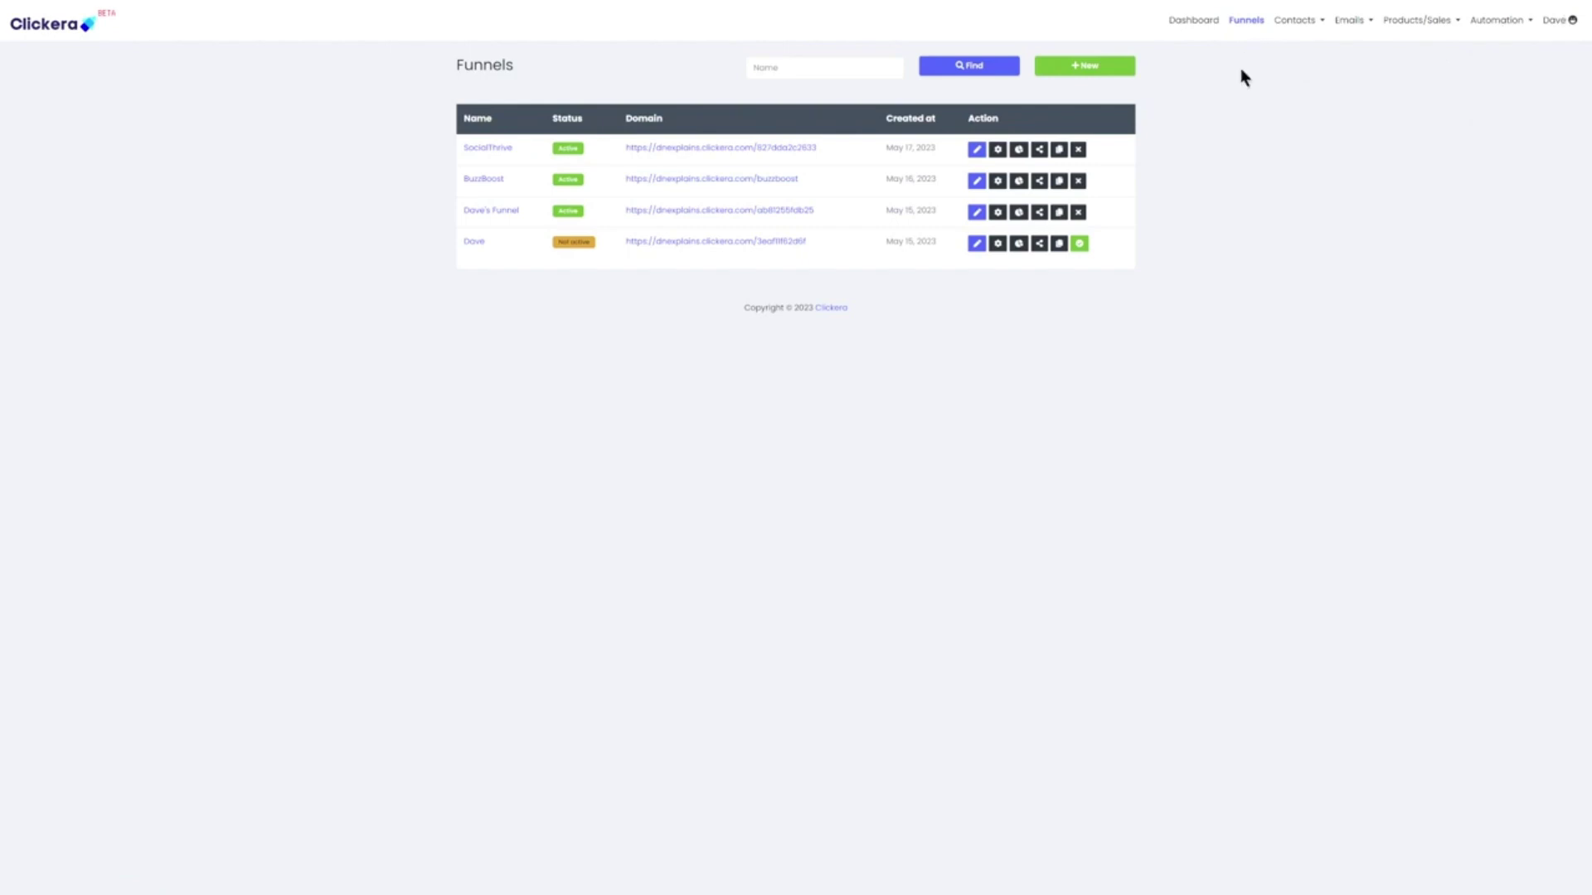
pyautogui.click(1194, 20)
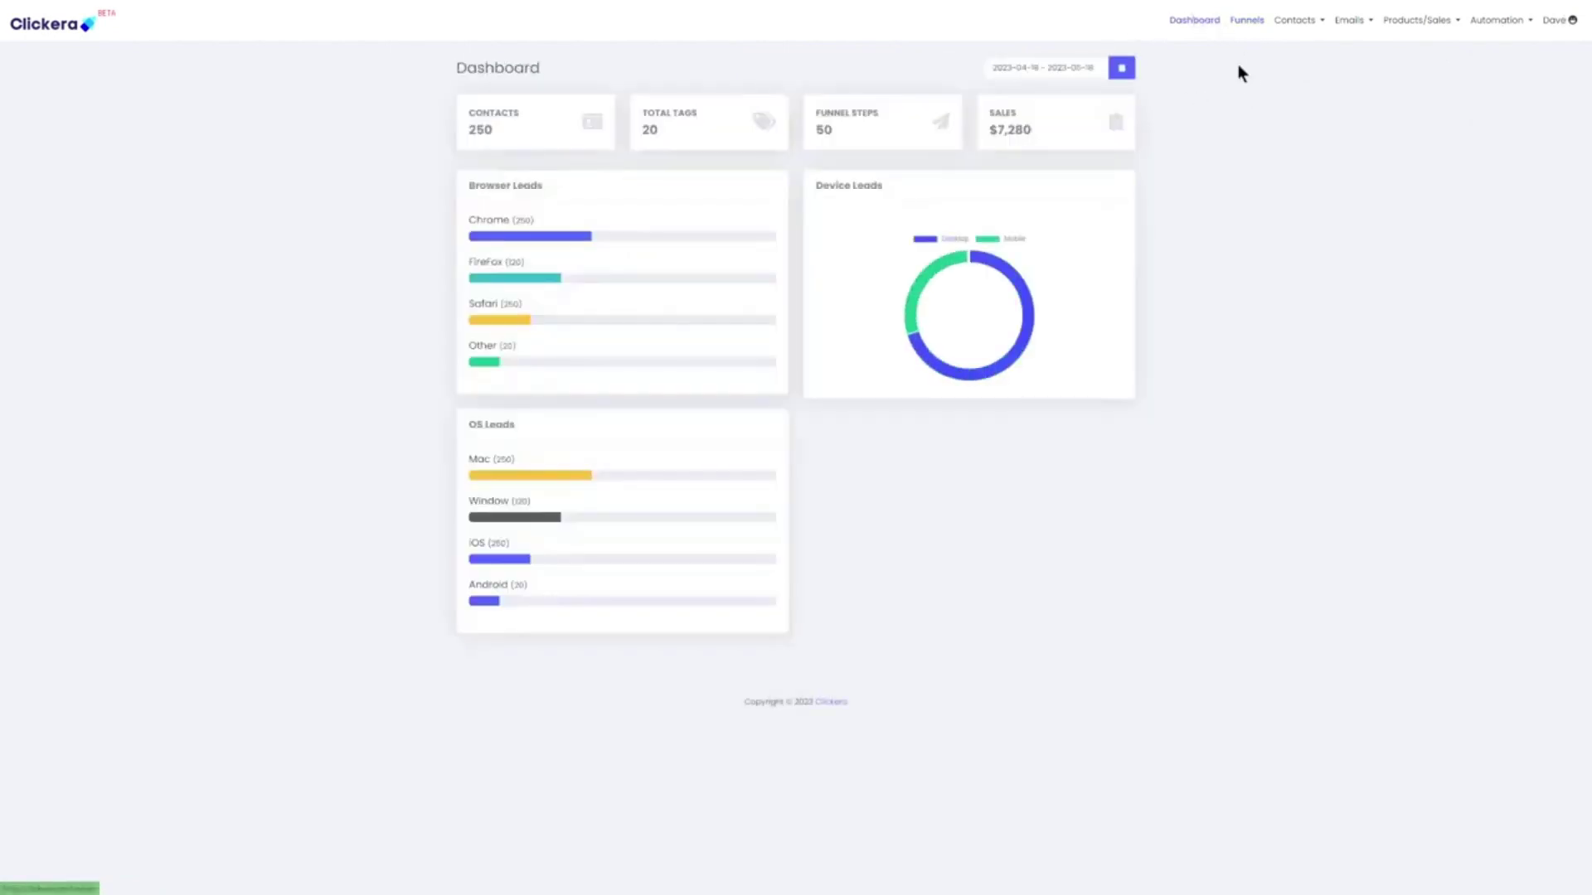
pyautogui.click(1254, 25)
# Create a funnel named 'Test' with United States dollar as its currency
pyautogui.click(1096, 71)
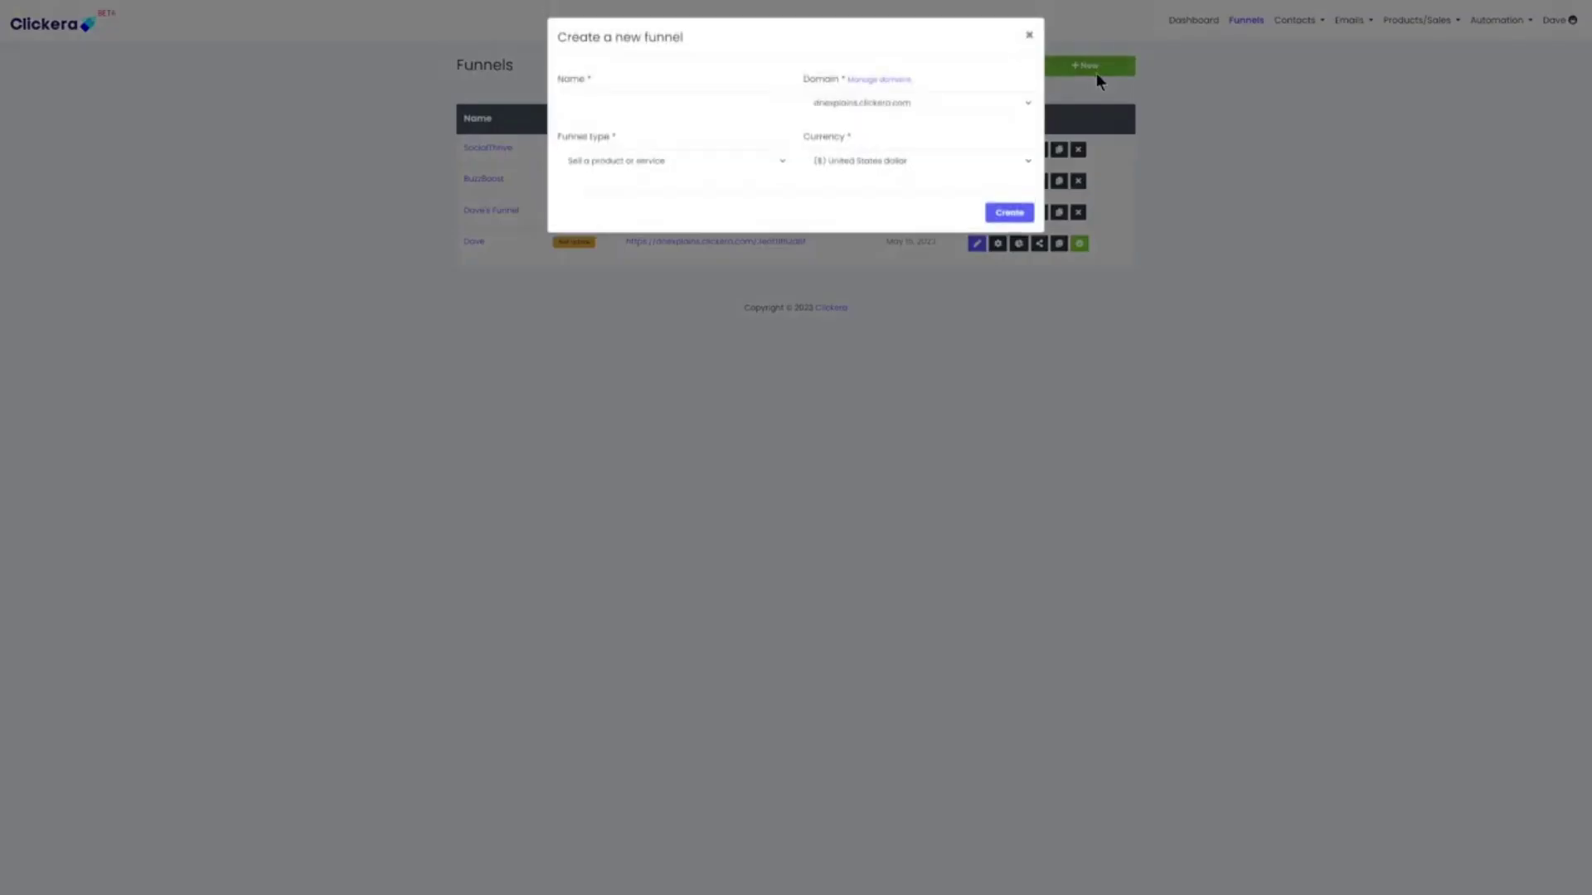
pyautogui.click(618, 96)
pyautogui.write('T')
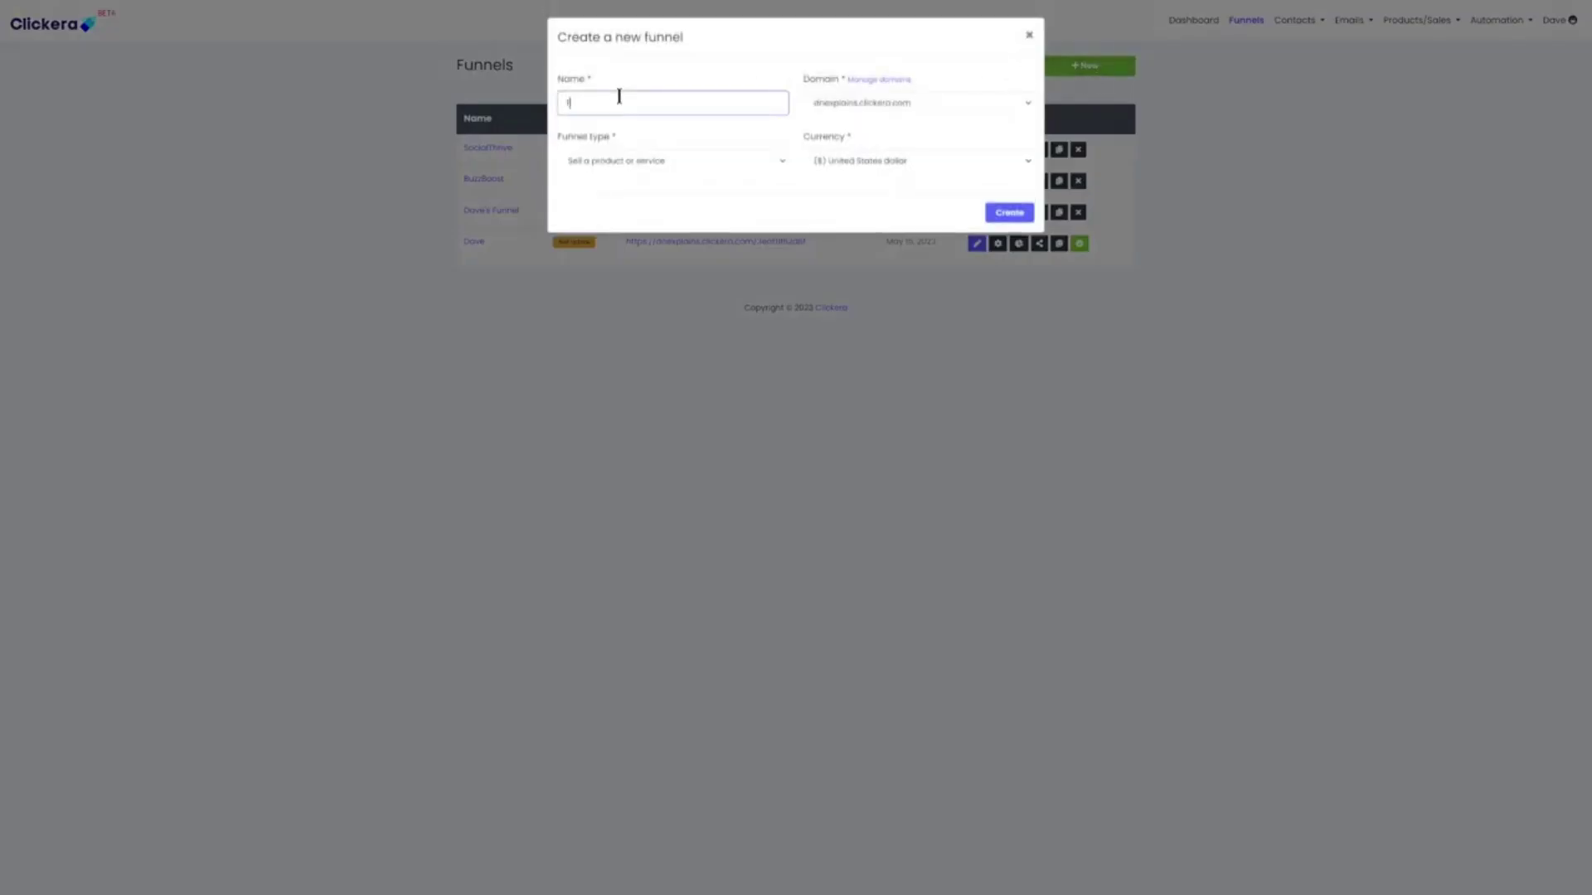
pyautogui.write('est')
pyautogui.click(639, 169)
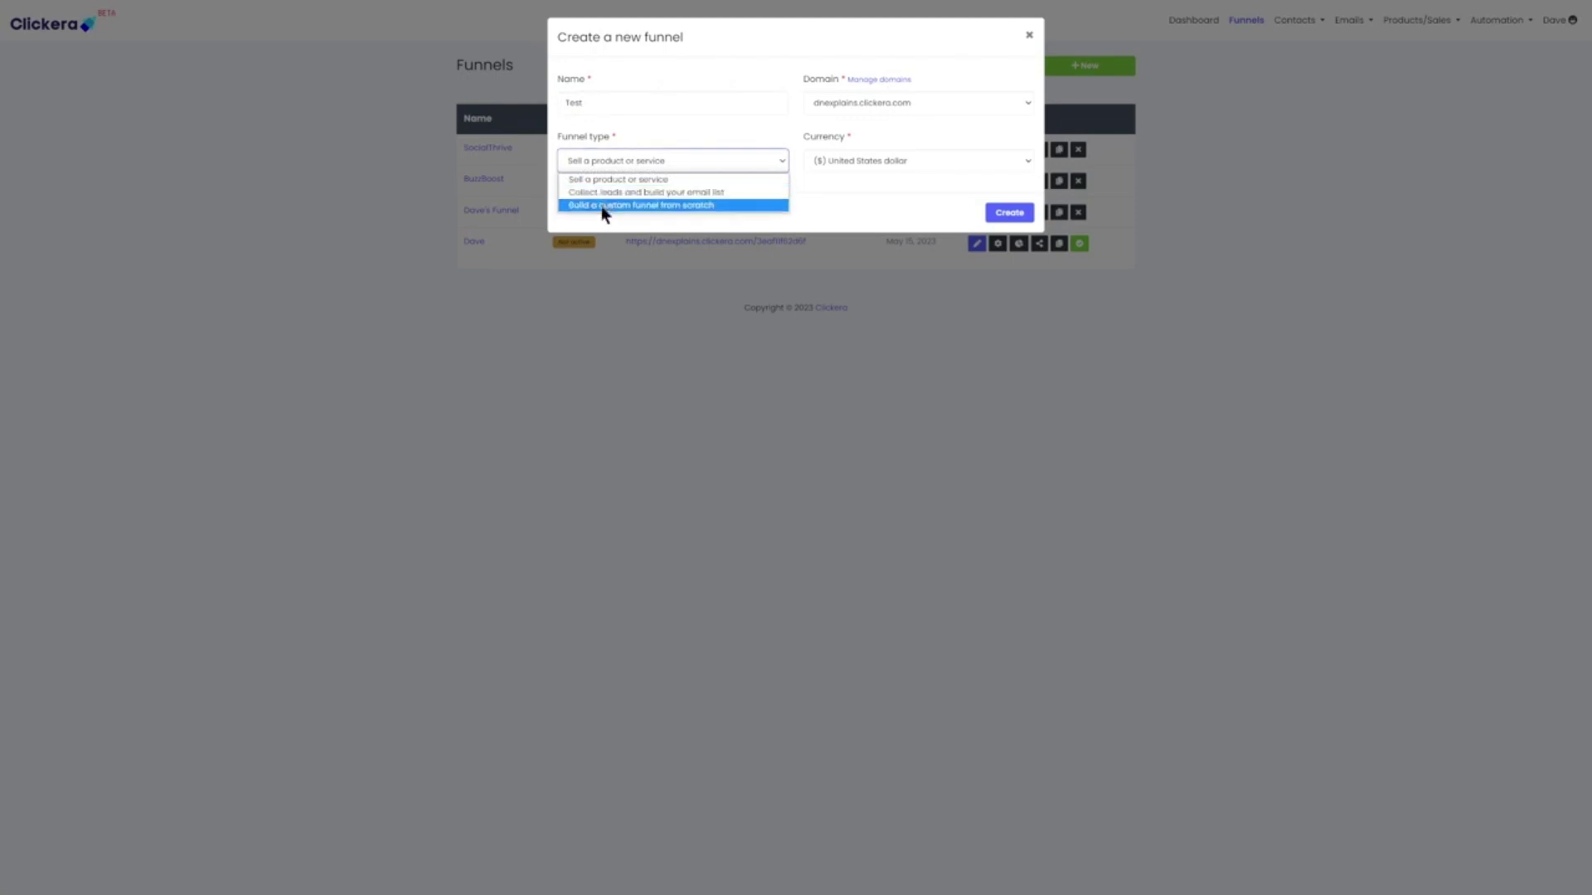
pyautogui.click(645, 150)
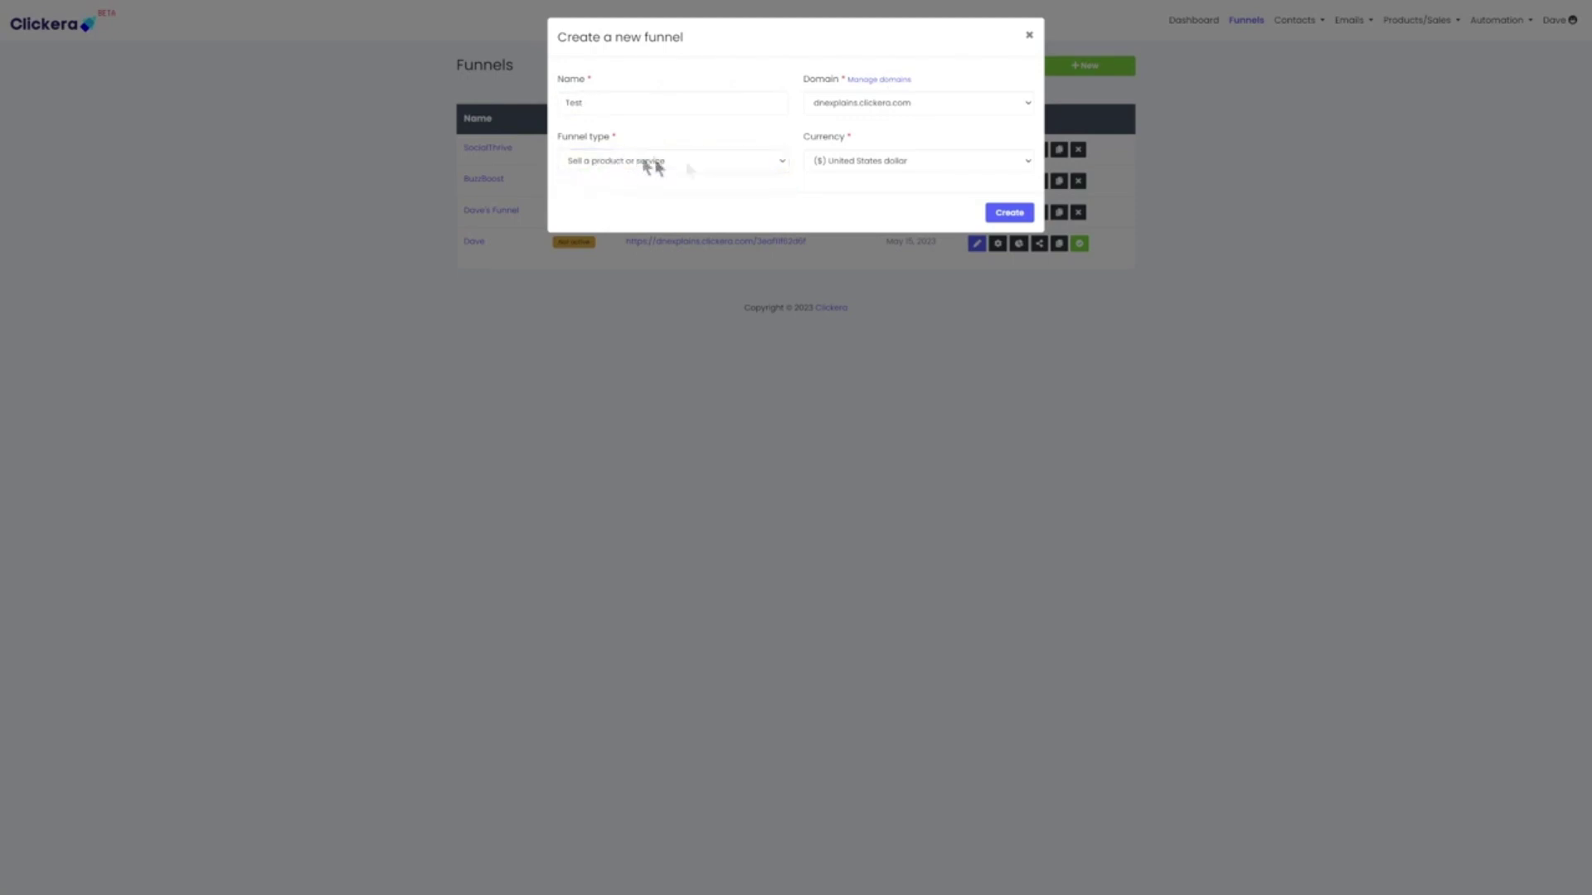
pyautogui.click(853, 165)
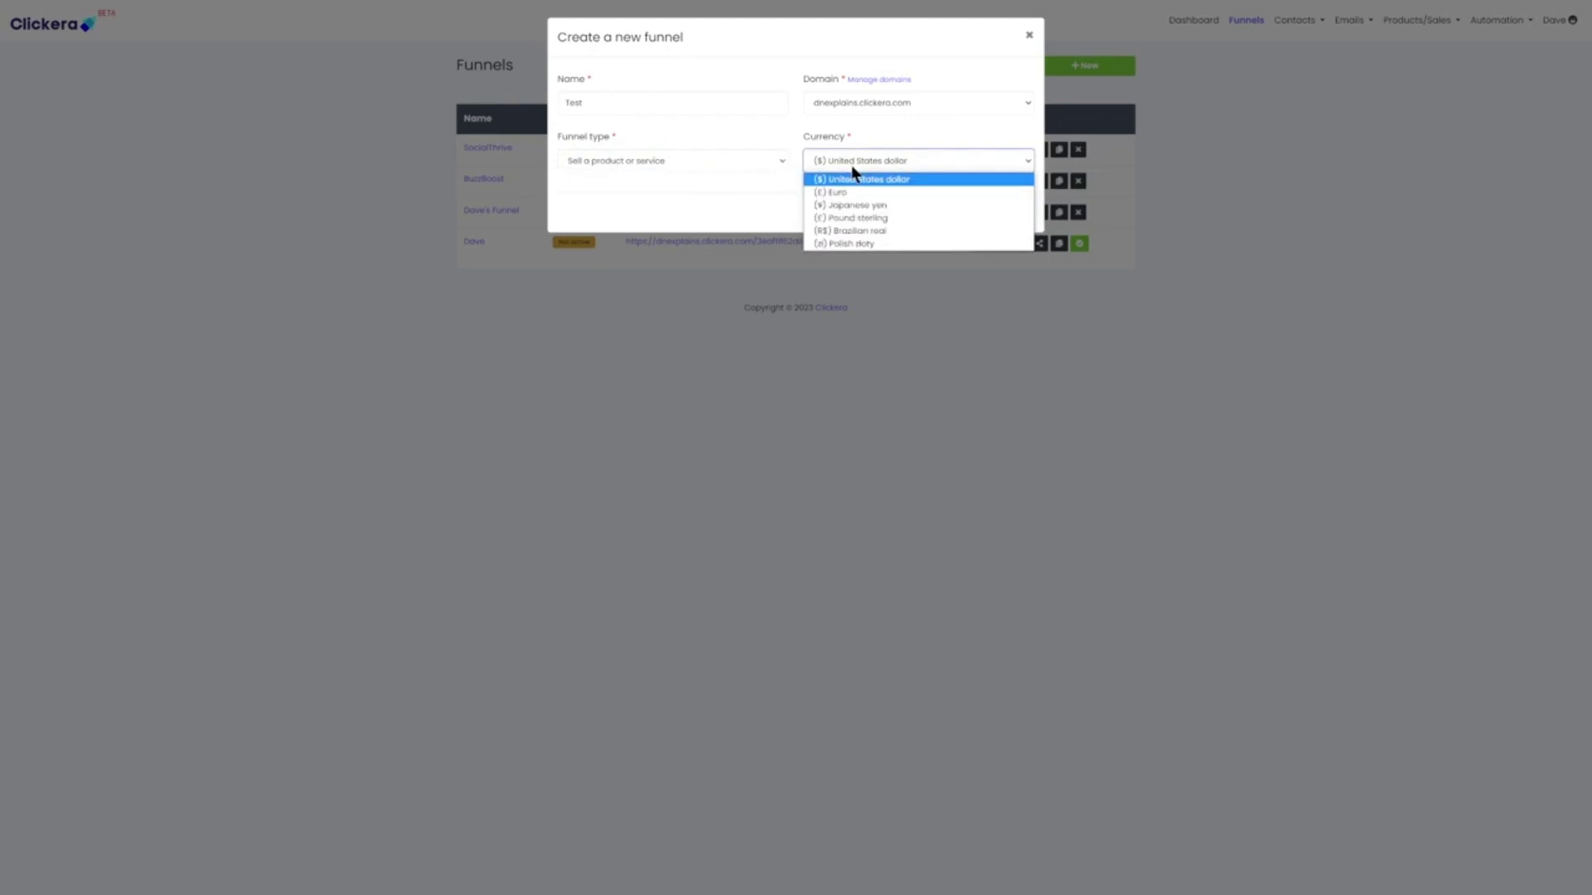
pyautogui.click(853, 176)
pyautogui.click(1003, 220)
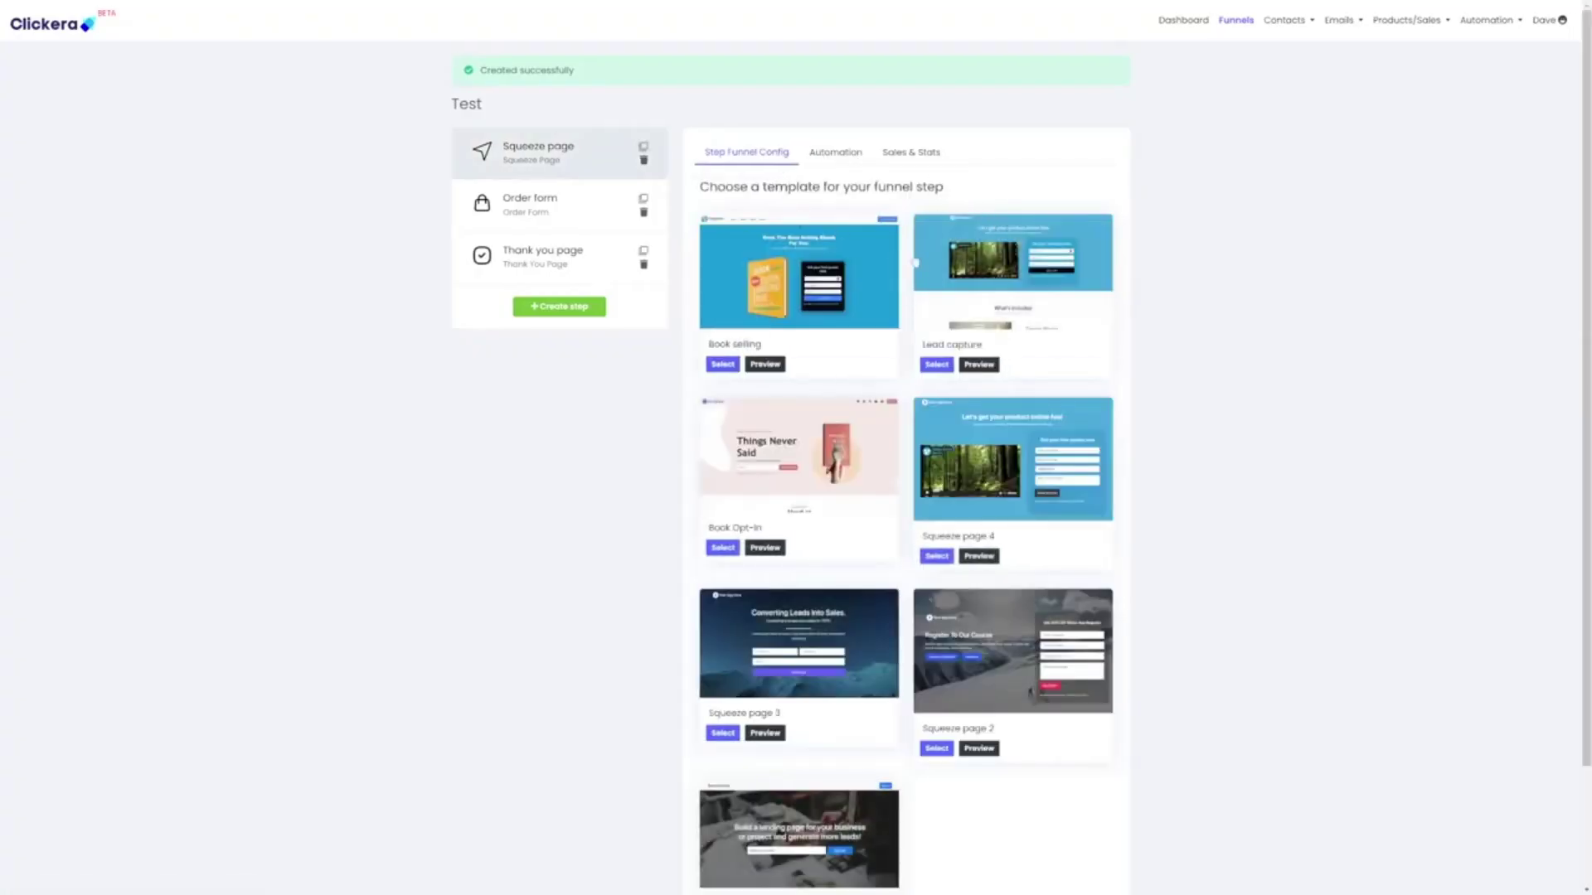
# Apply the Book selling template, save the URL path as 'test', and open the page editor
pyautogui.scroll(-2, 1155, 369)
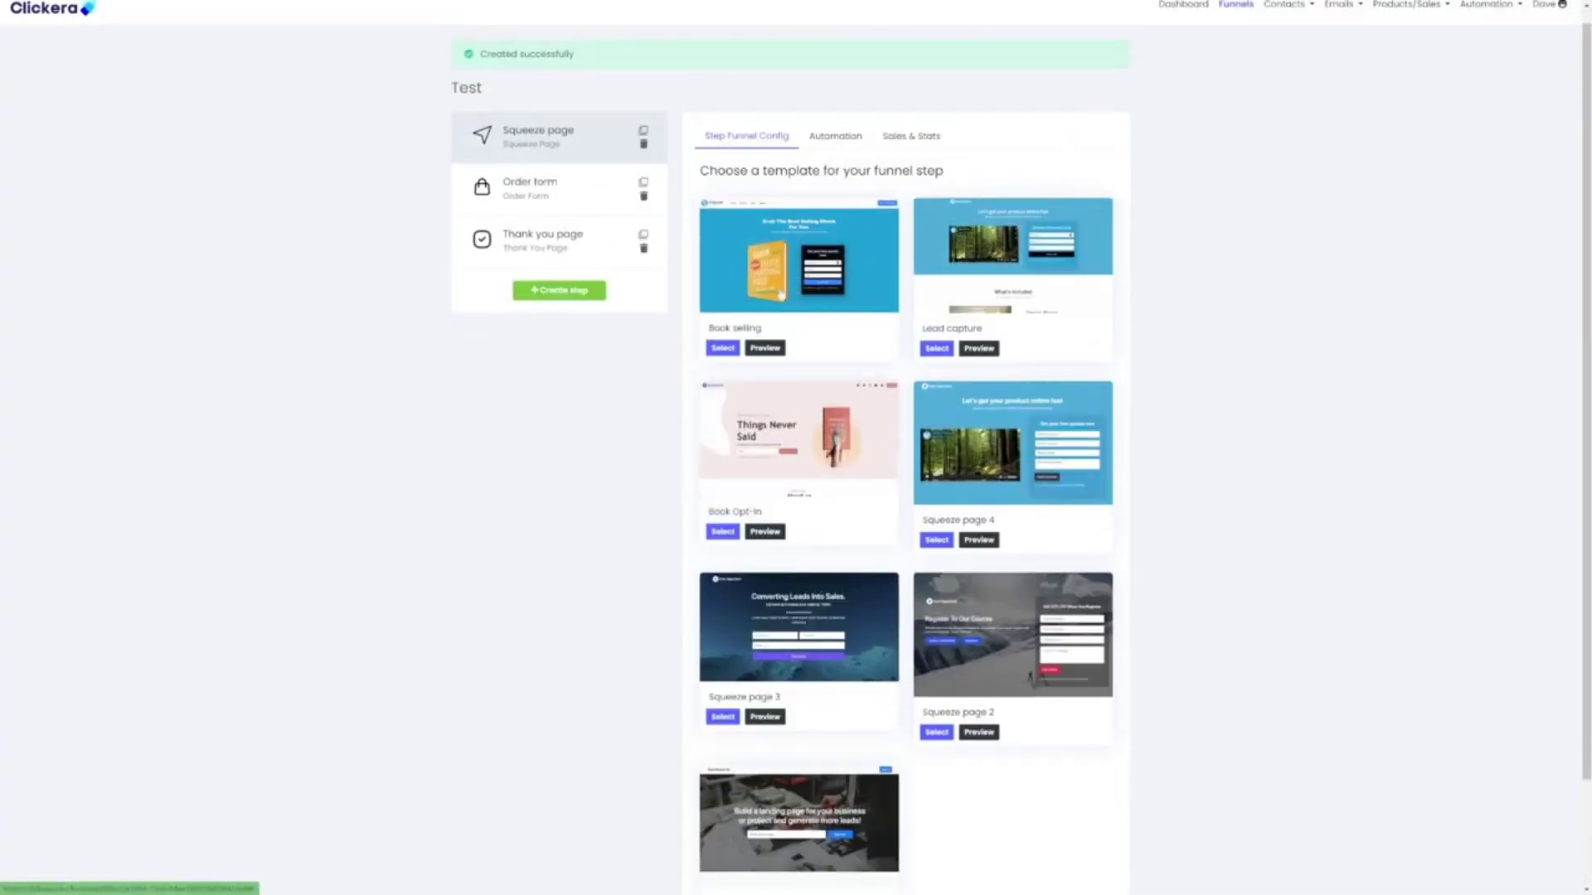
pyautogui.click(723, 349)
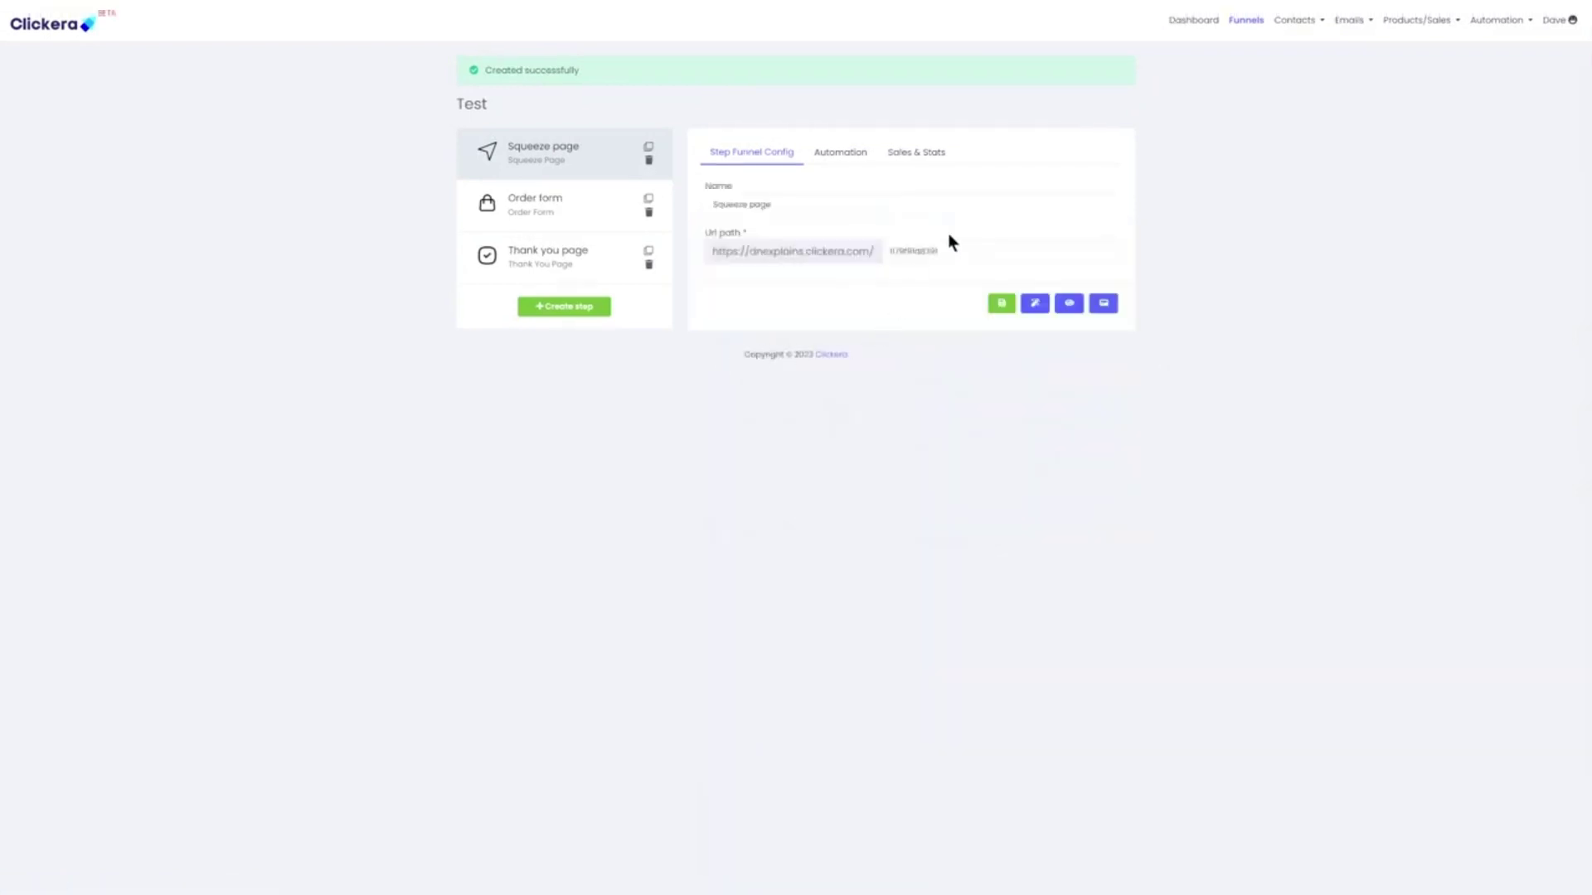
pyautogui.doubleClick(904, 252)
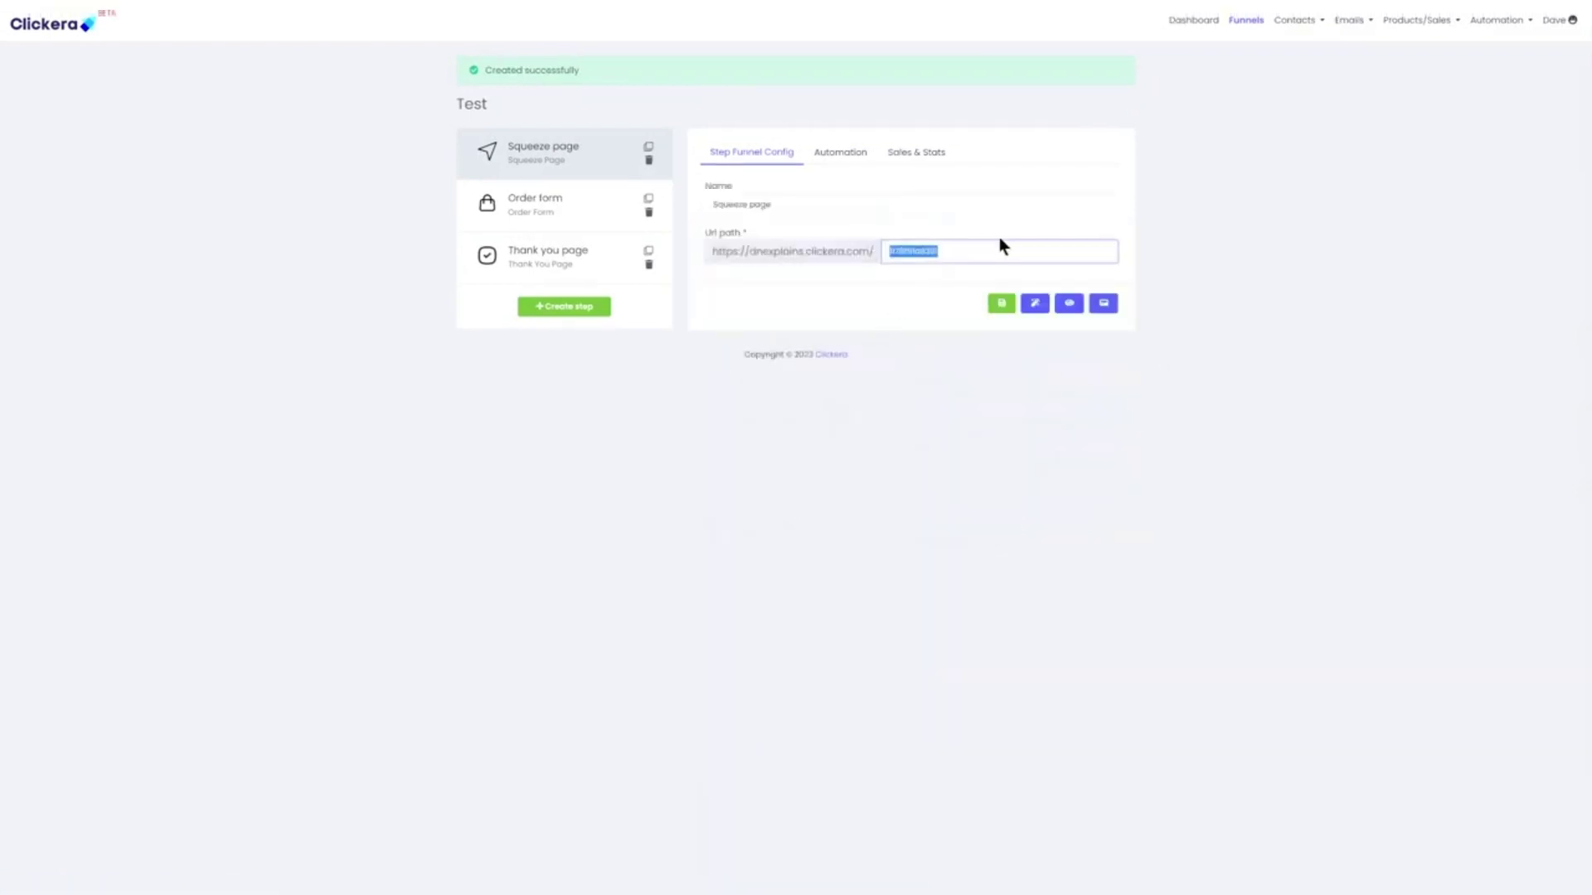
pyautogui.write('test')
pyautogui.click(1003, 307)
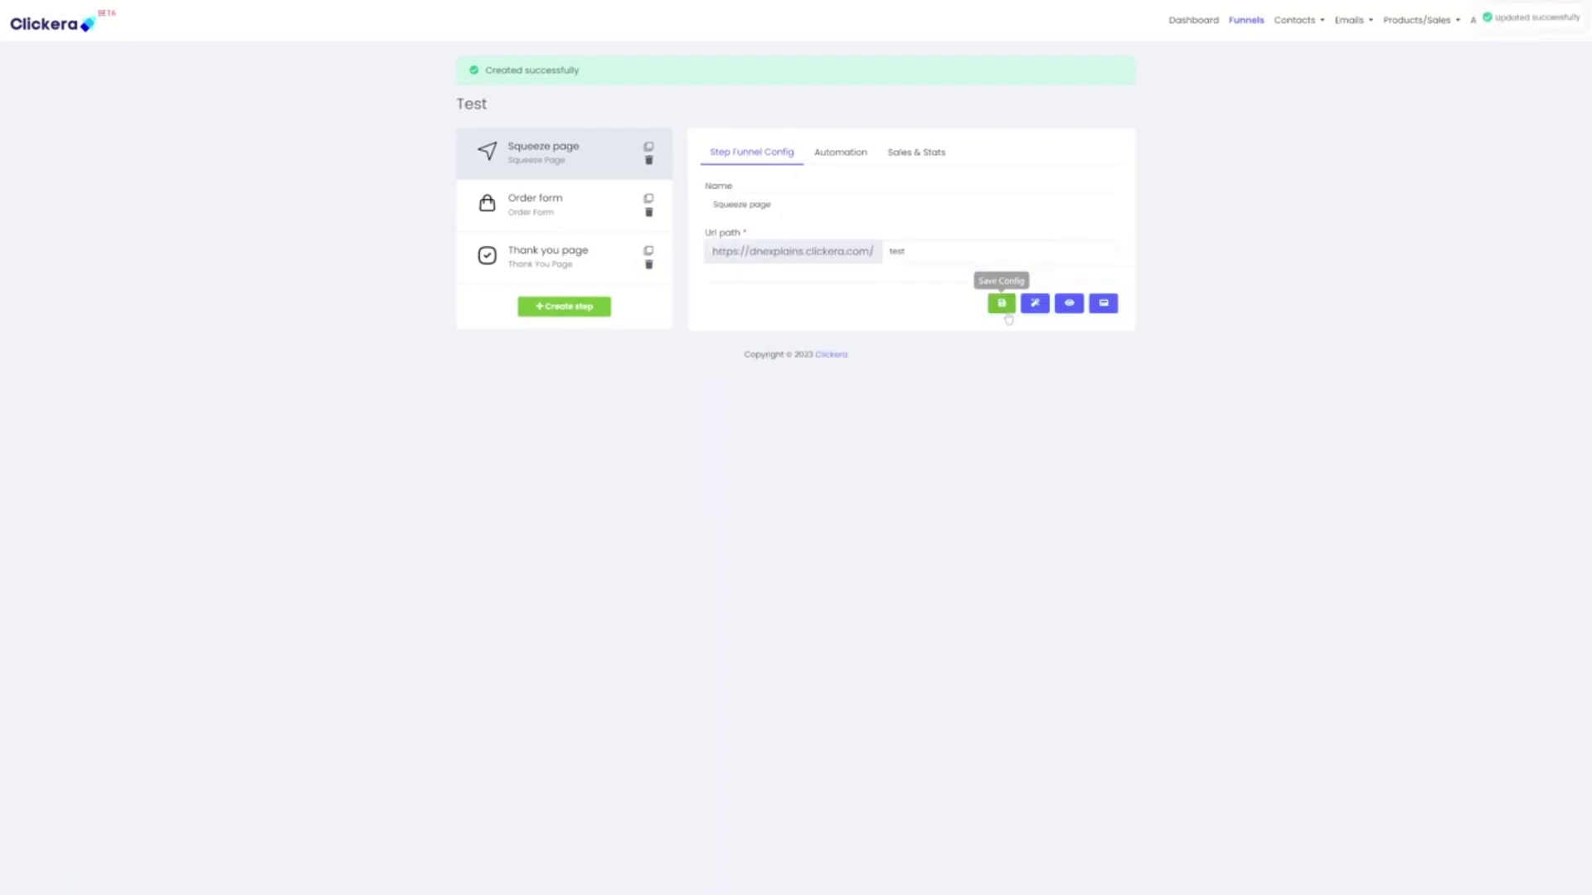
pyautogui.click(1034, 304)
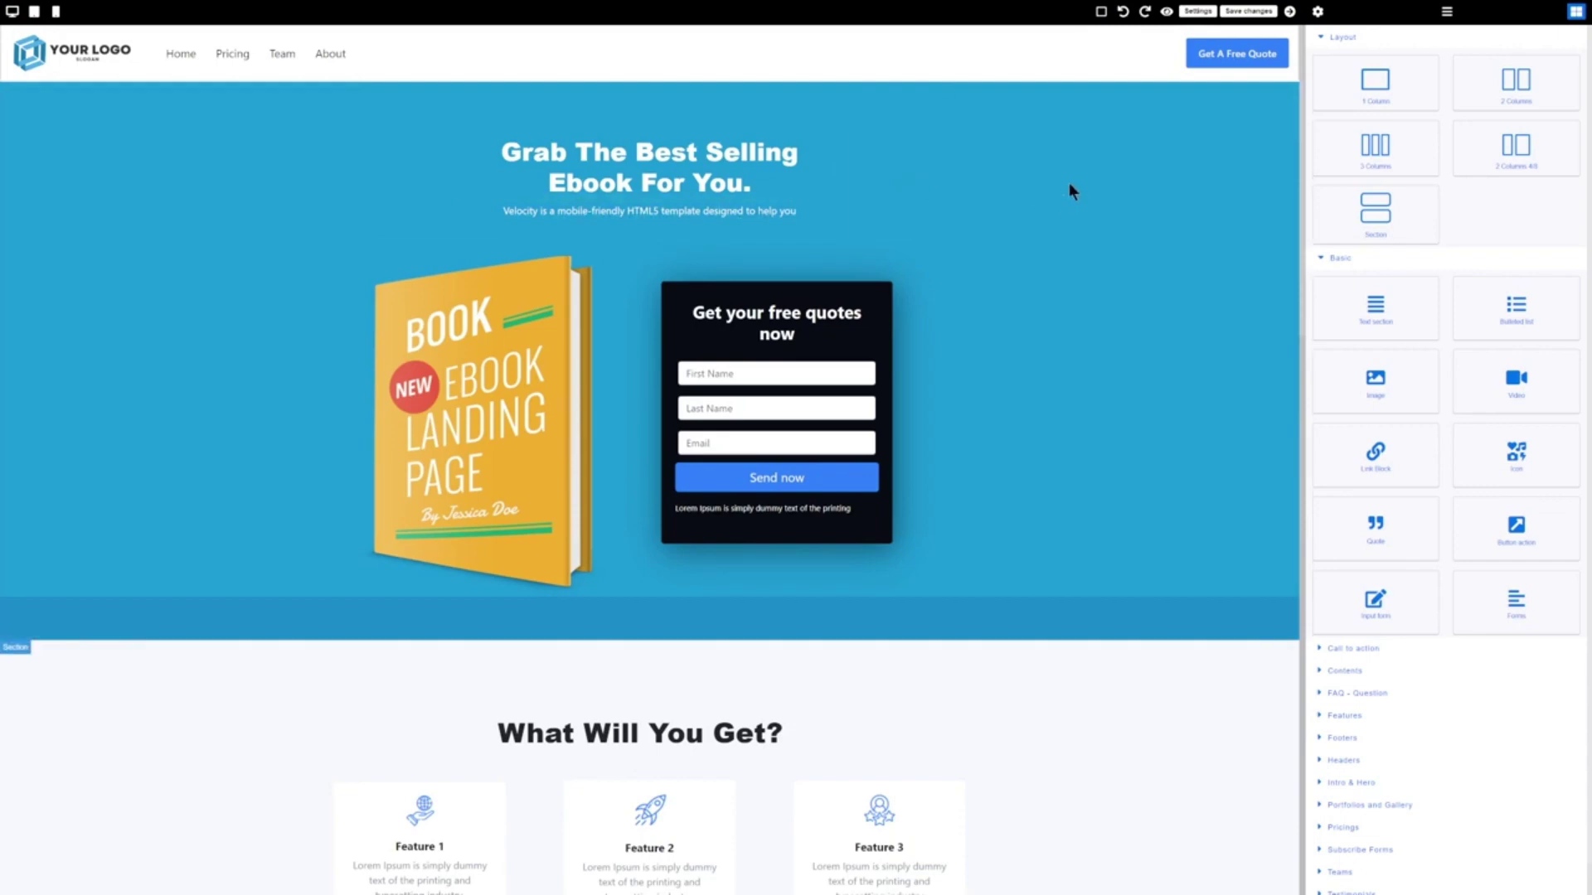
pyautogui.scroll(-8, 1068, 180)
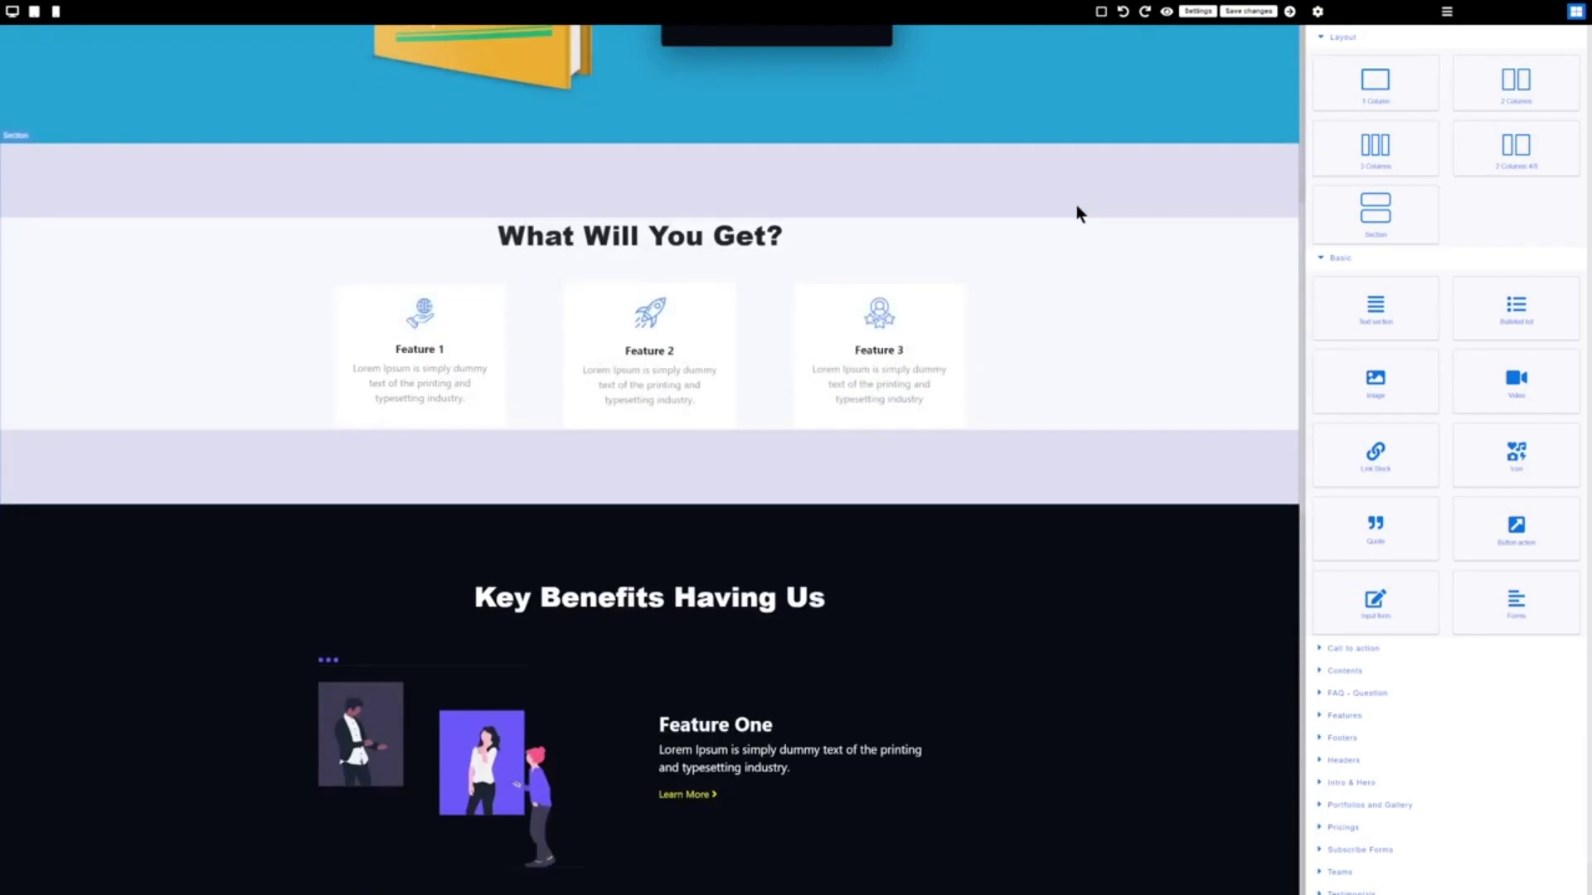
pyautogui.scroll(-8, 1070, 249)
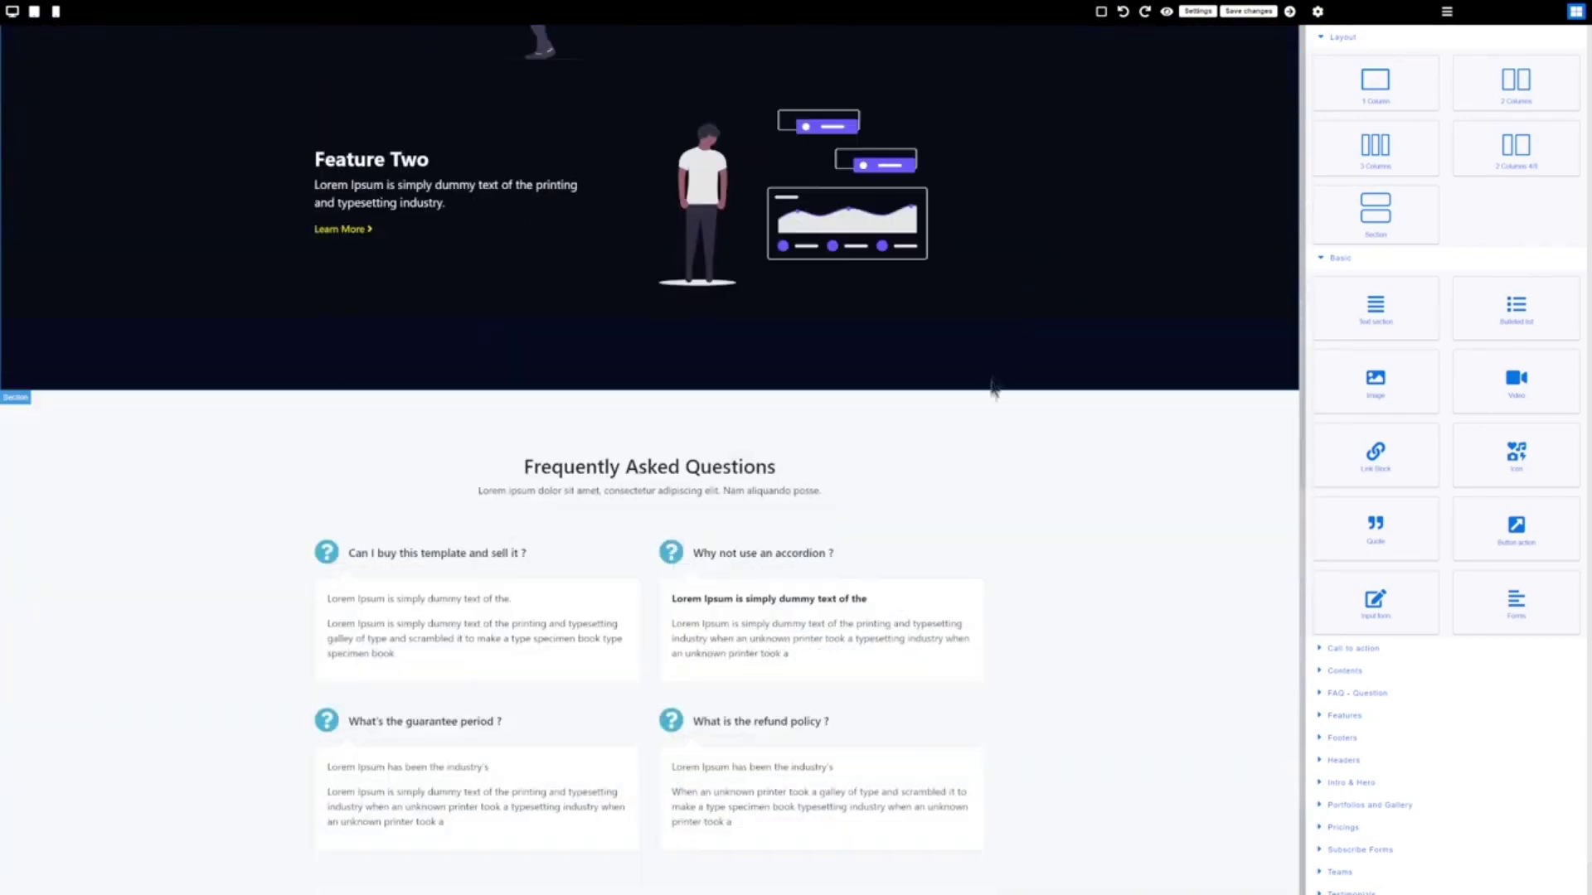
pyautogui.scroll(5, 1049, 464)
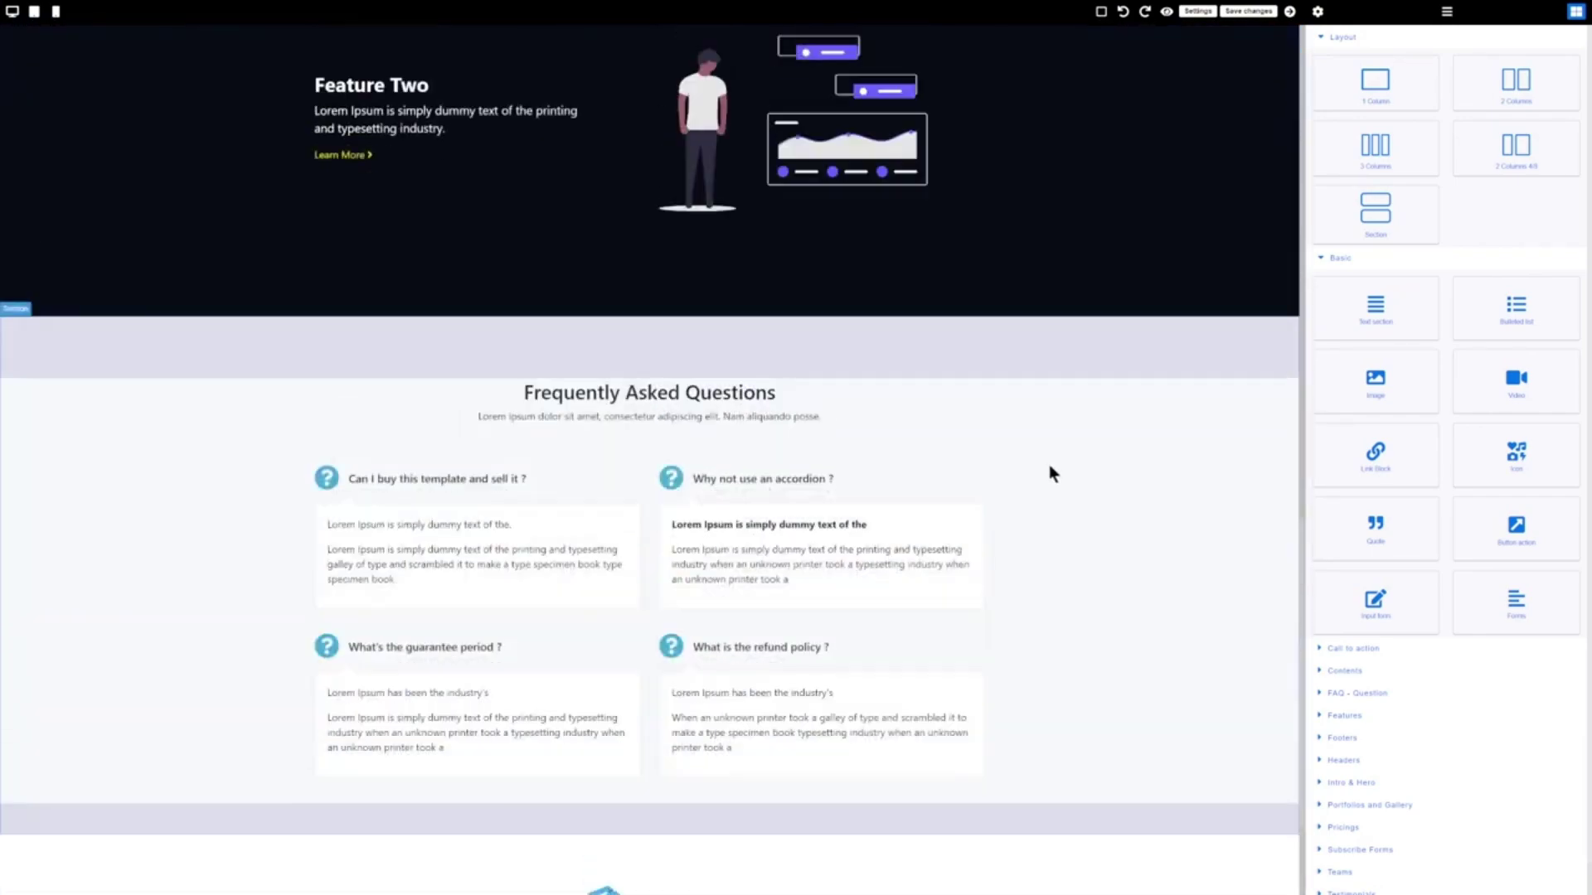
pyautogui.scroll(12, 1049, 475)
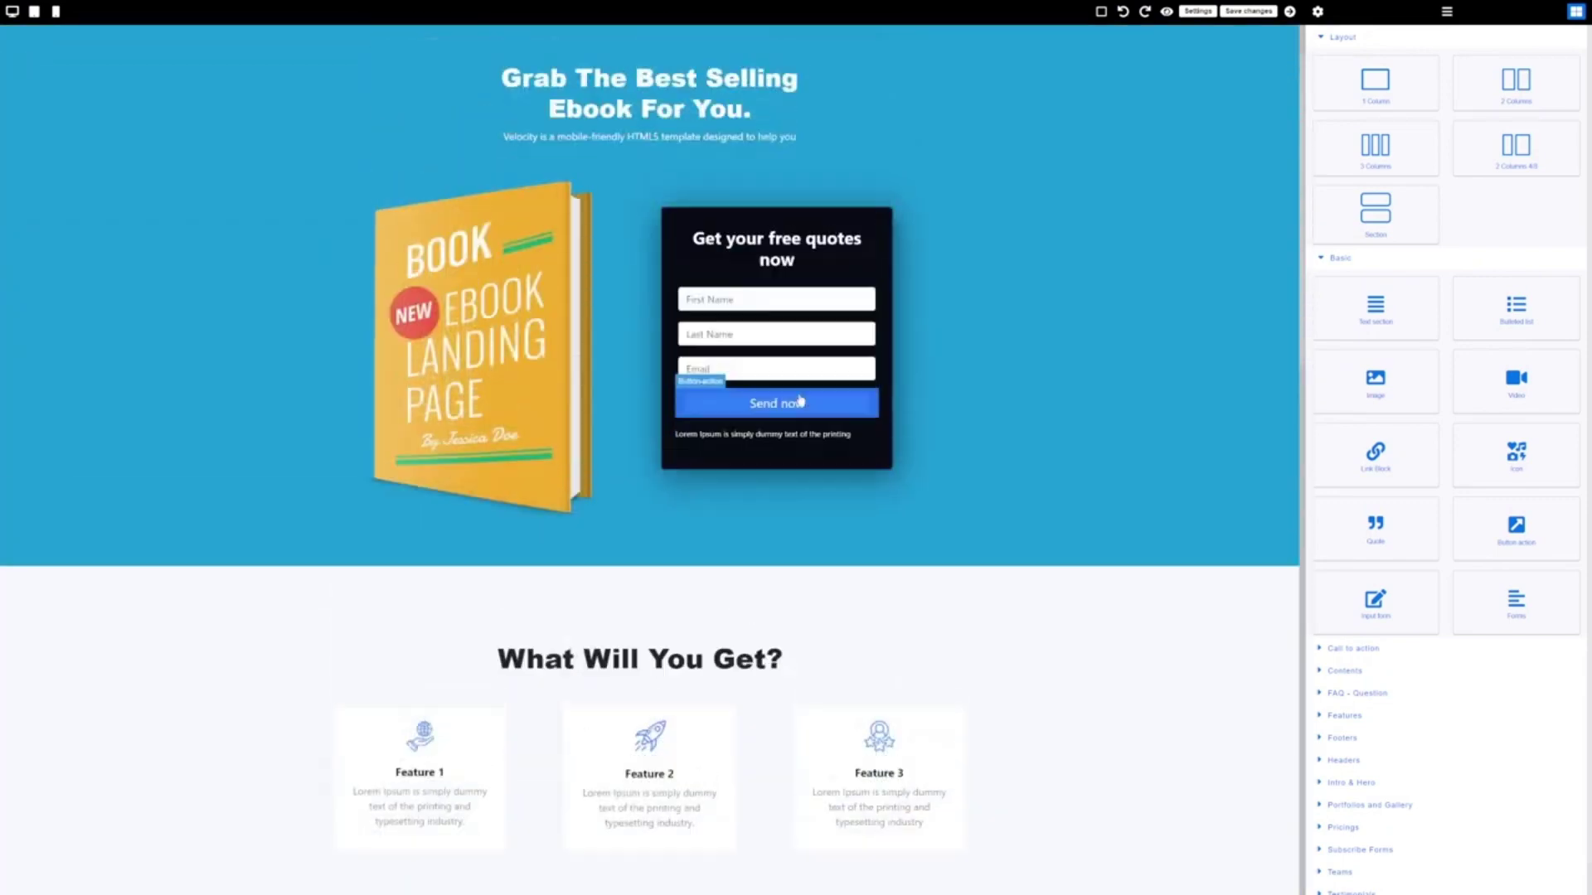
pyautogui.scroll(1, 766, 247)
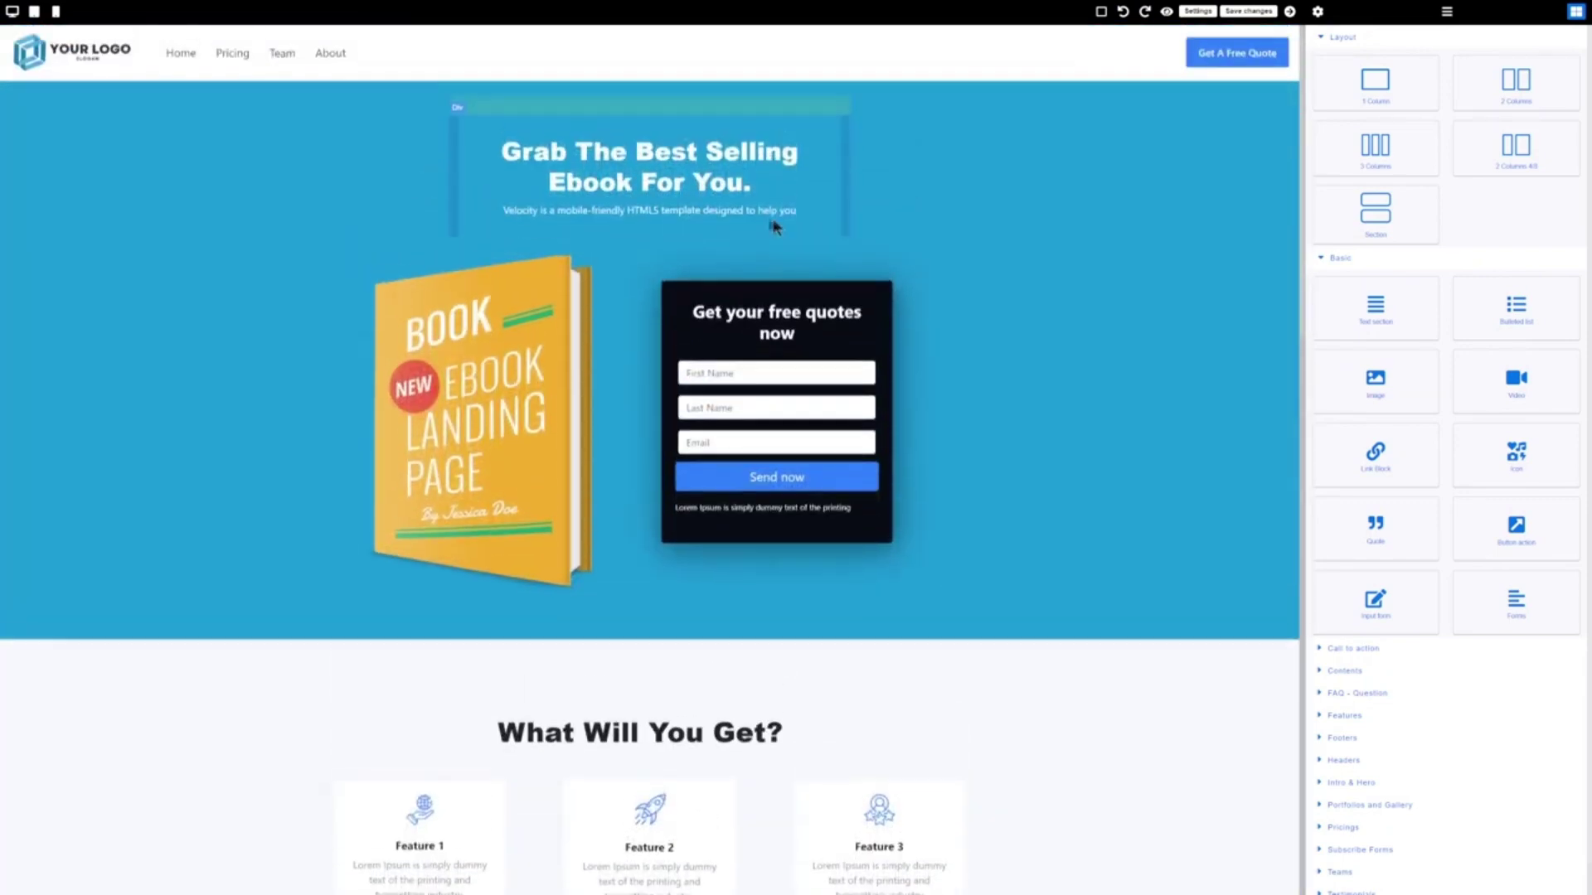
pyautogui.click(88, 63)
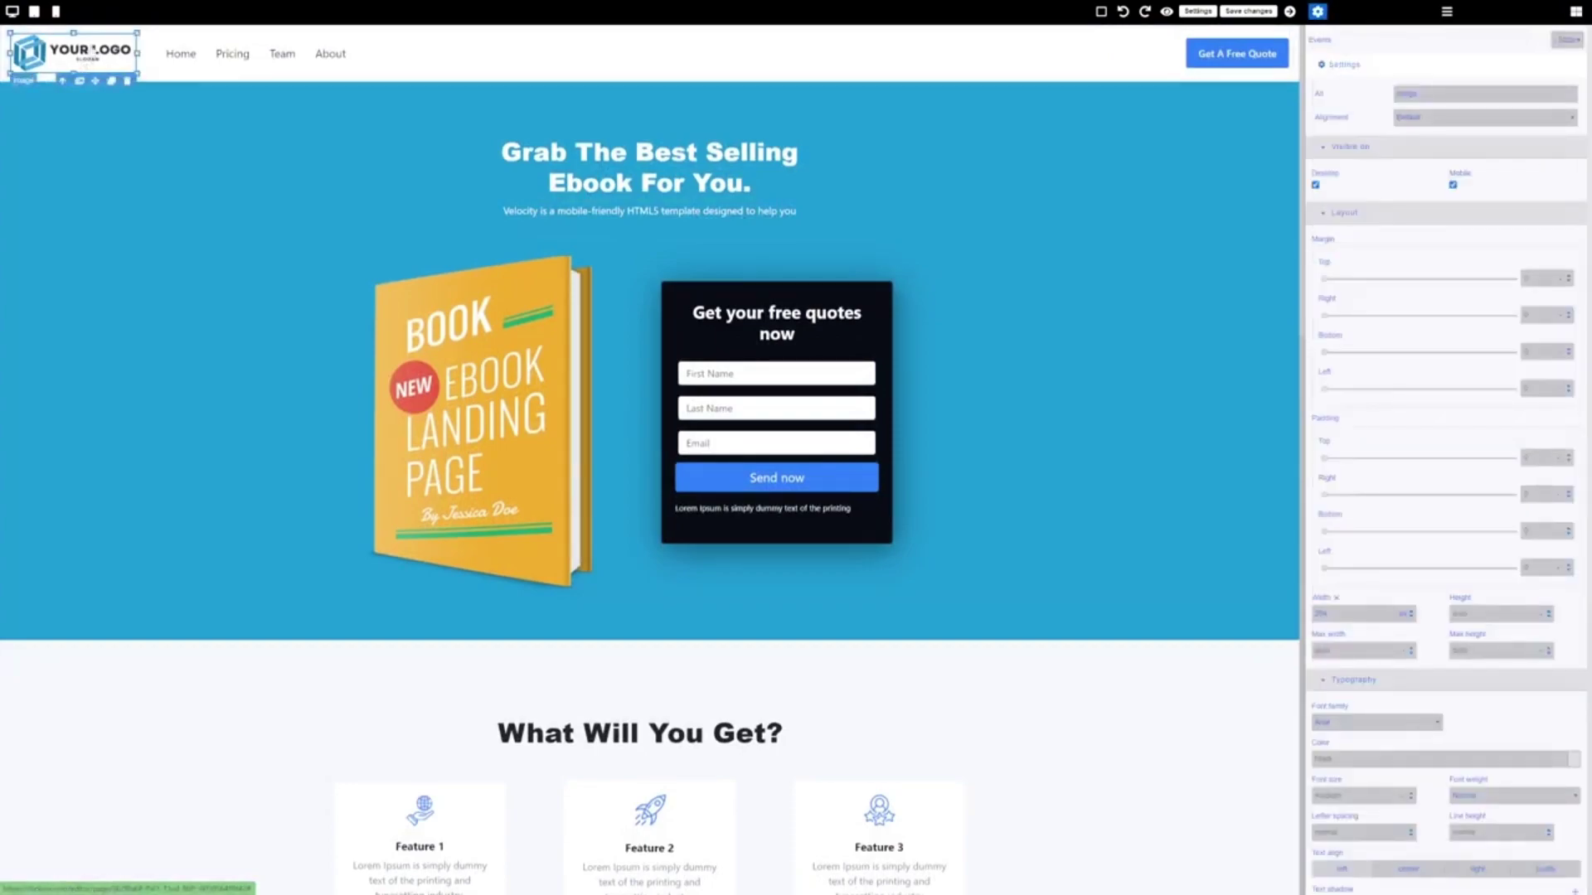
pyautogui.doubleClick(95, 53)
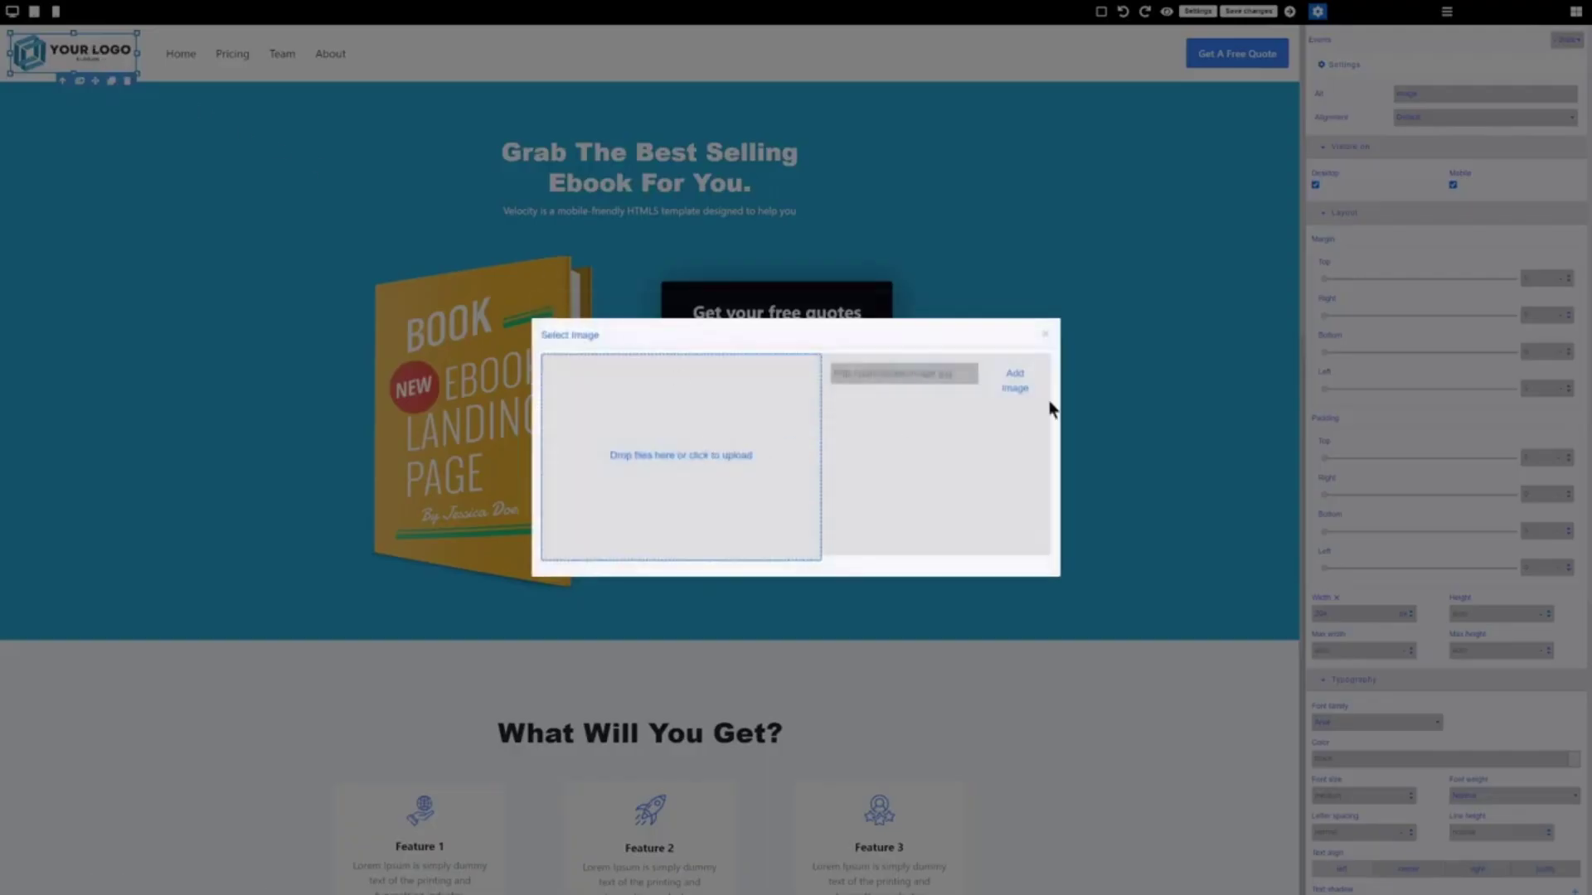
pyautogui.click(1045, 335)
pyautogui.doubleClick(676, 184)
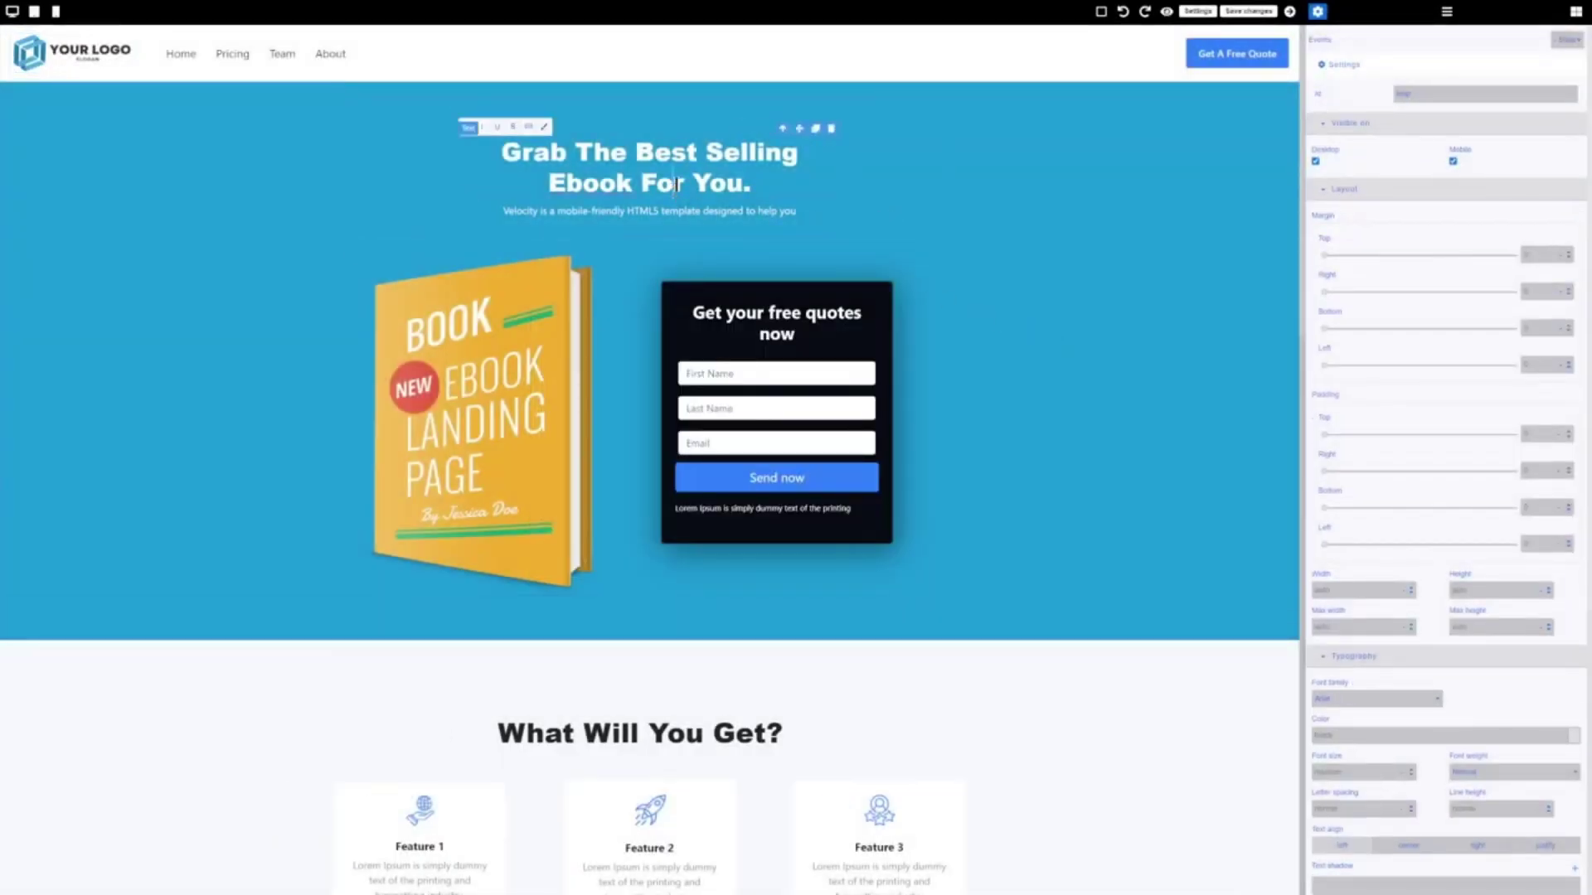
pyautogui.moveTo(751, 186); pyautogui.dragTo(499, 151)
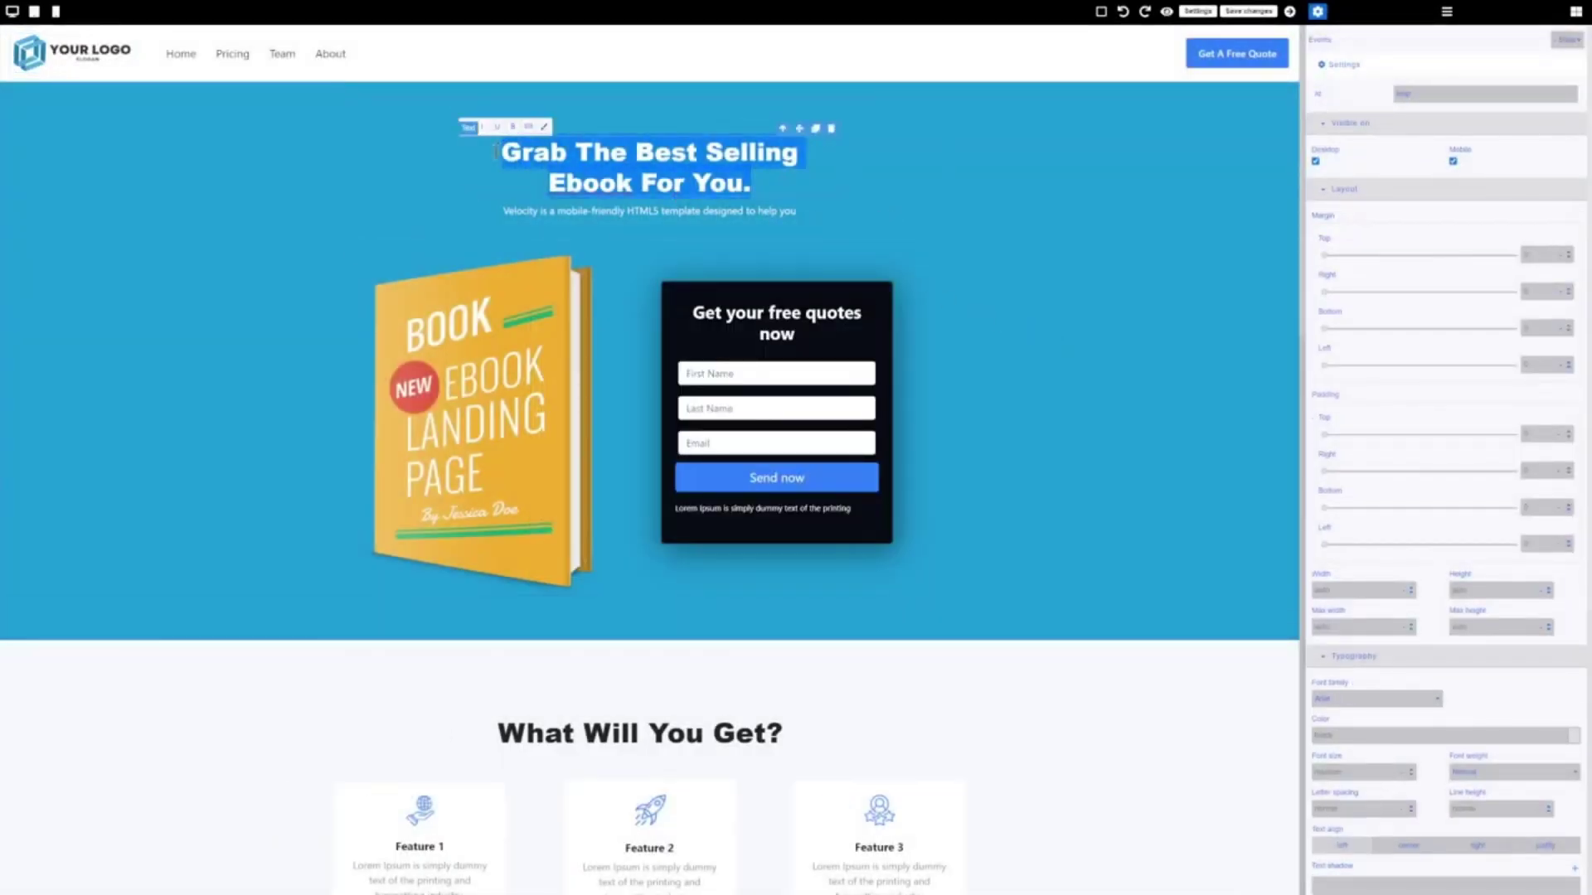
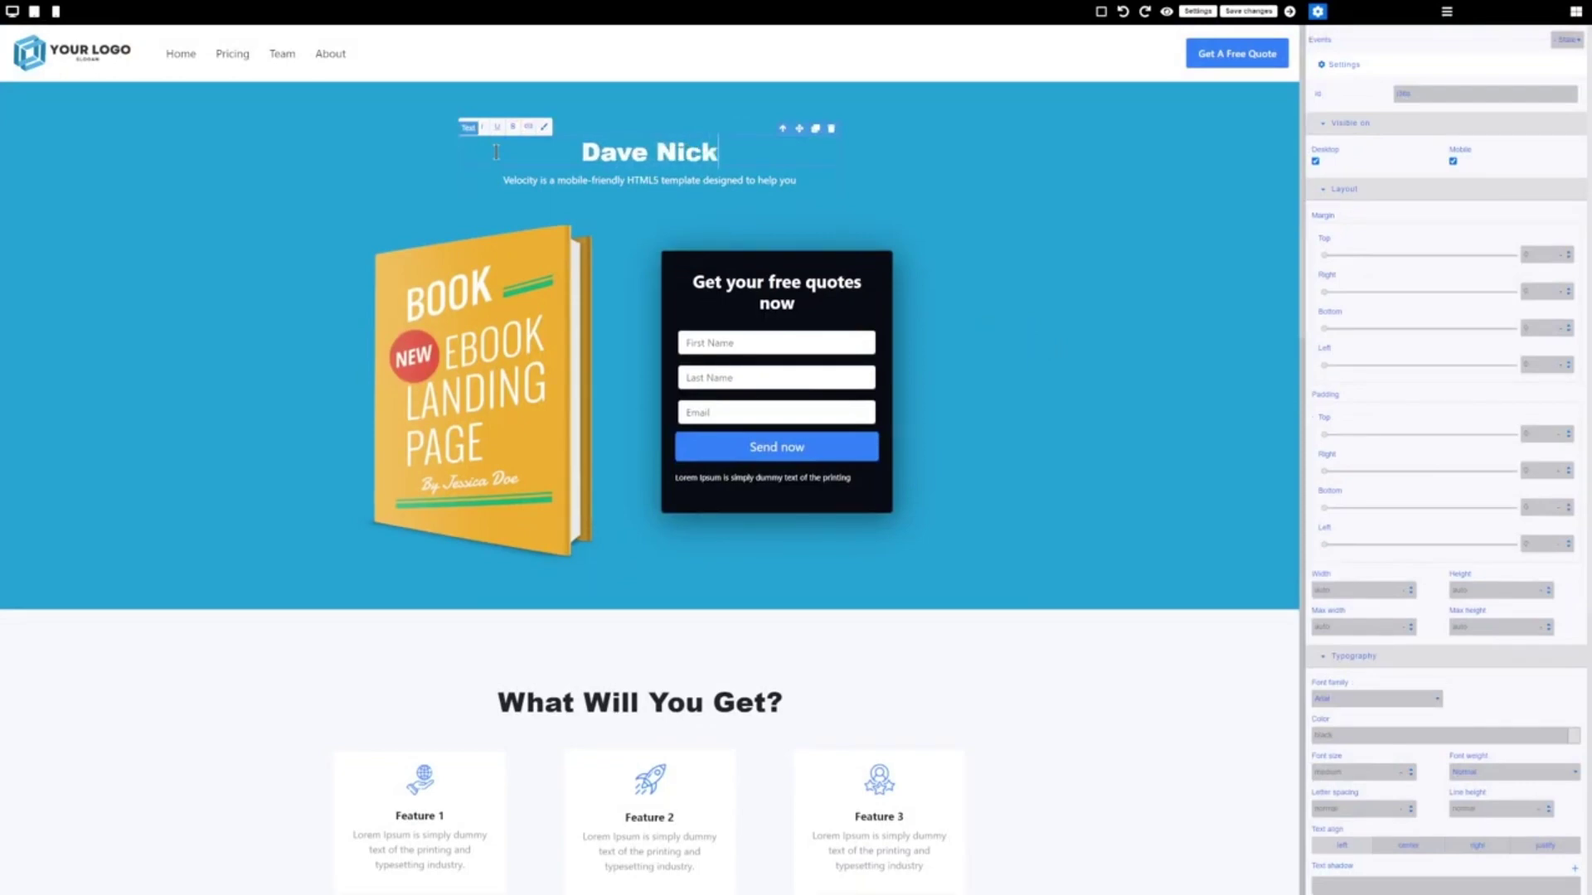
pyautogui.moveTo(717, 155); pyautogui.dragTo(582, 153)
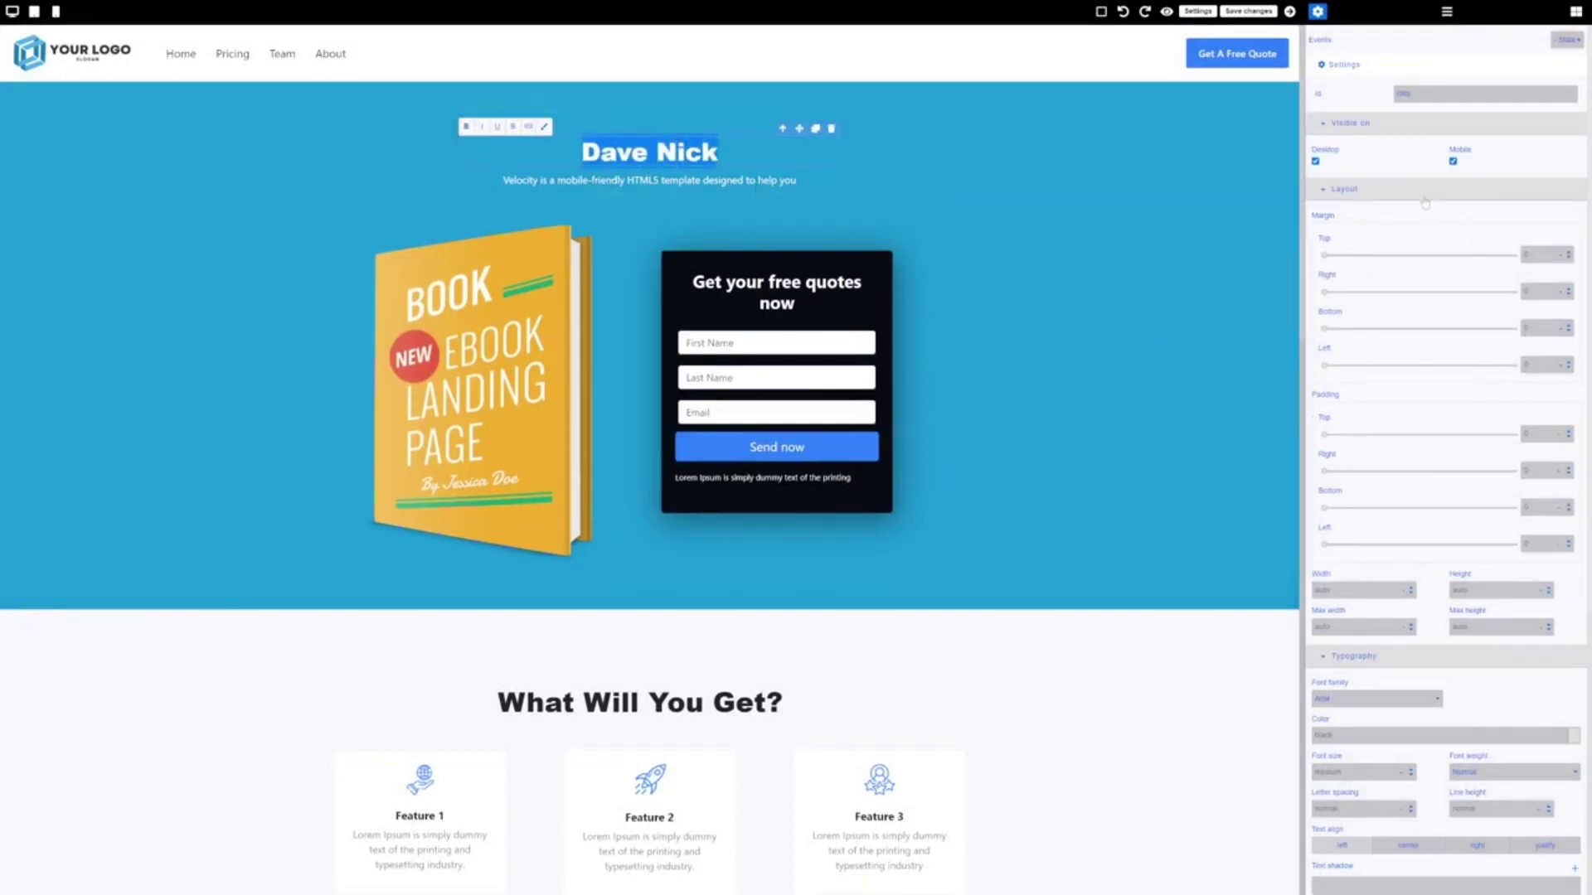
# Keep the heading font as Arial and try red, then white, as its text colour
pyautogui.scroll(-3, 1428, 211)
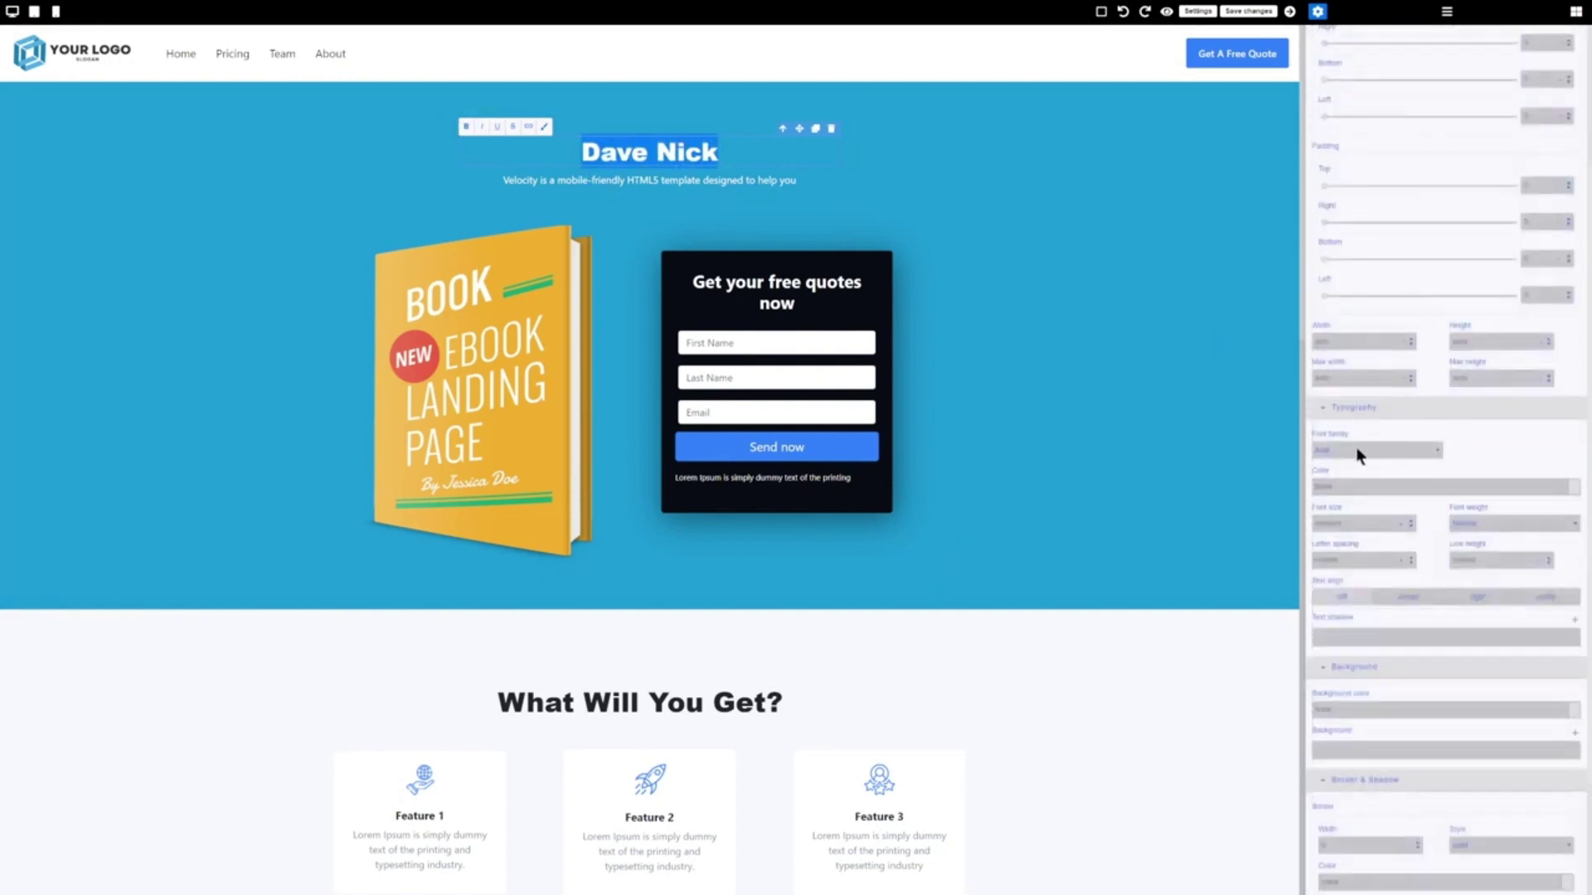
pyautogui.click(1357, 454)
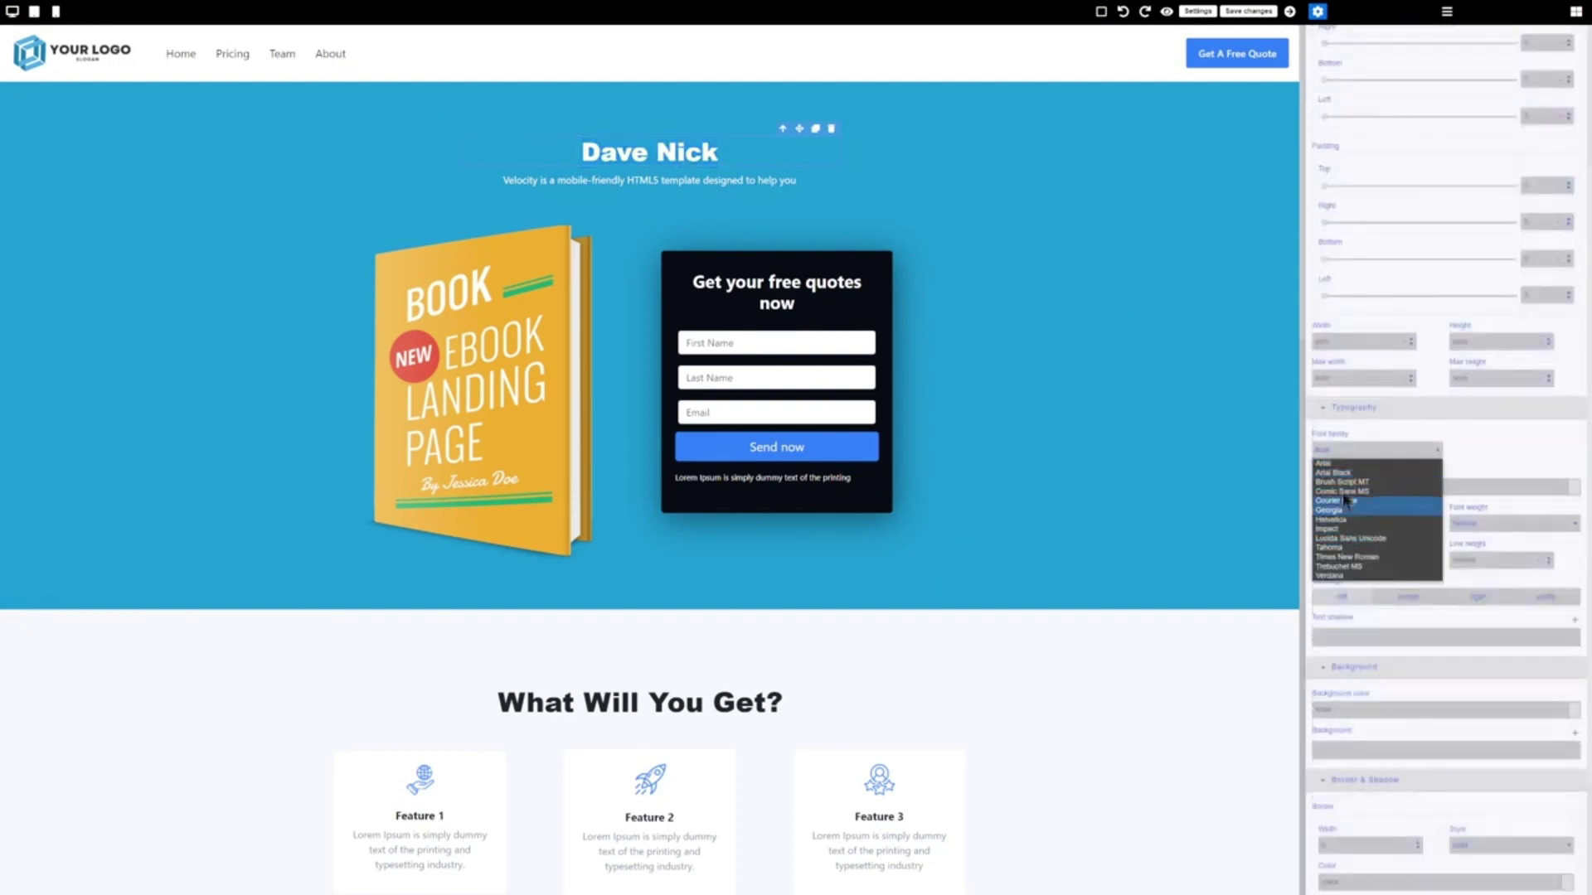
pyautogui.click(1348, 463)
pyautogui.scroll(-2, 1346, 455)
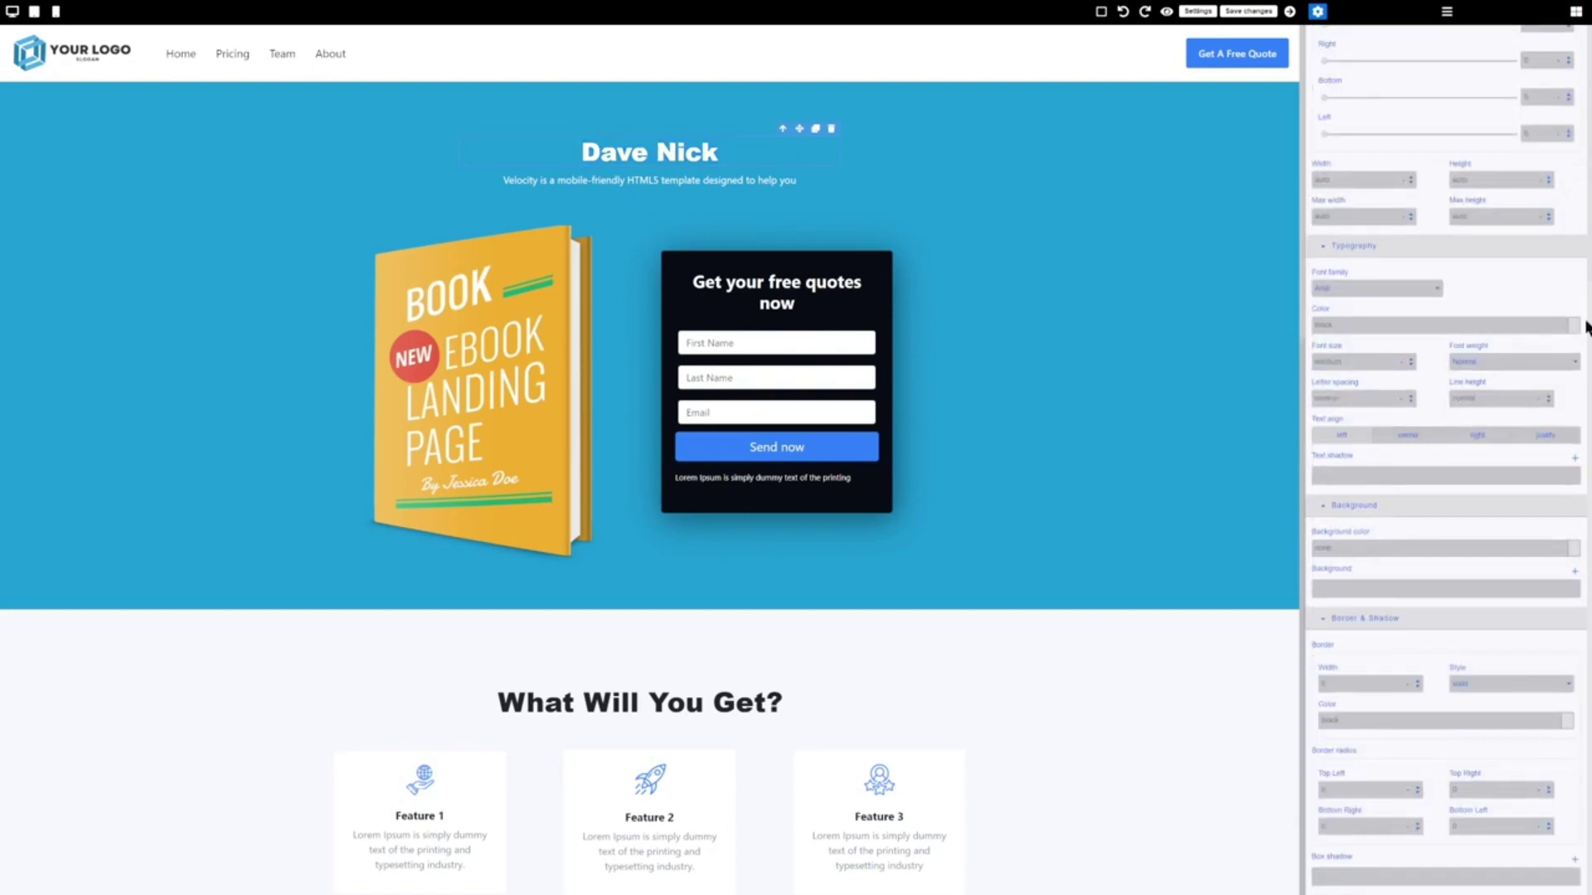
pyautogui.click(1577, 329)
pyautogui.click(1579, 350)
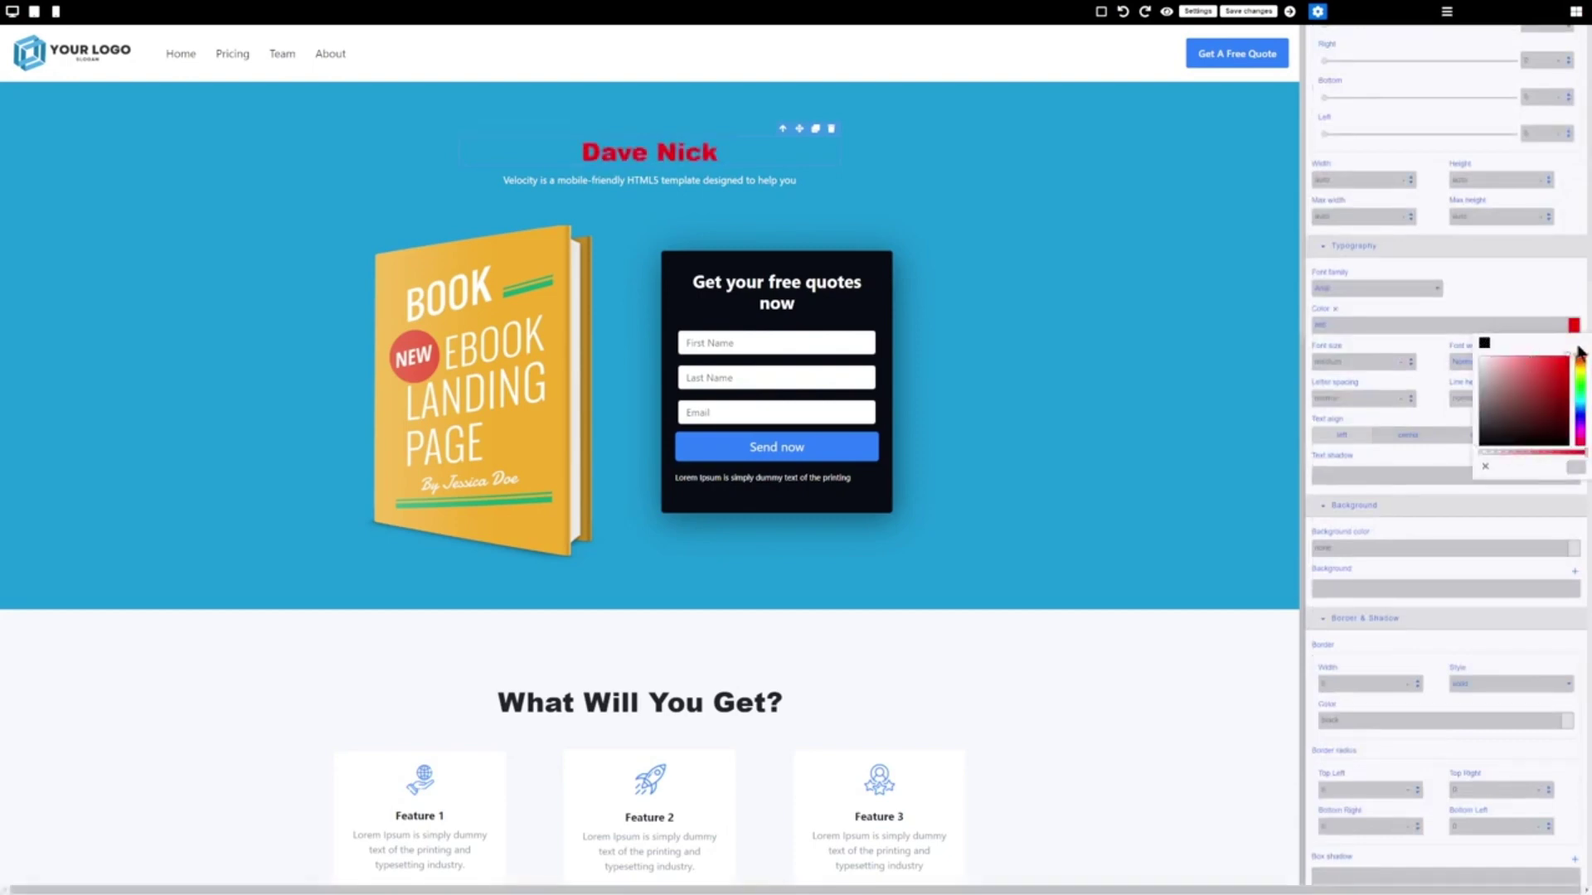
pyautogui.moveTo(1483, 356); pyautogui.dragTo(1433, 345)
pyautogui.click(1495, 295)
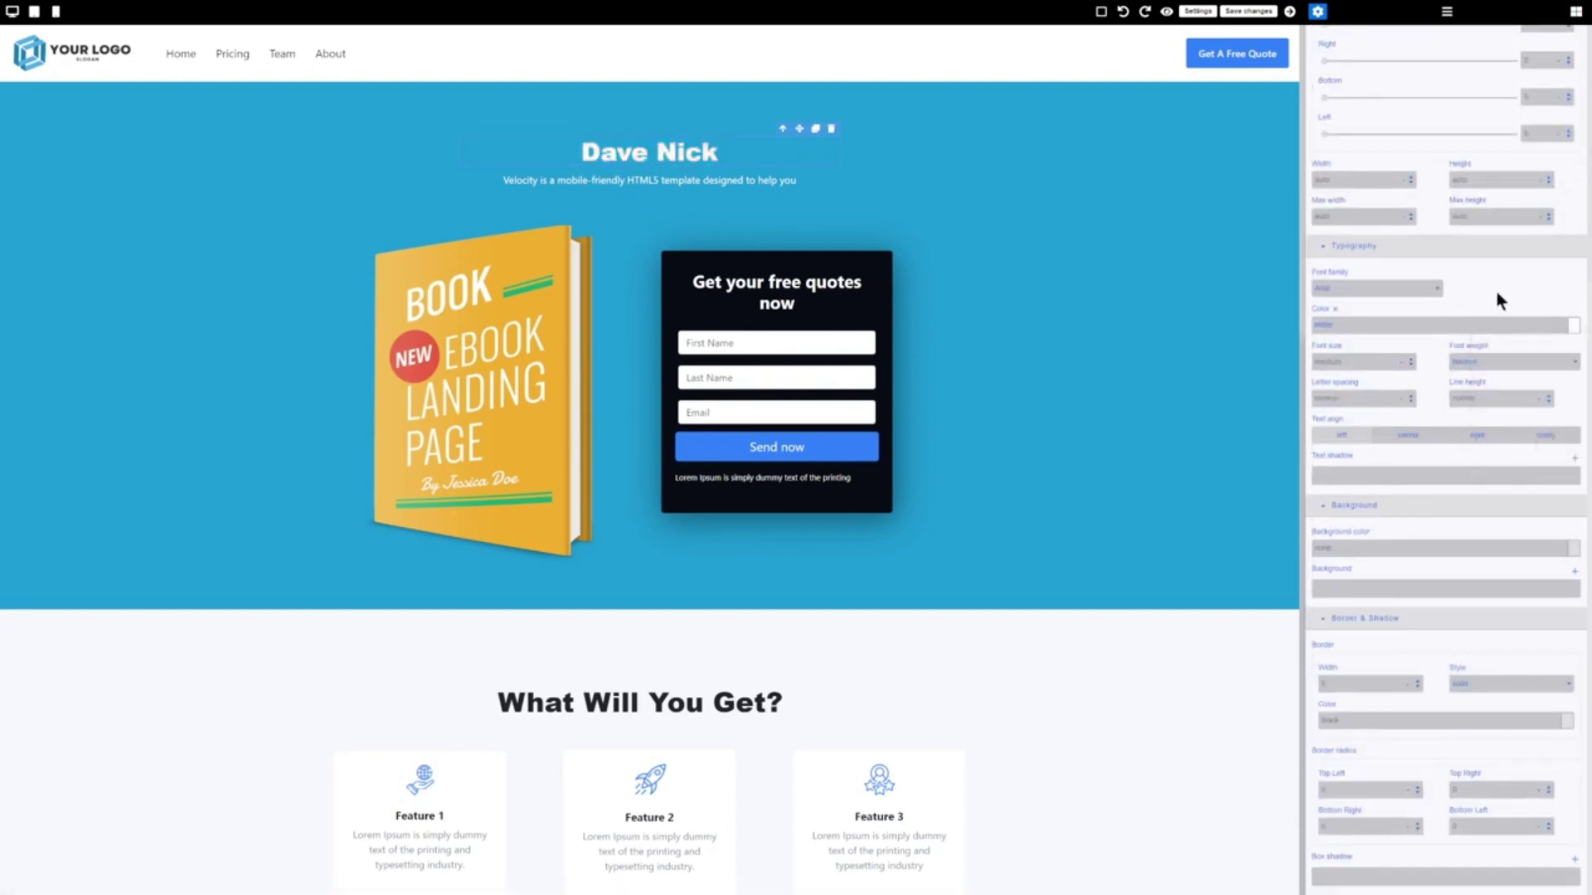
# Enter colour #f37, try a light pink, then settle the heading colour back on white
pyautogui.moveTo(1348, 325); pyautogui.dragTo(1312, 330)
pyautogui.write('#f3')
pyautogui.write('7')
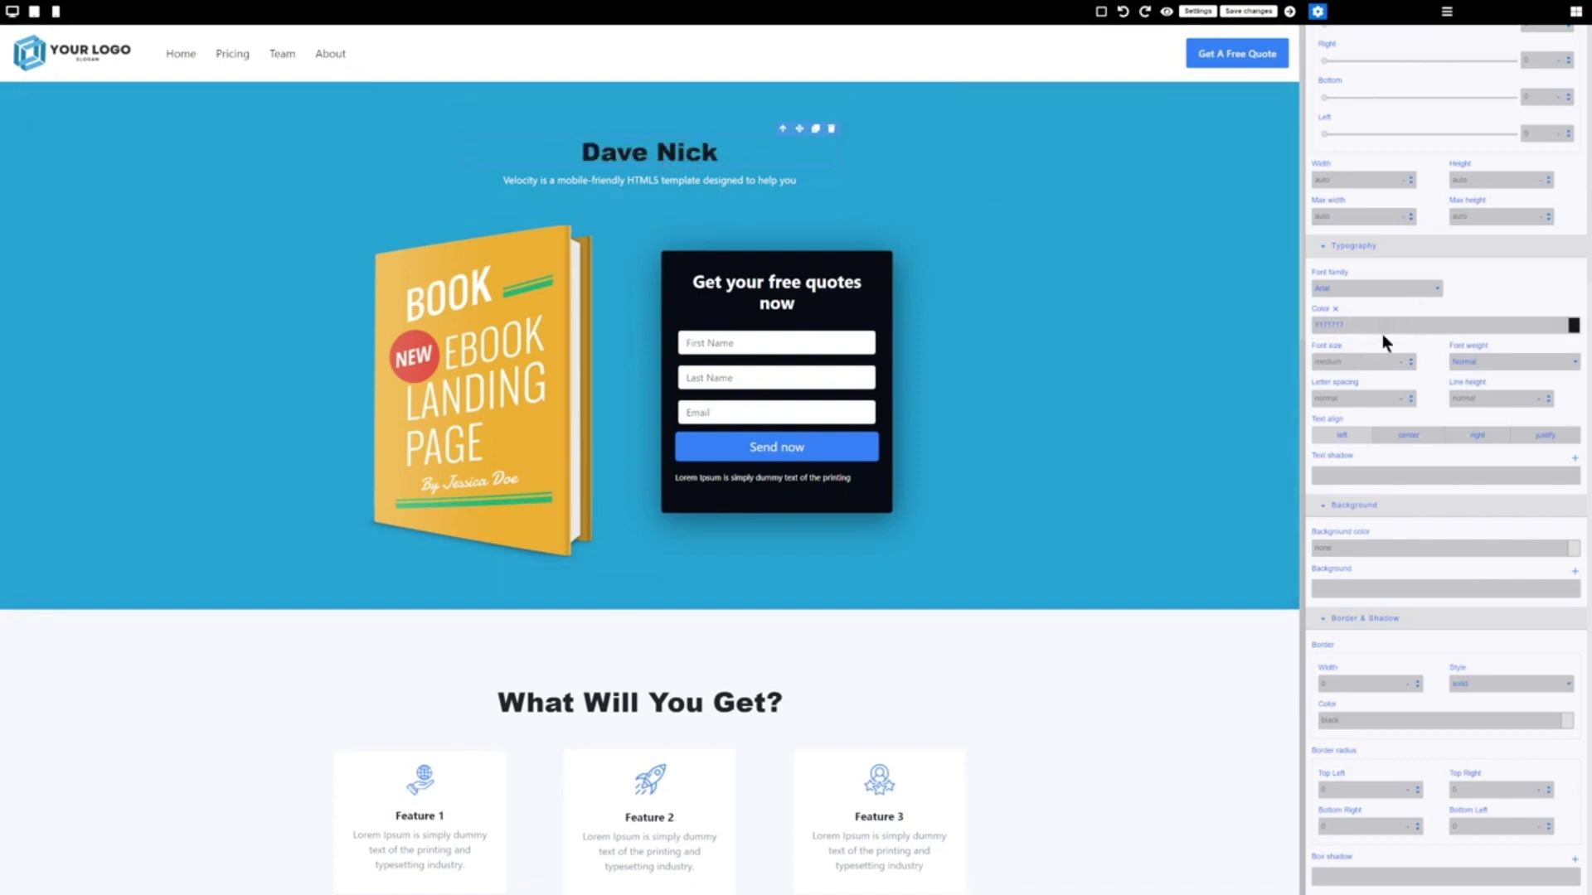
pyautogui.click(1573, 325)
pyautogui.click(1490, 362)
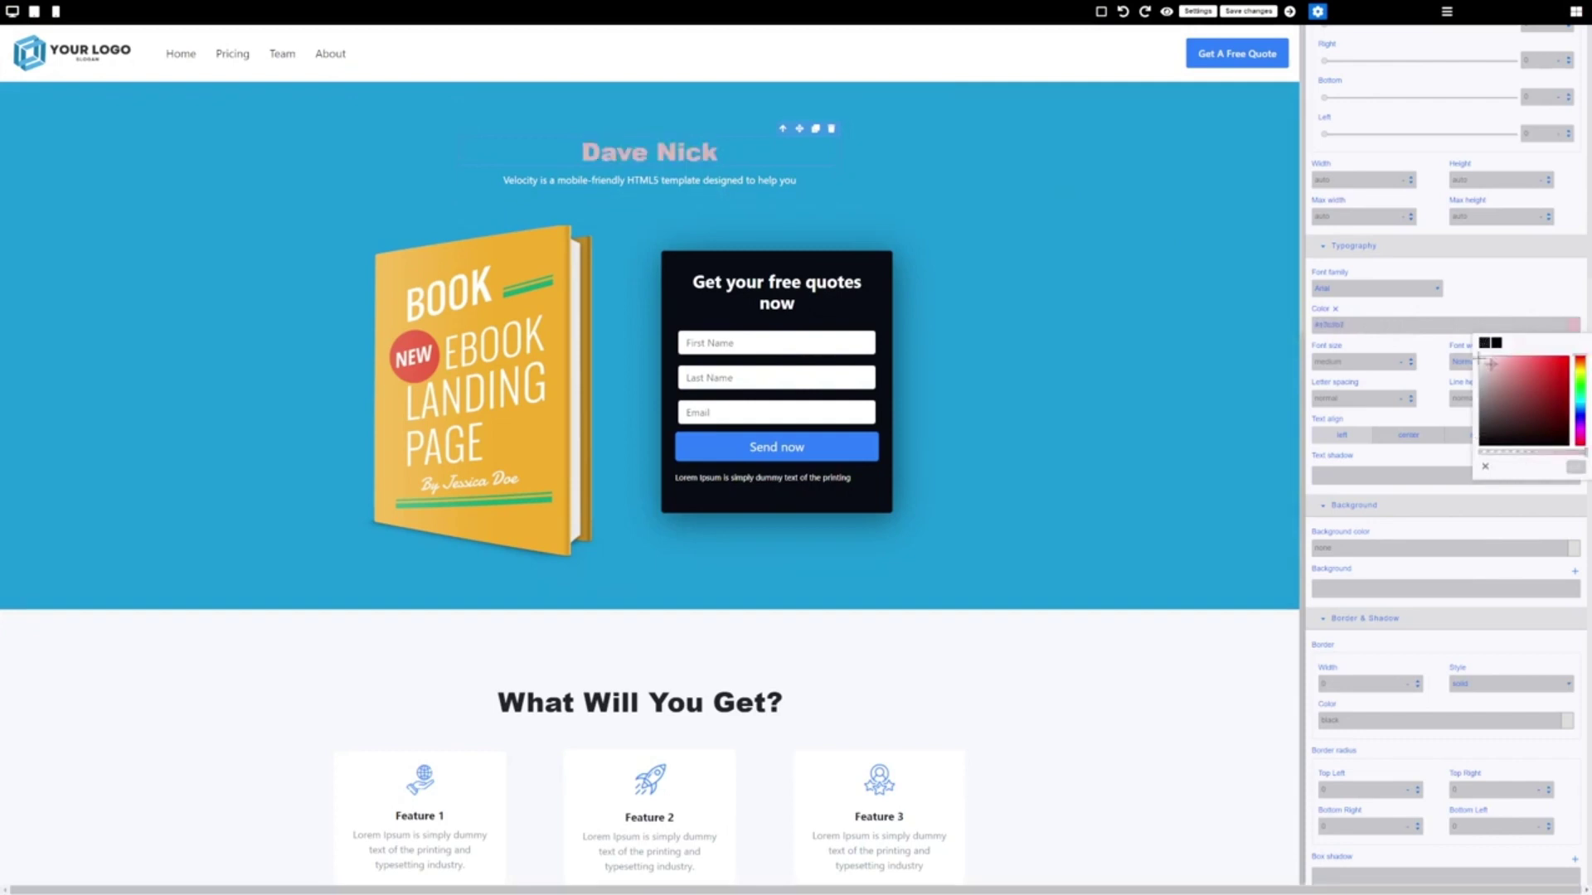
pyautogui.moveTo(1478, 358); pyautogui.dragTo(1452, 345)
pyautogui.click(1490, 266)
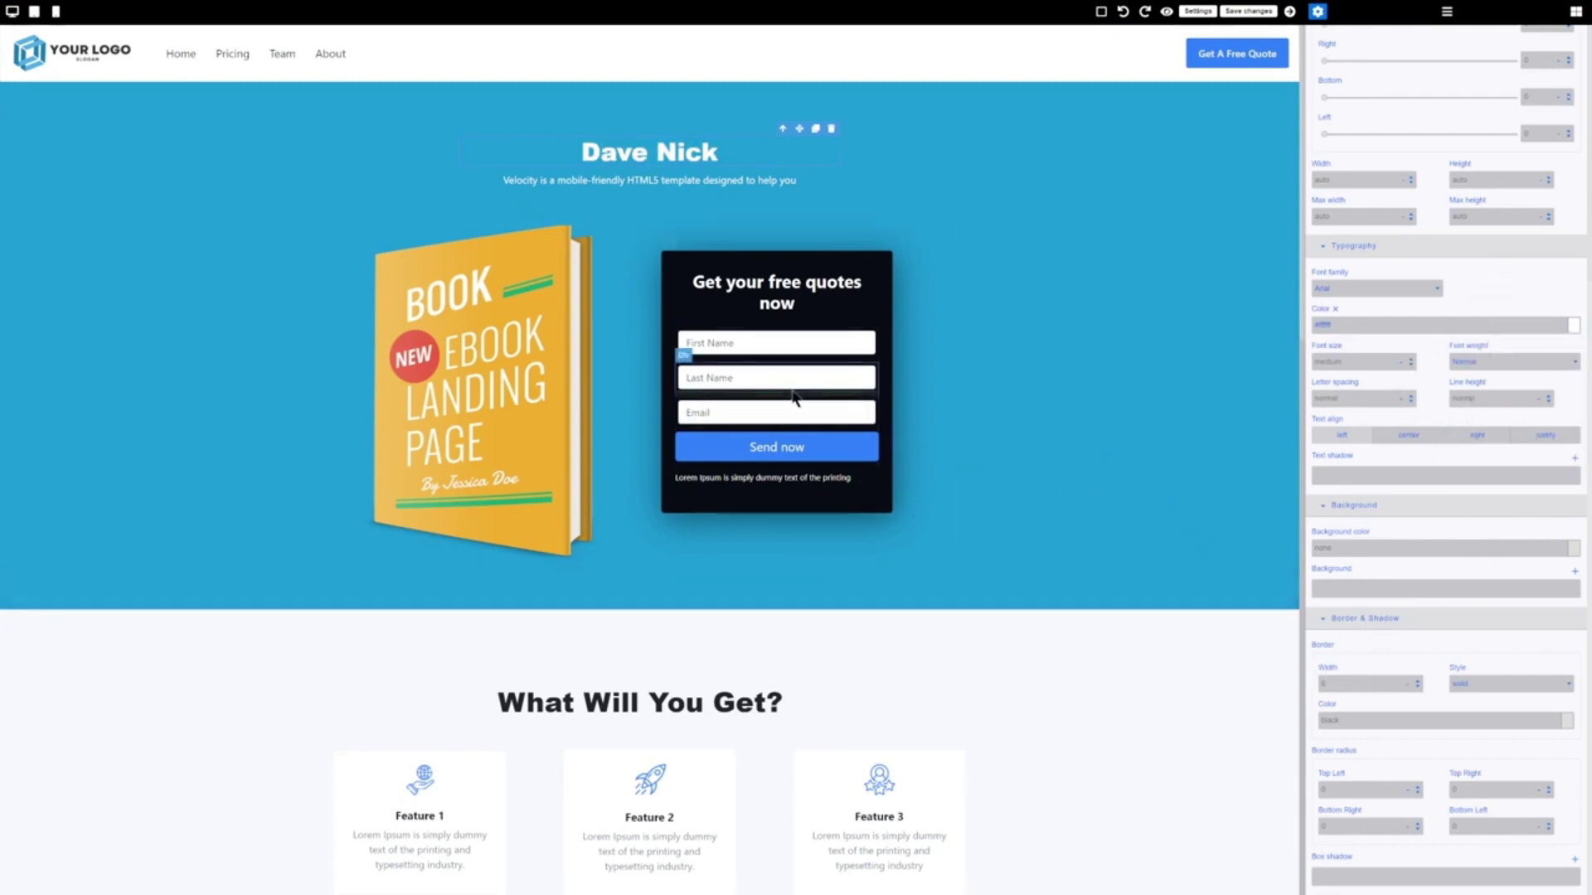
# Make the Send now button redirect 'To a custom URL' after sending, then save the page
pyautogui.click(837, 448)
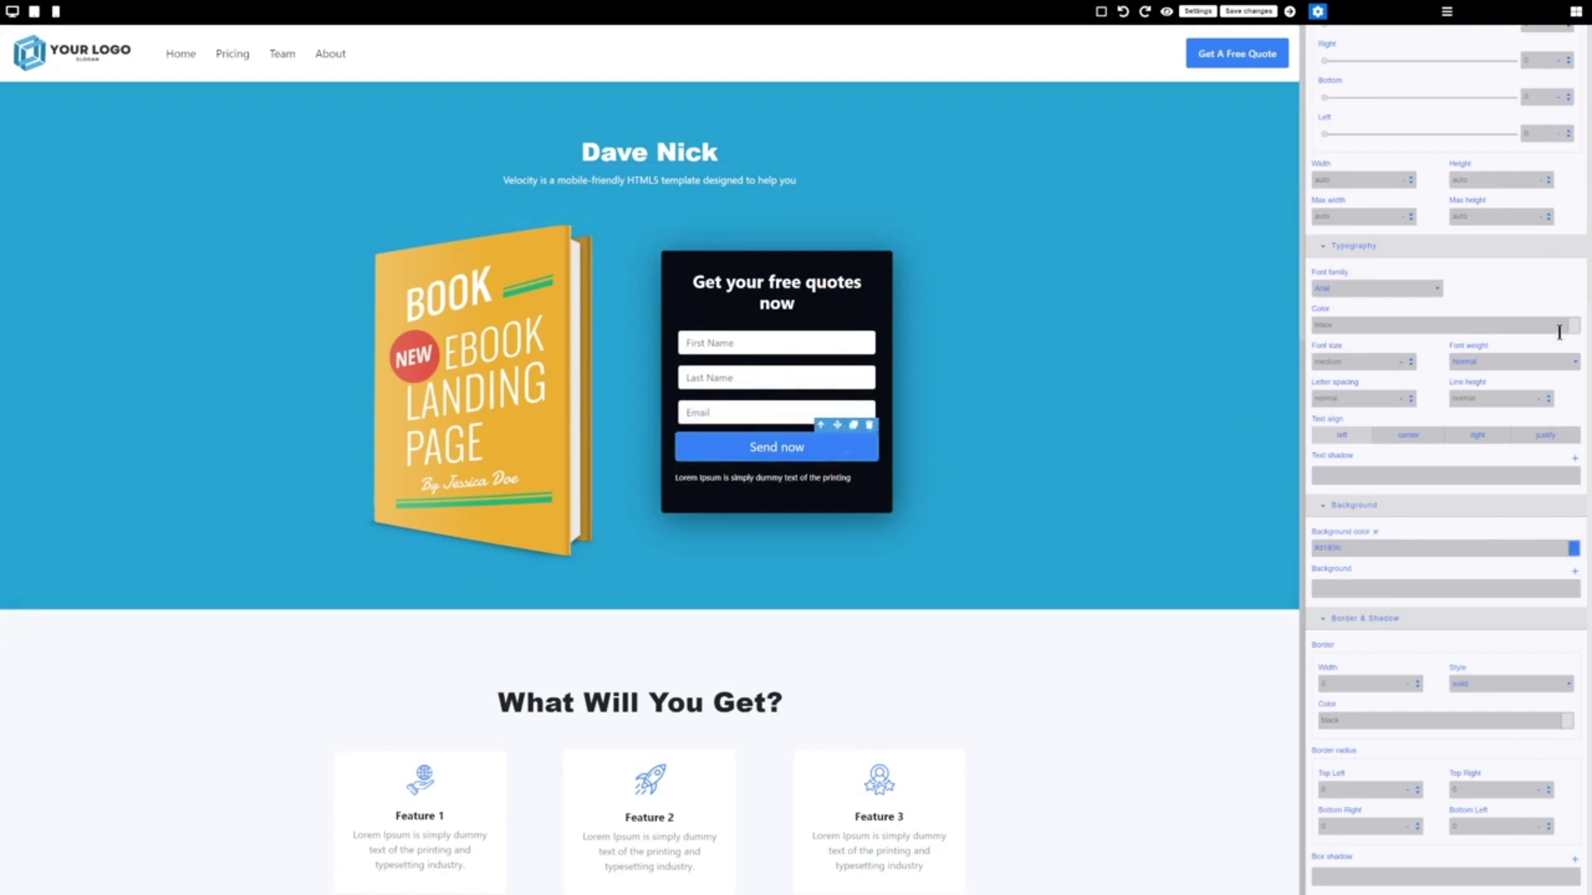
pyautogui.scroll(5, 1482, 516)
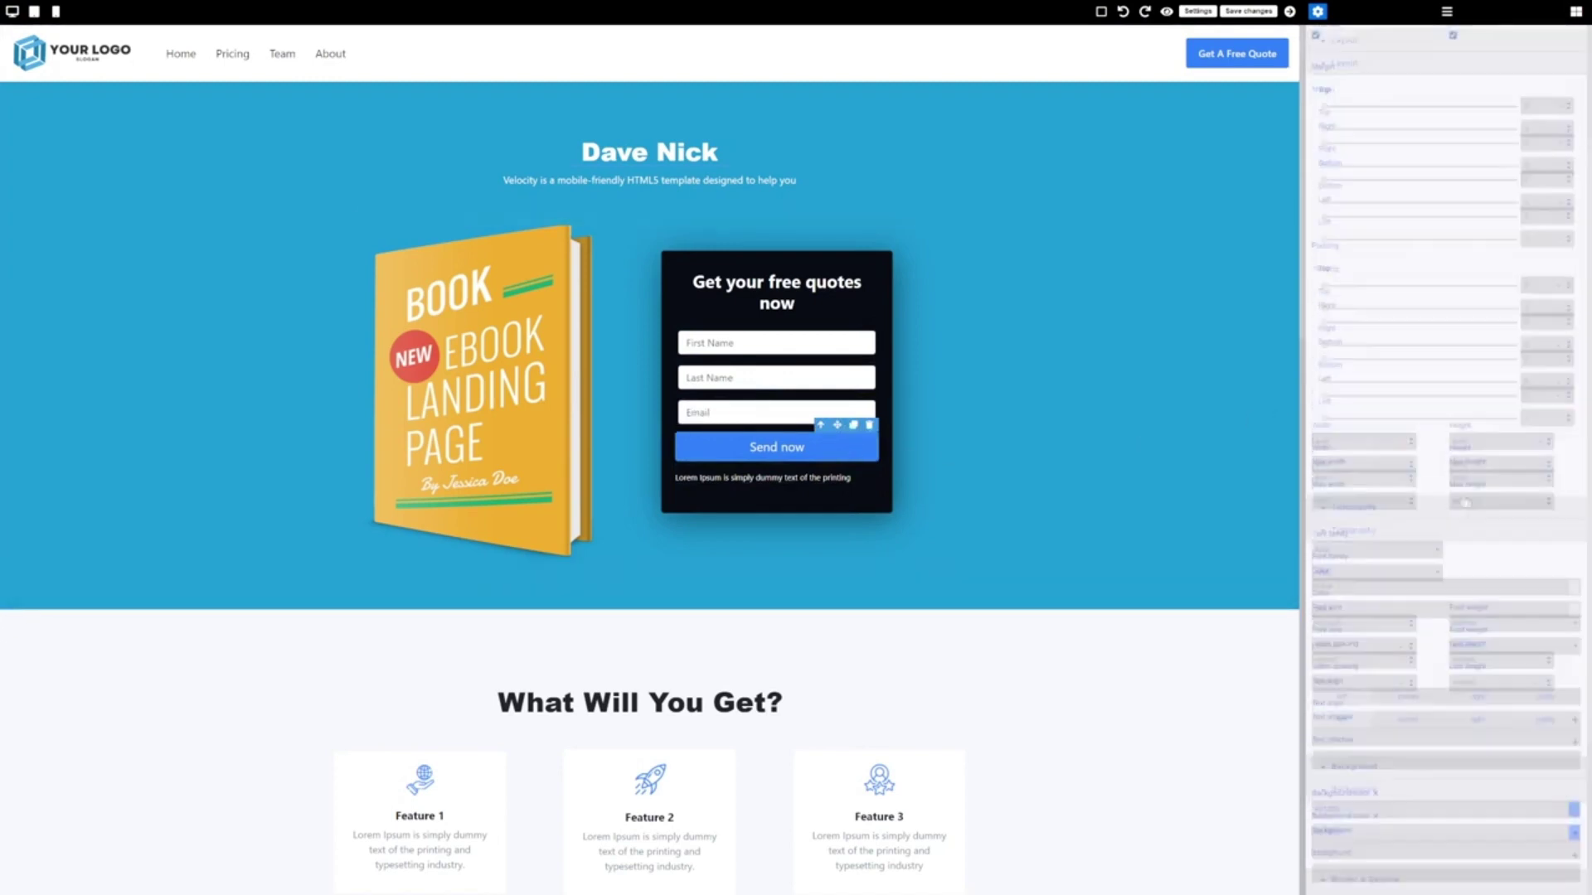
pyautogui.scroll(3, 1464, 503)
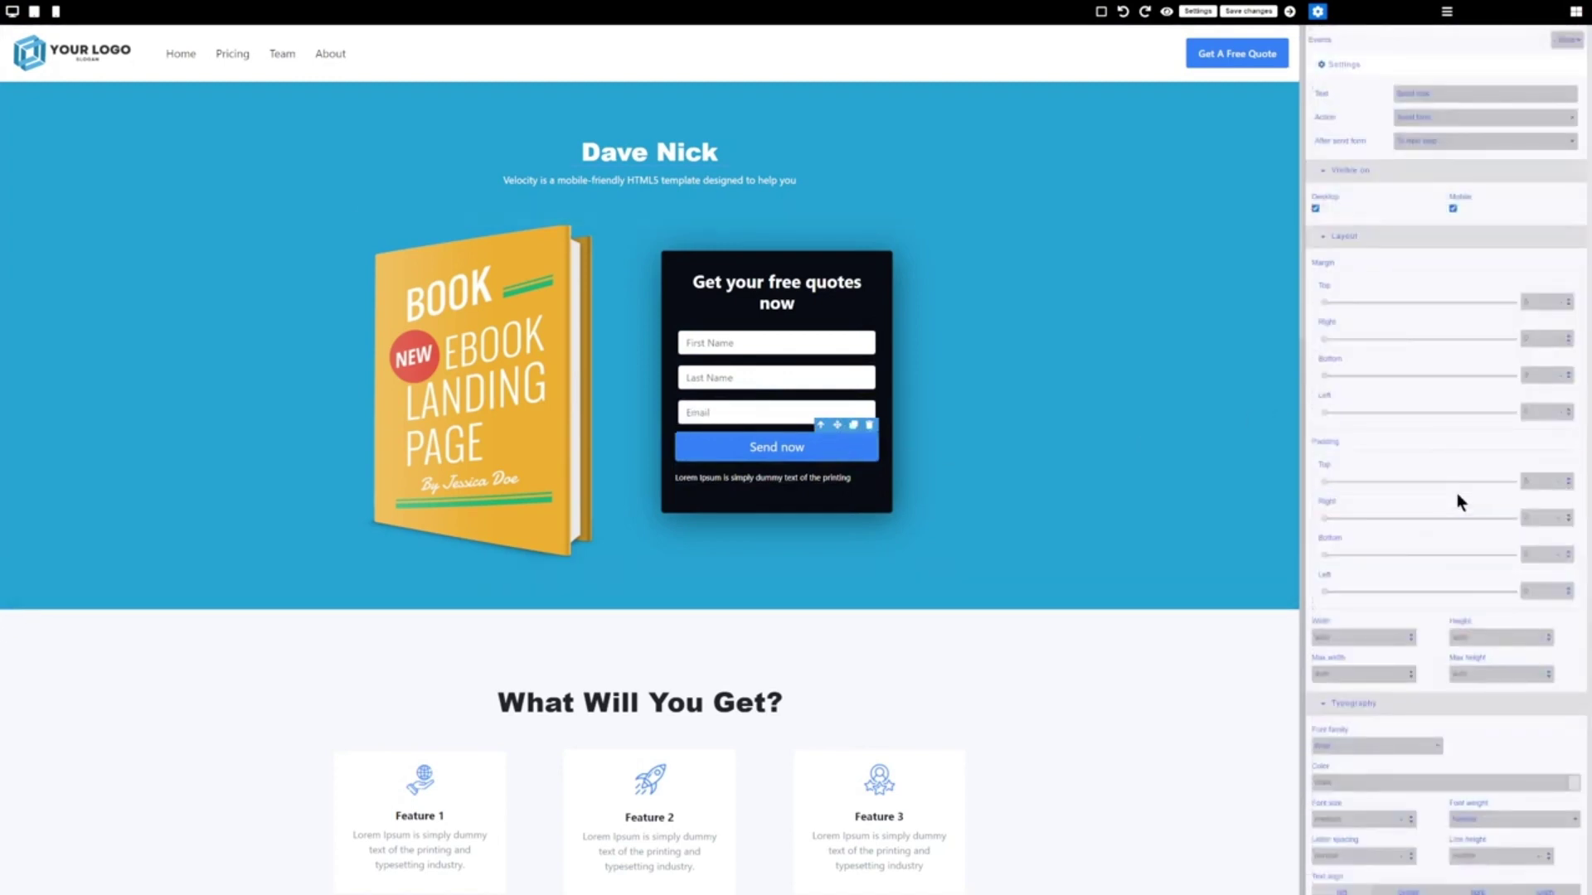
pyautogui.click(1436, 140)
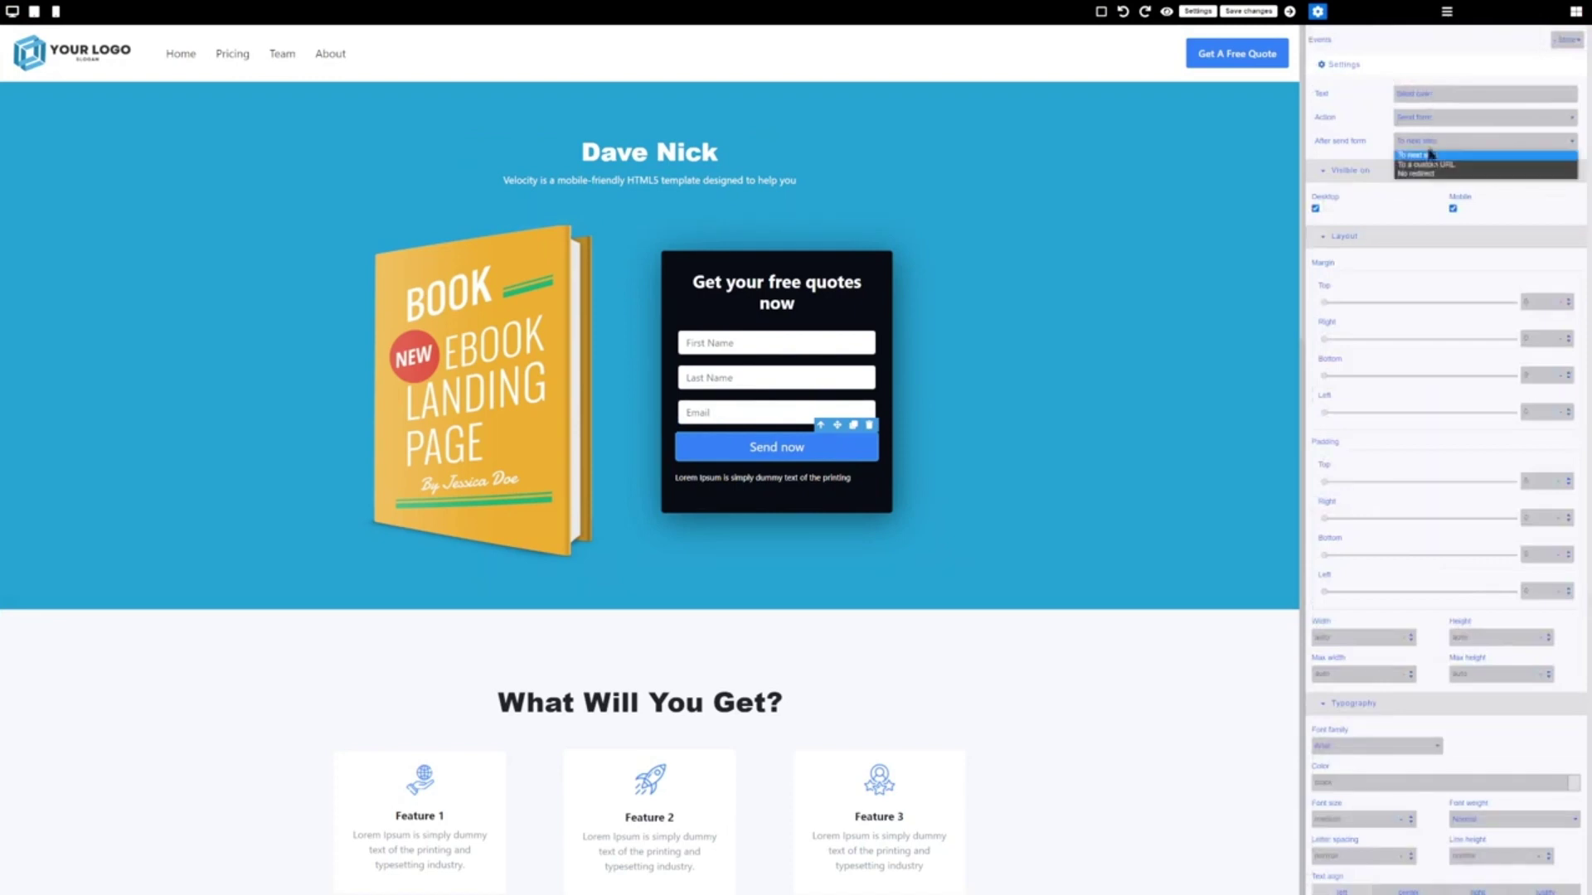
pyautogui.click(1436, 165)
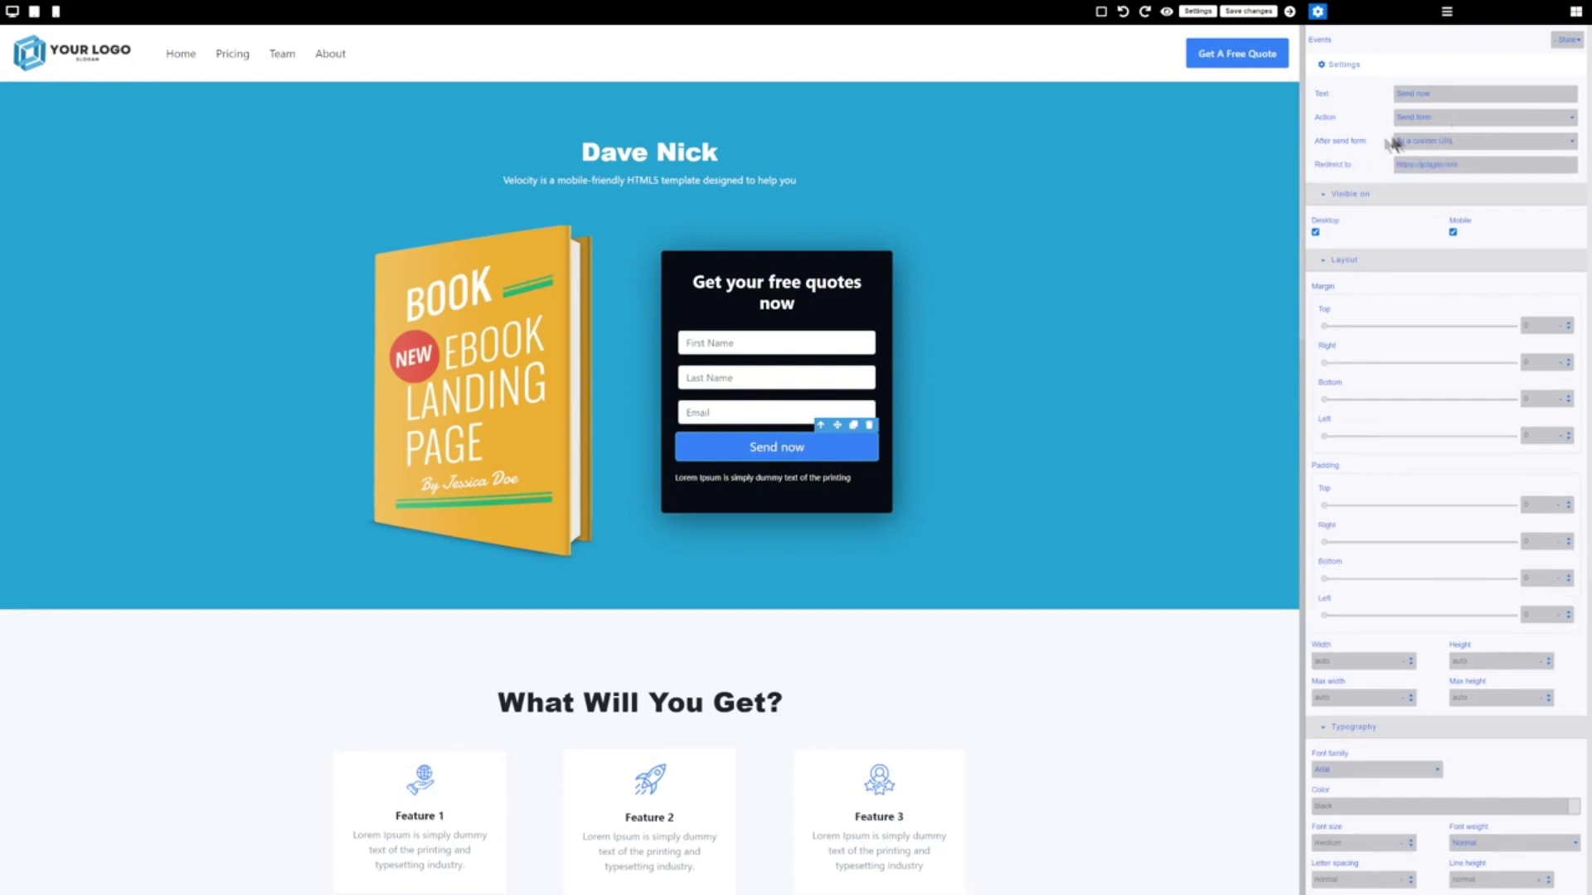
pyautogui.click(1257, 153)
pyautogui.click(1246, 12)
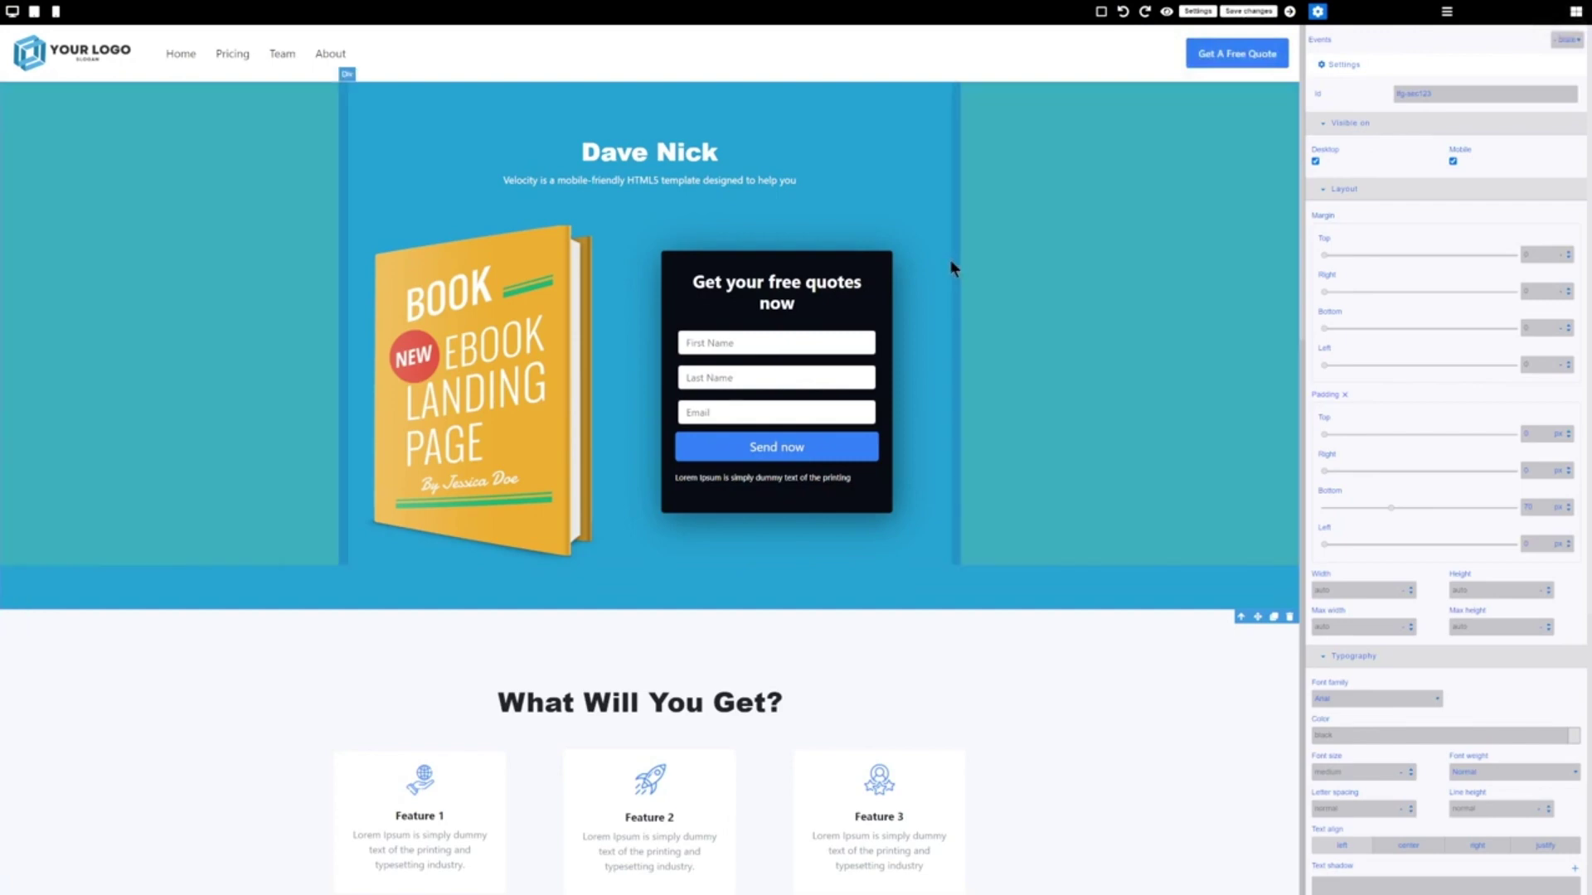
# Delete the book image from the hero and open the blocks library
pyautogui.scroll(-3, 937, 424)
pyautogui.scroll(3, 937, 424)
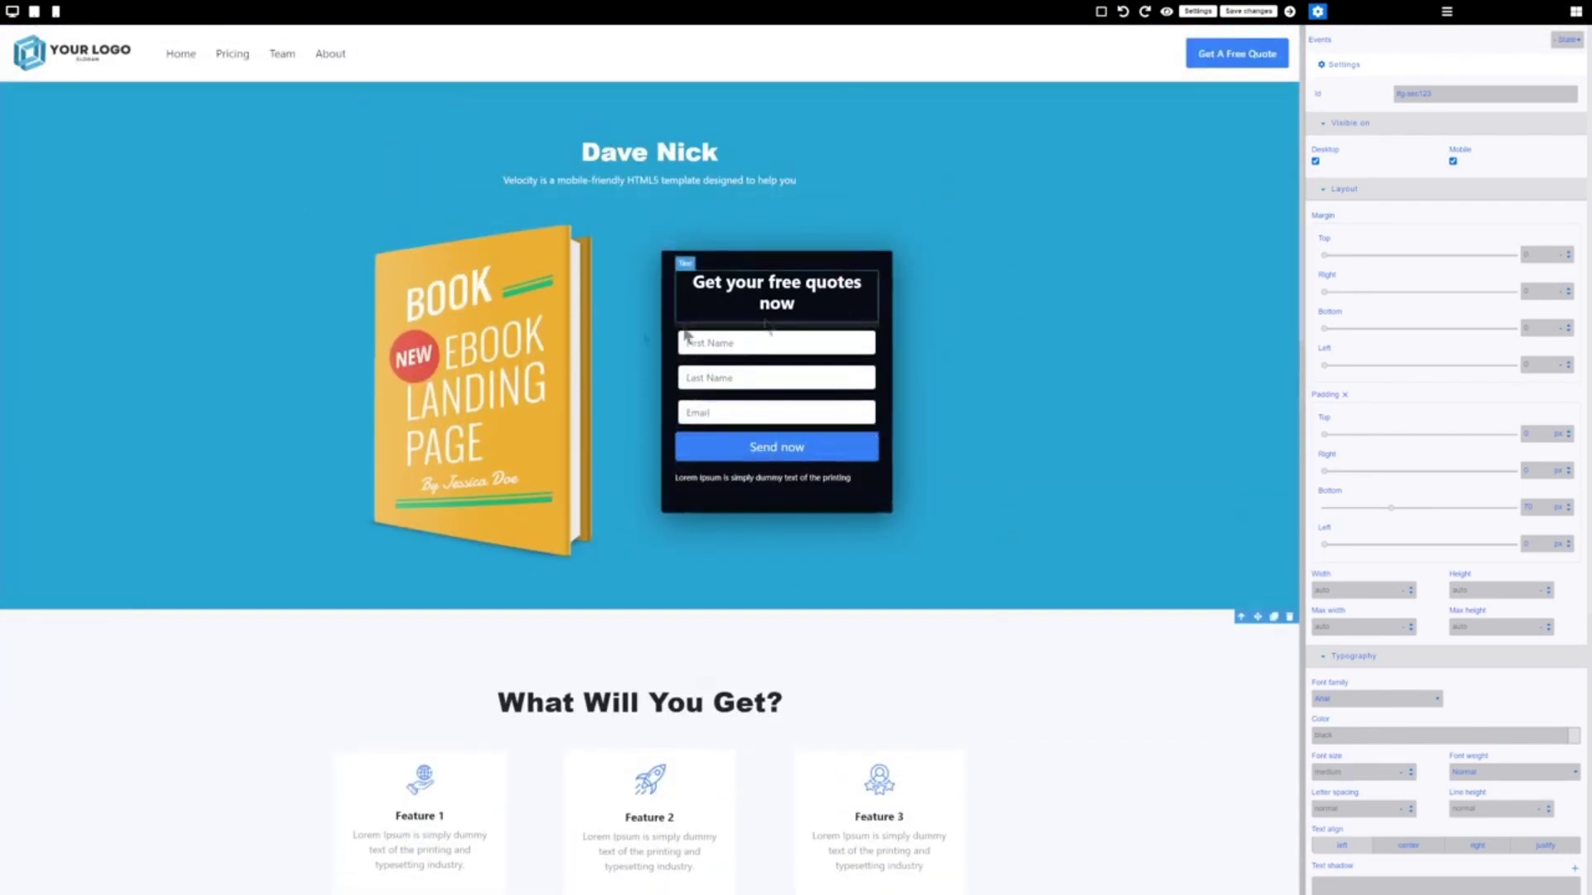
pyautogui.click(460, 381)
pyautogui.press('Delete')
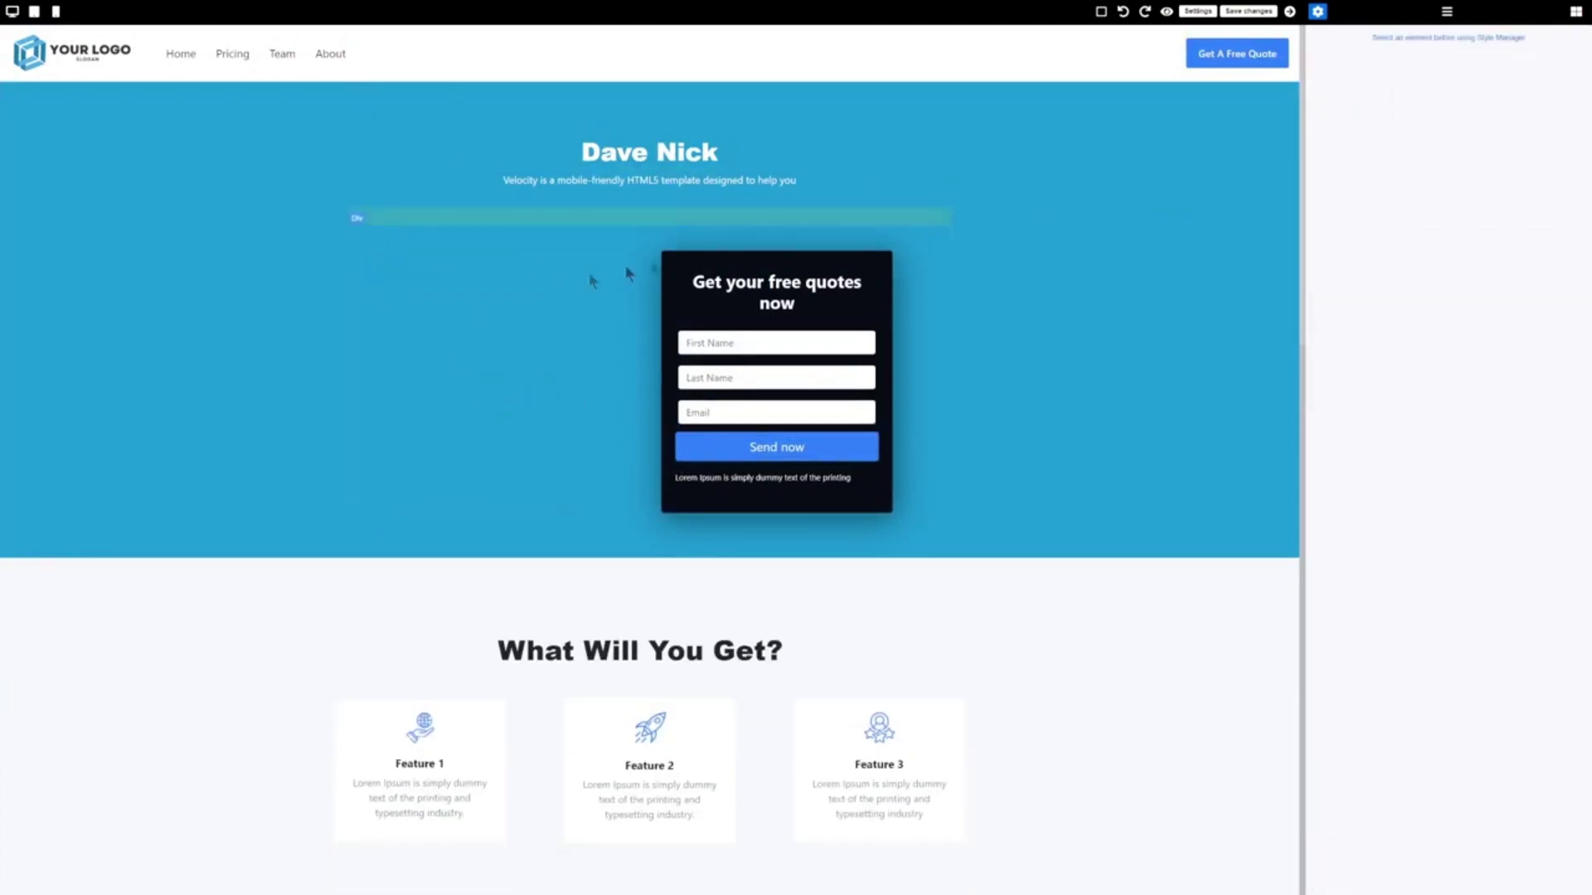
pyautogui.click(1575, 12)
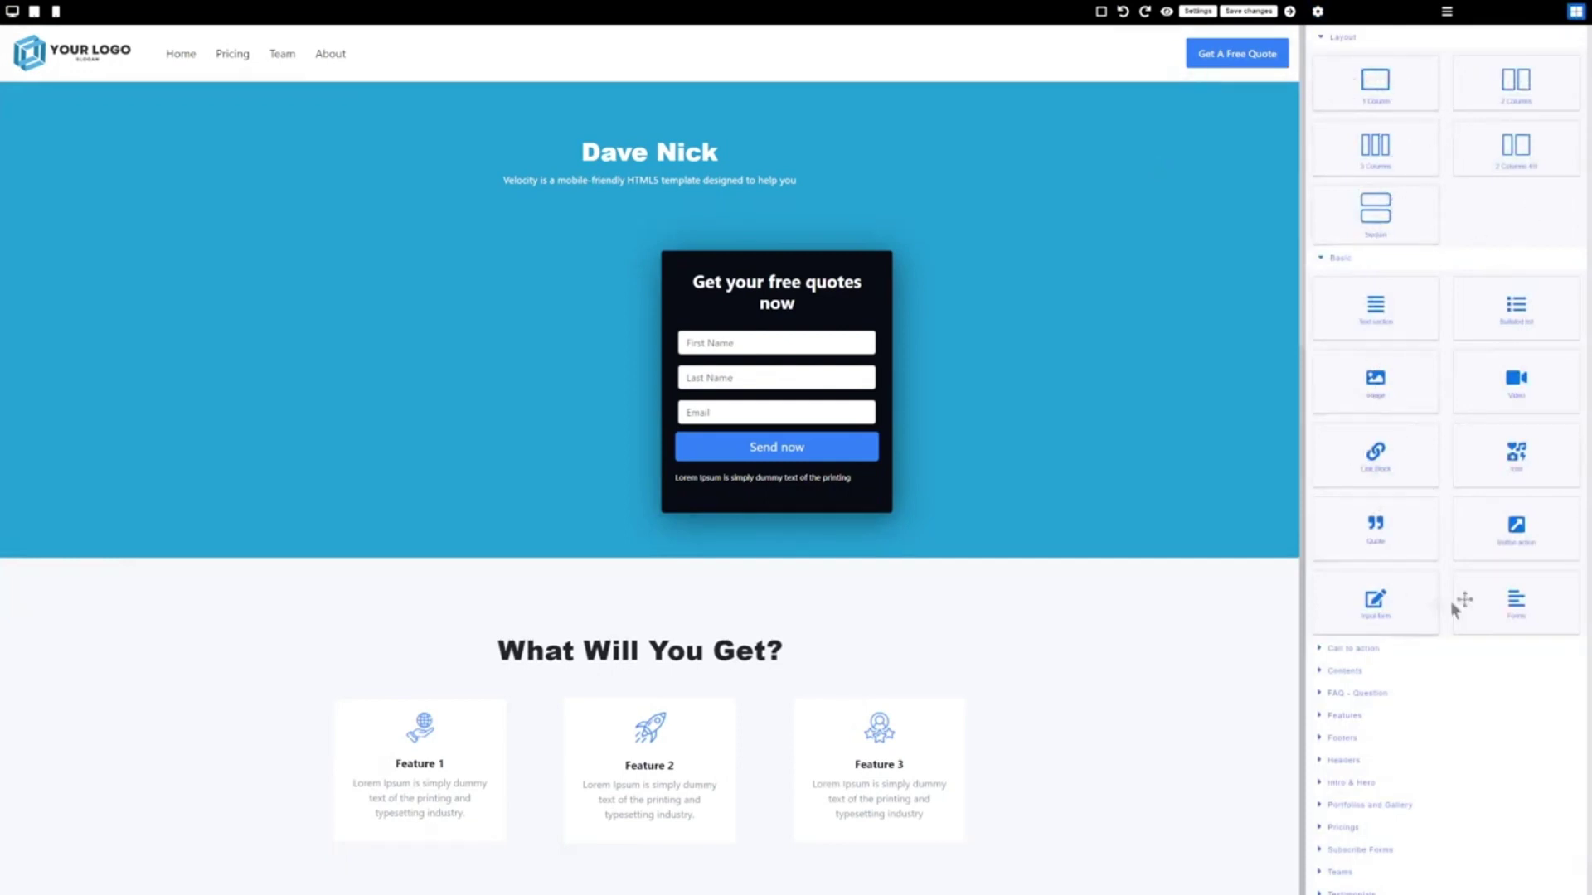
pyautogui.moveTo(1507, 401); pyautogui.dragTo(489, 395)
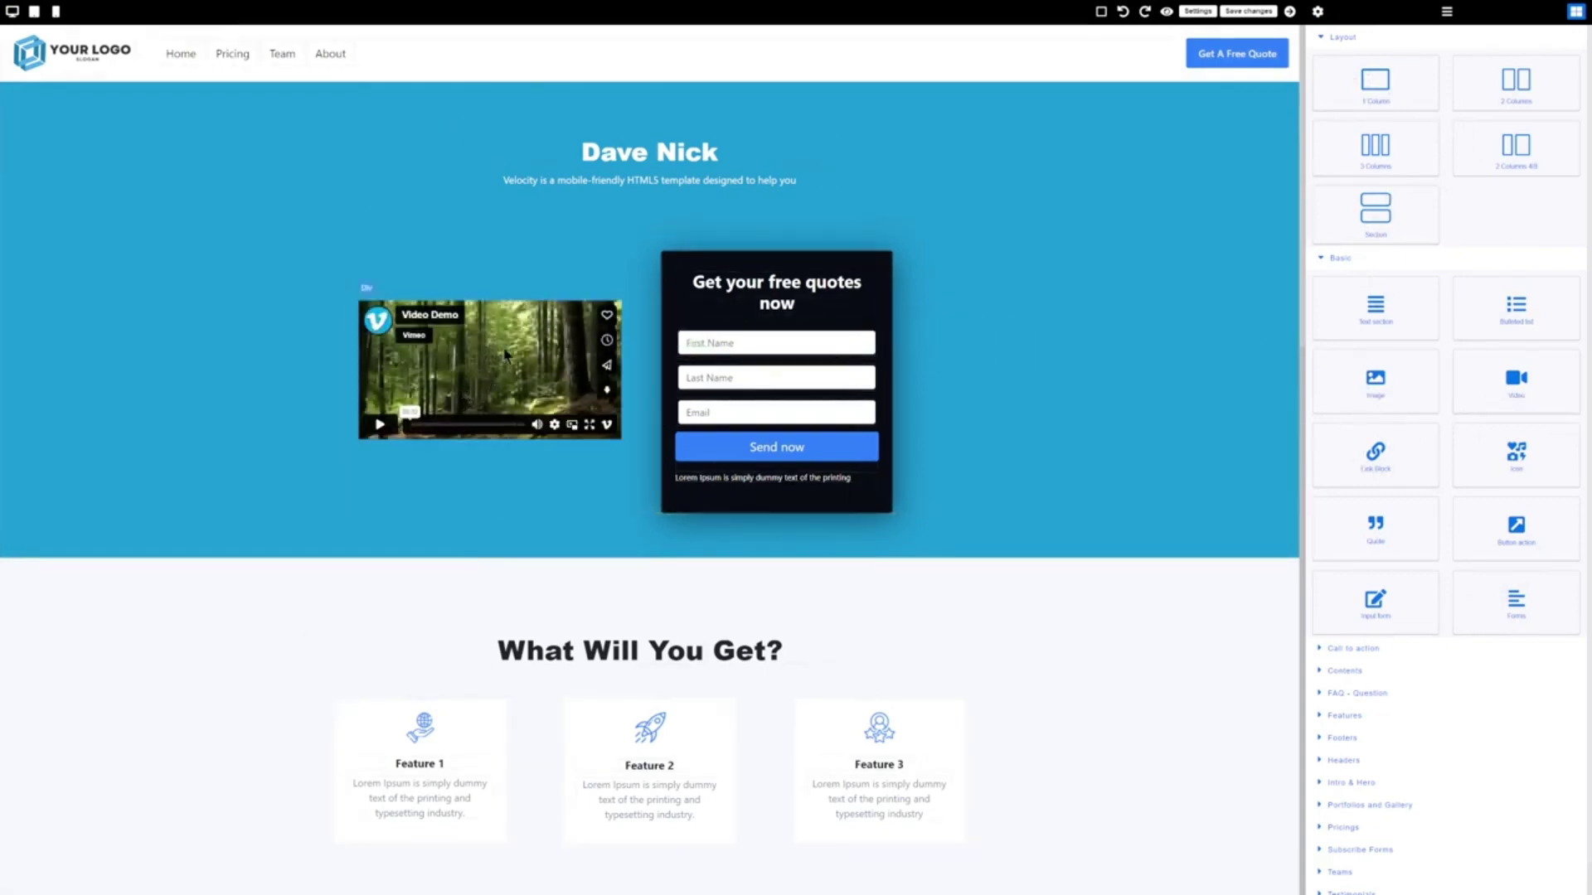
pyautogui.click(493, 360)
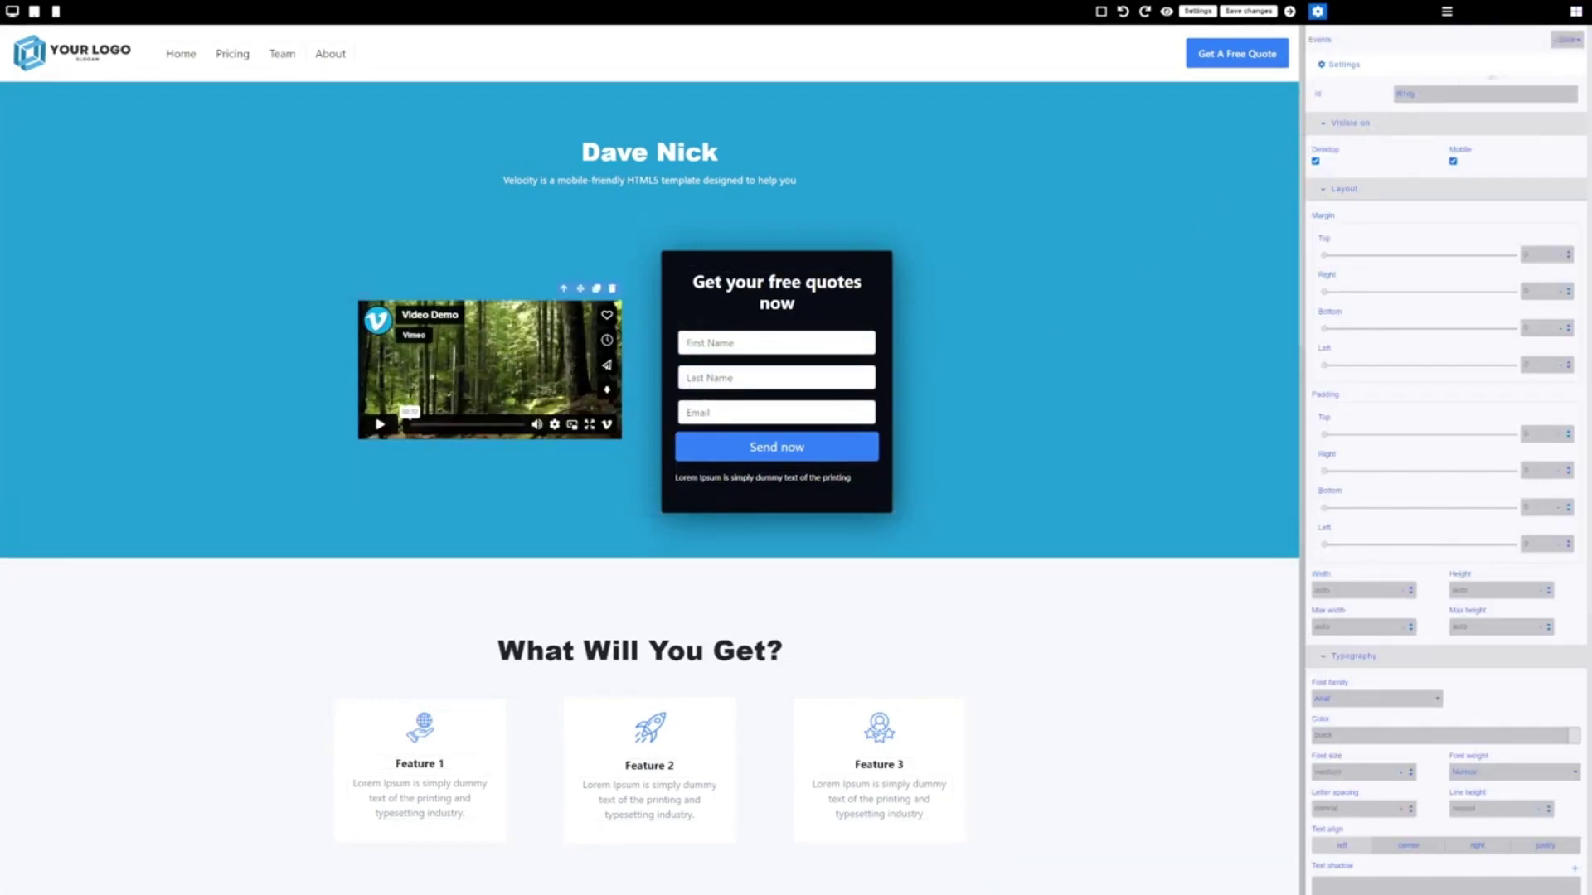
pyautogui.press('Delete')
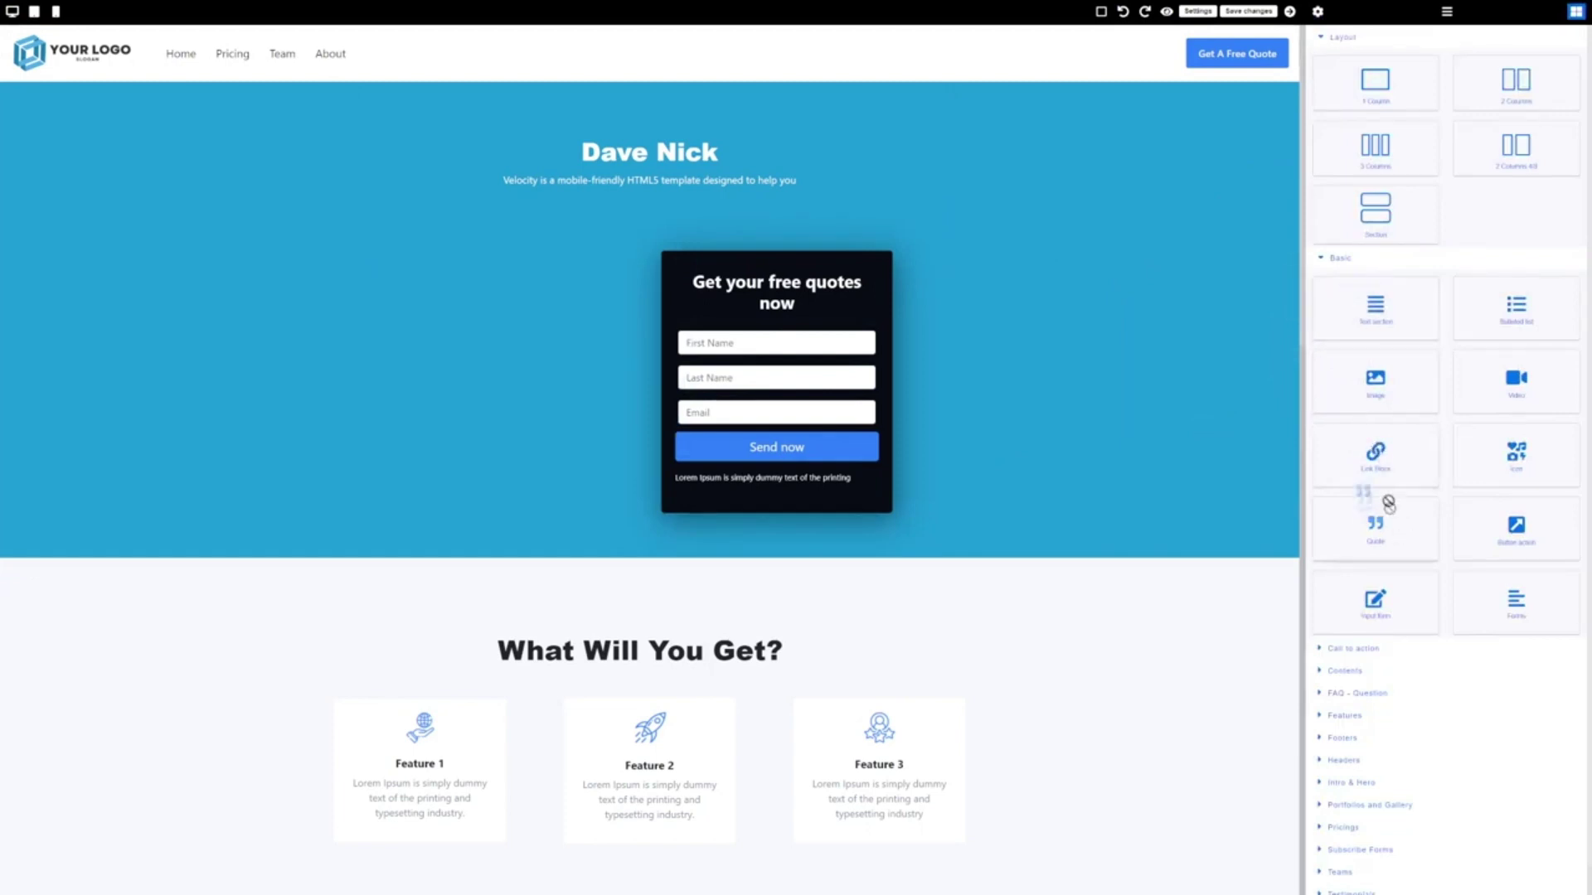
# Browse the Contents, Intro, Call to action and Basic block categories, then save the page
pyautogui.click(1360, 669)
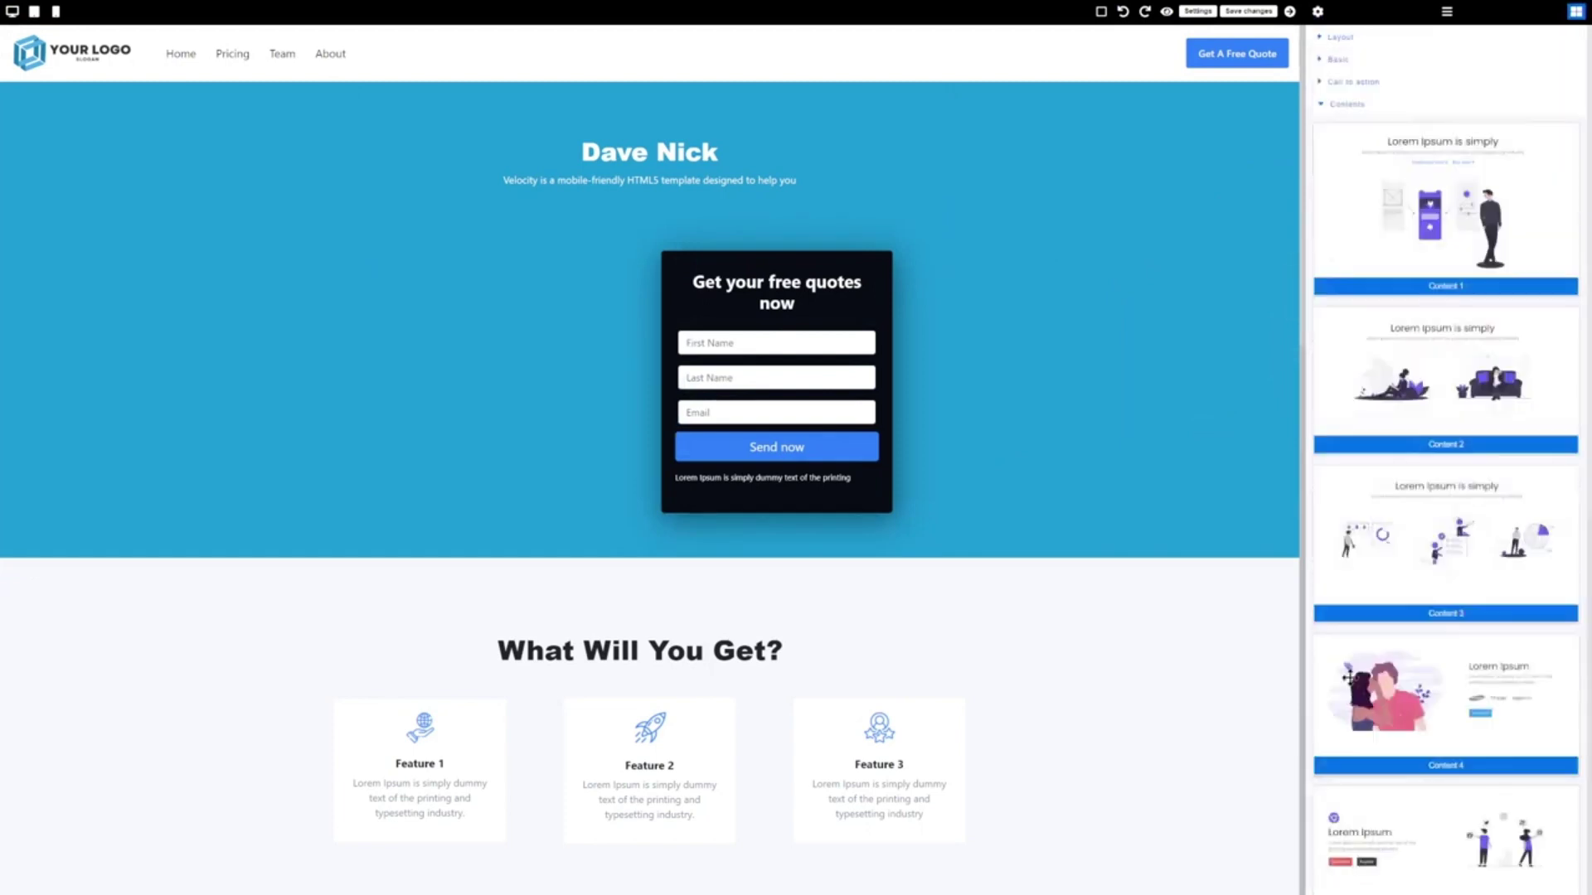
pyautogui.scroll(-5, 1431, 332)
pyautogui.scroll(-1, 1430, 333)
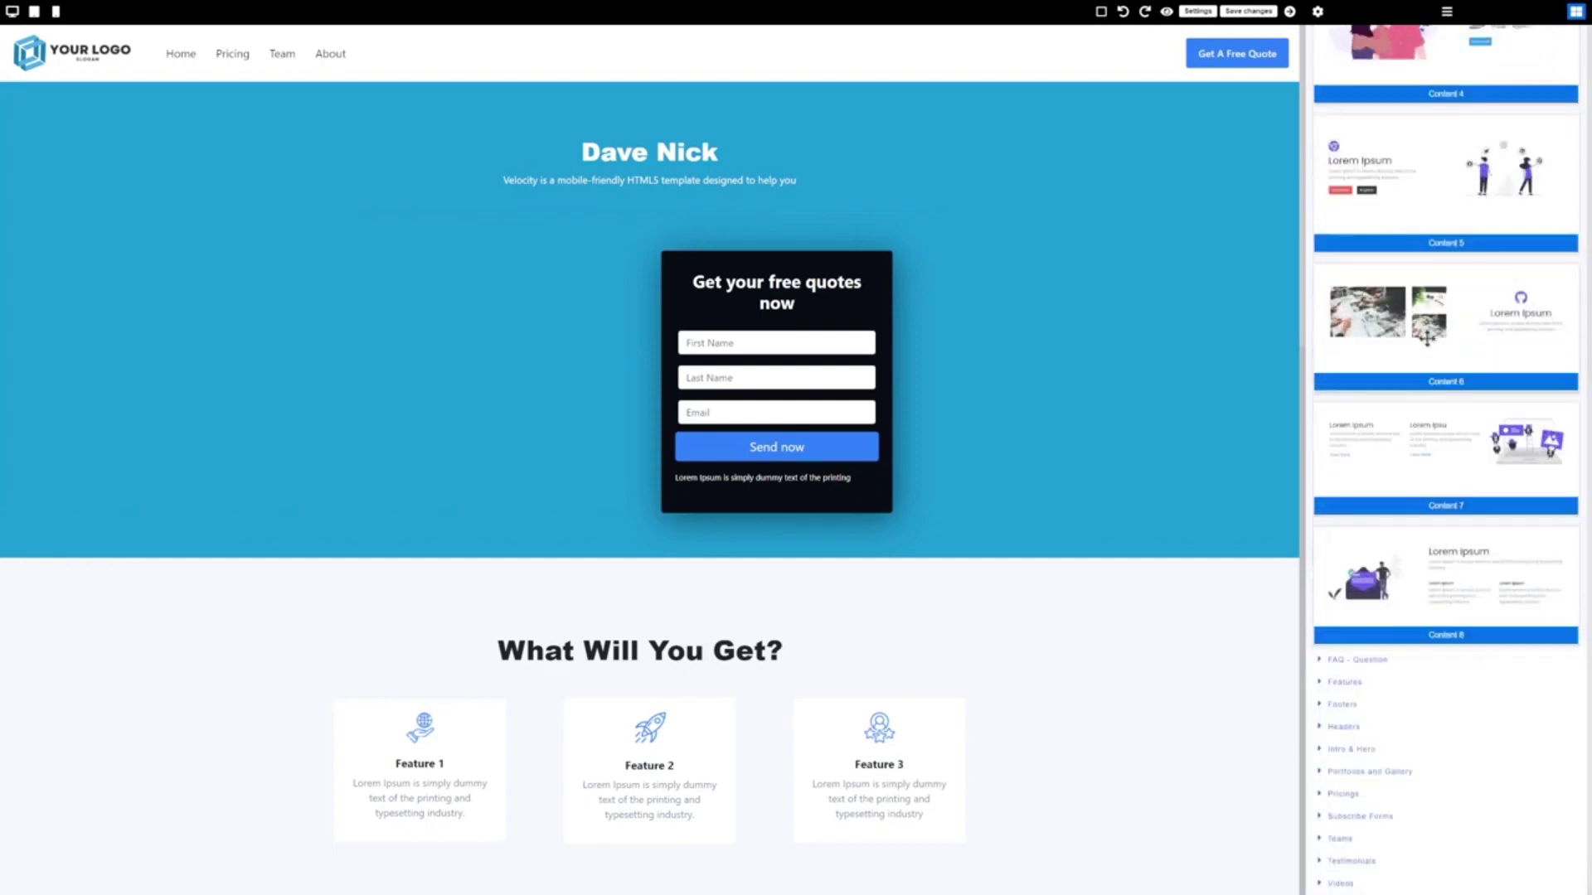
pyautogui.click(1352, 753)
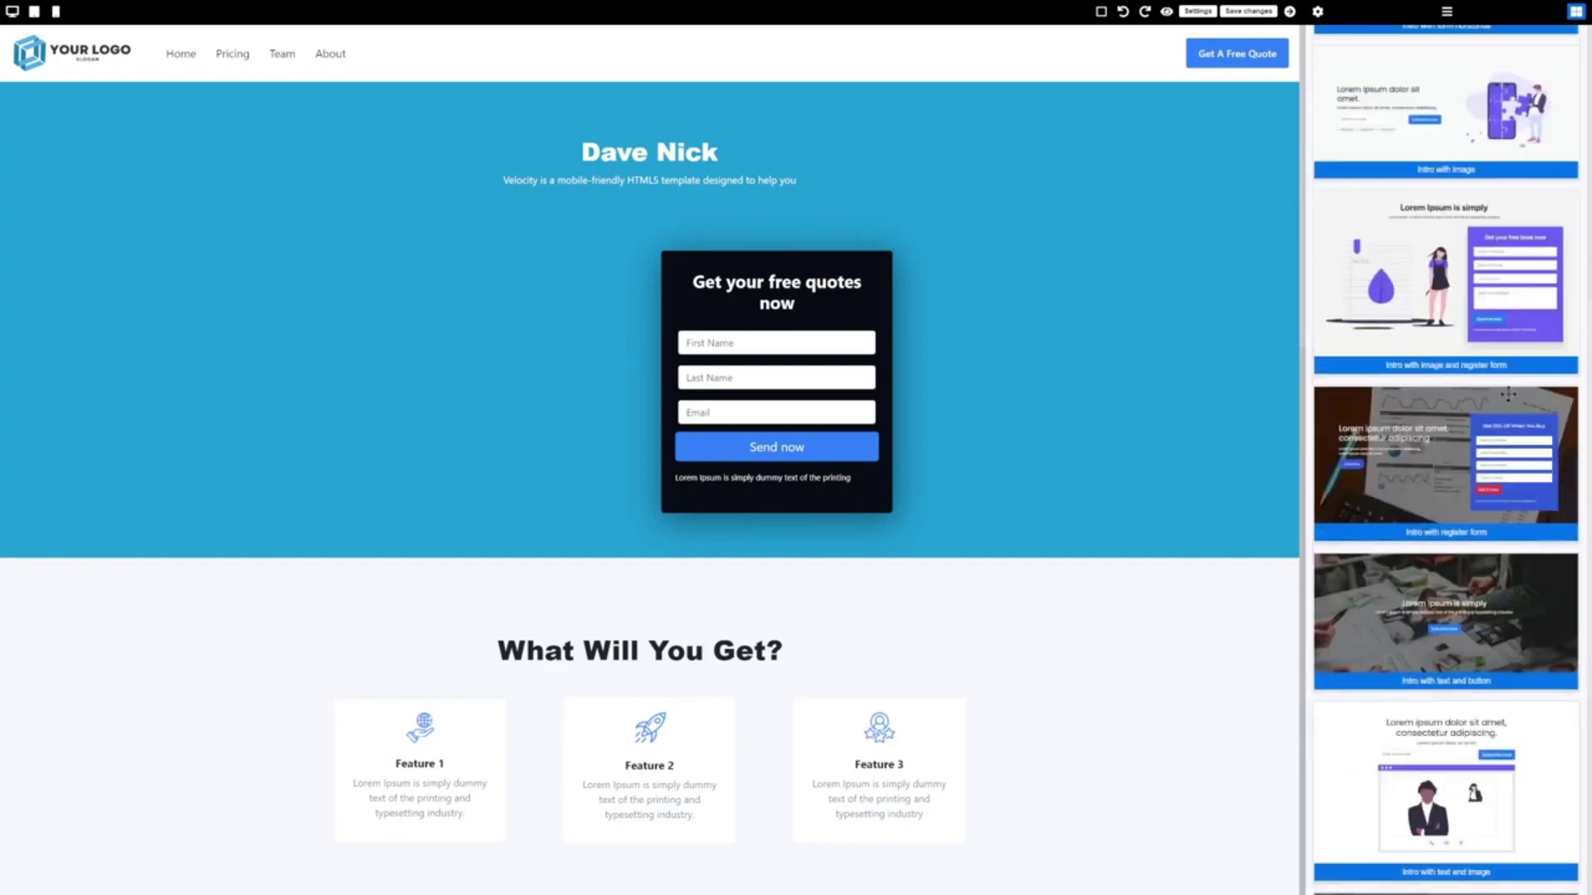
pyautogui.scroll(3, 1507, 393)
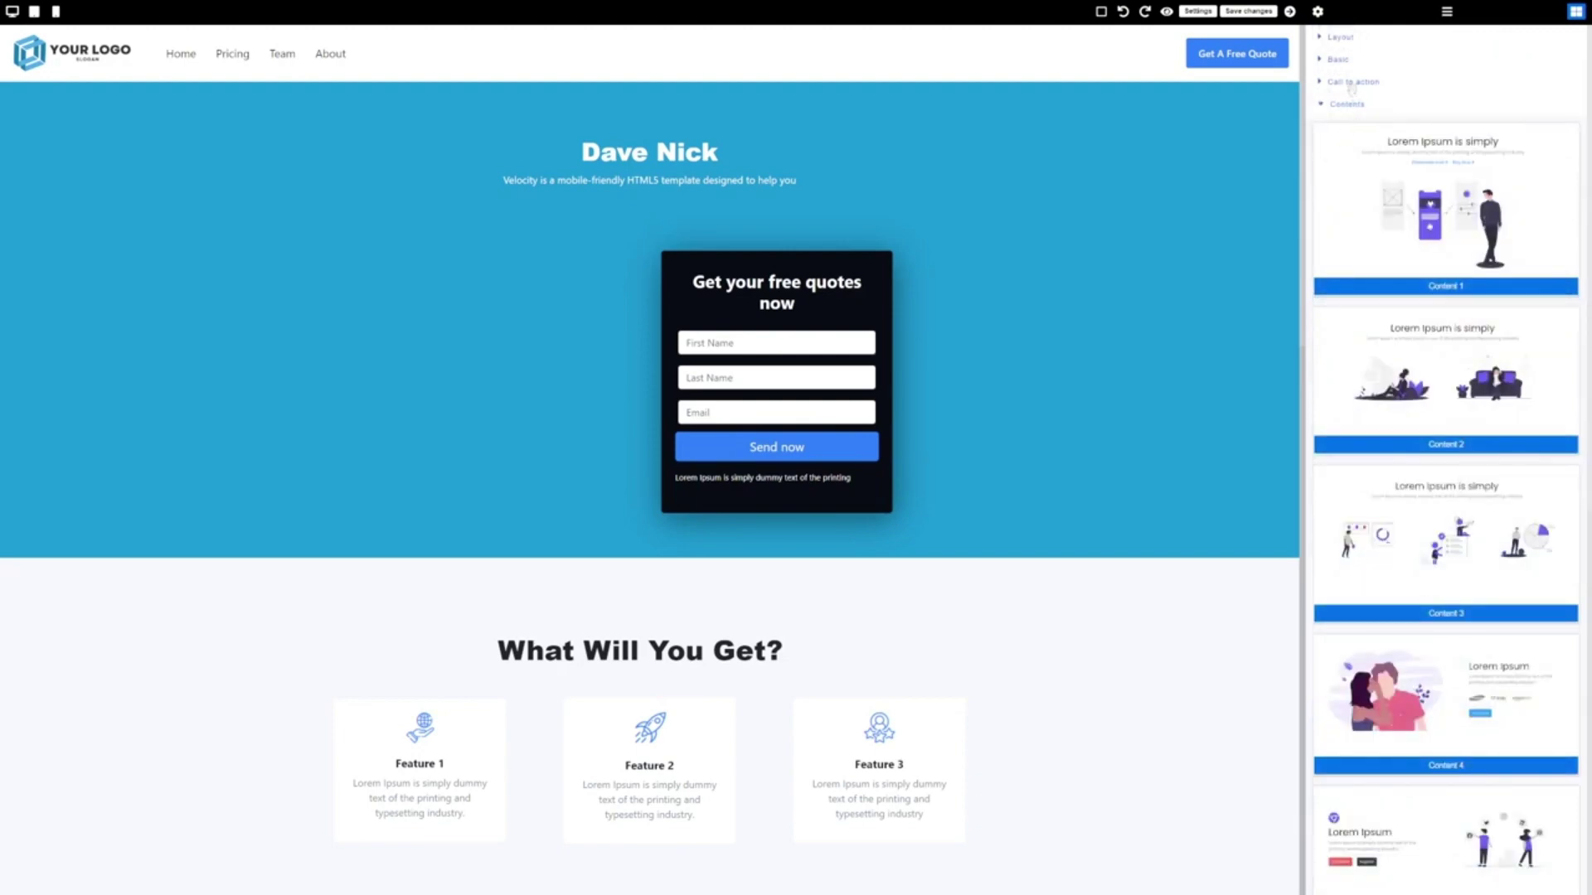
pyautogui.click(1352, 83)
pyautogui.click(1333, 59)
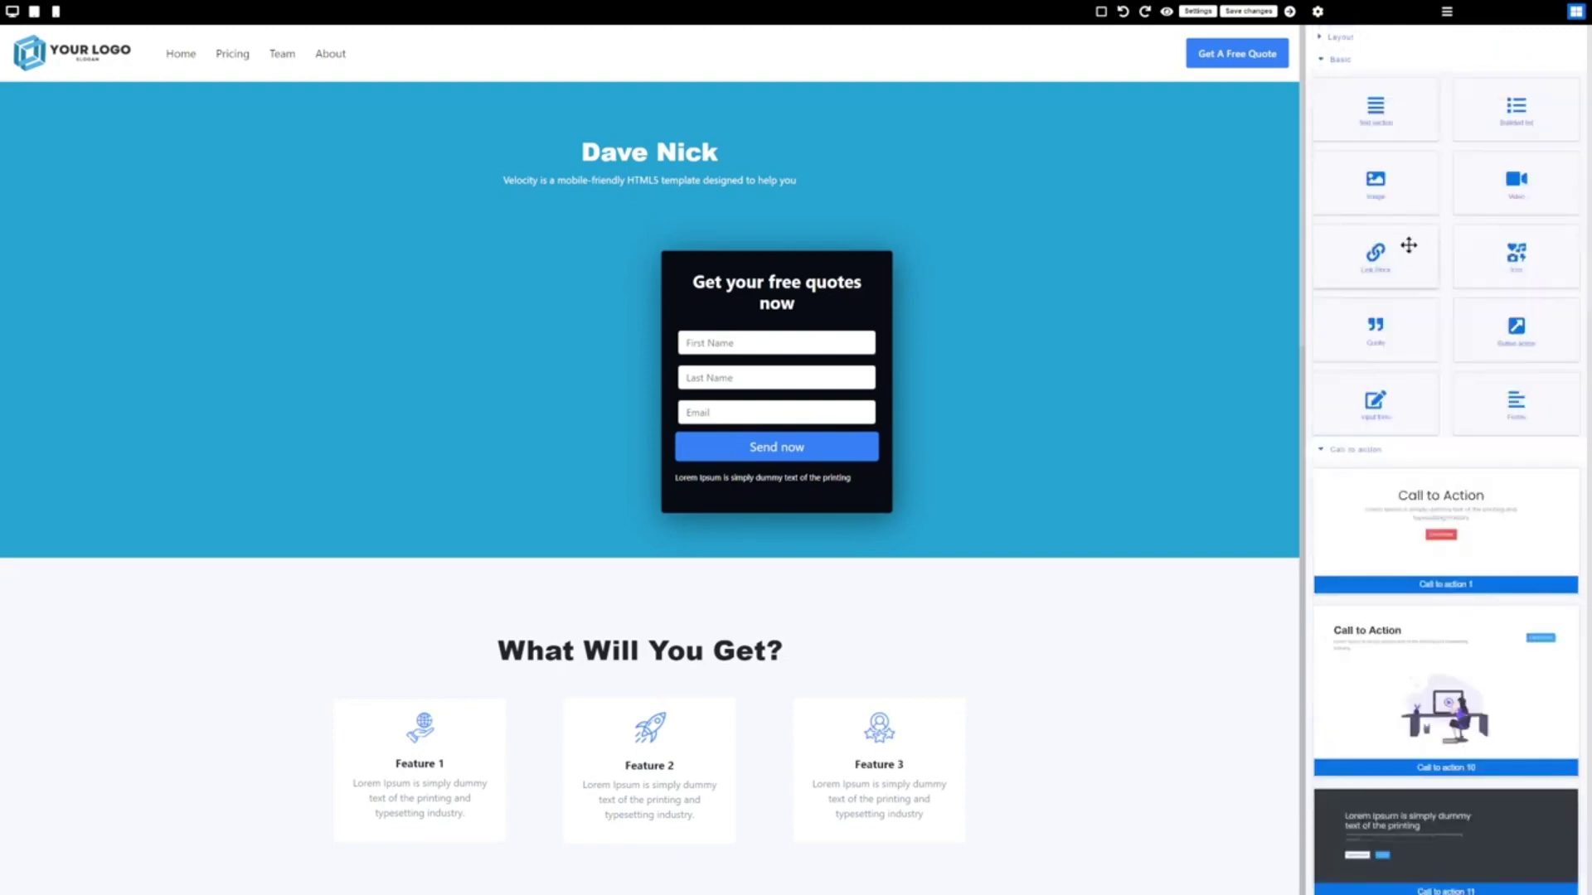
pyautogui.scroll(-20, 984, 451)
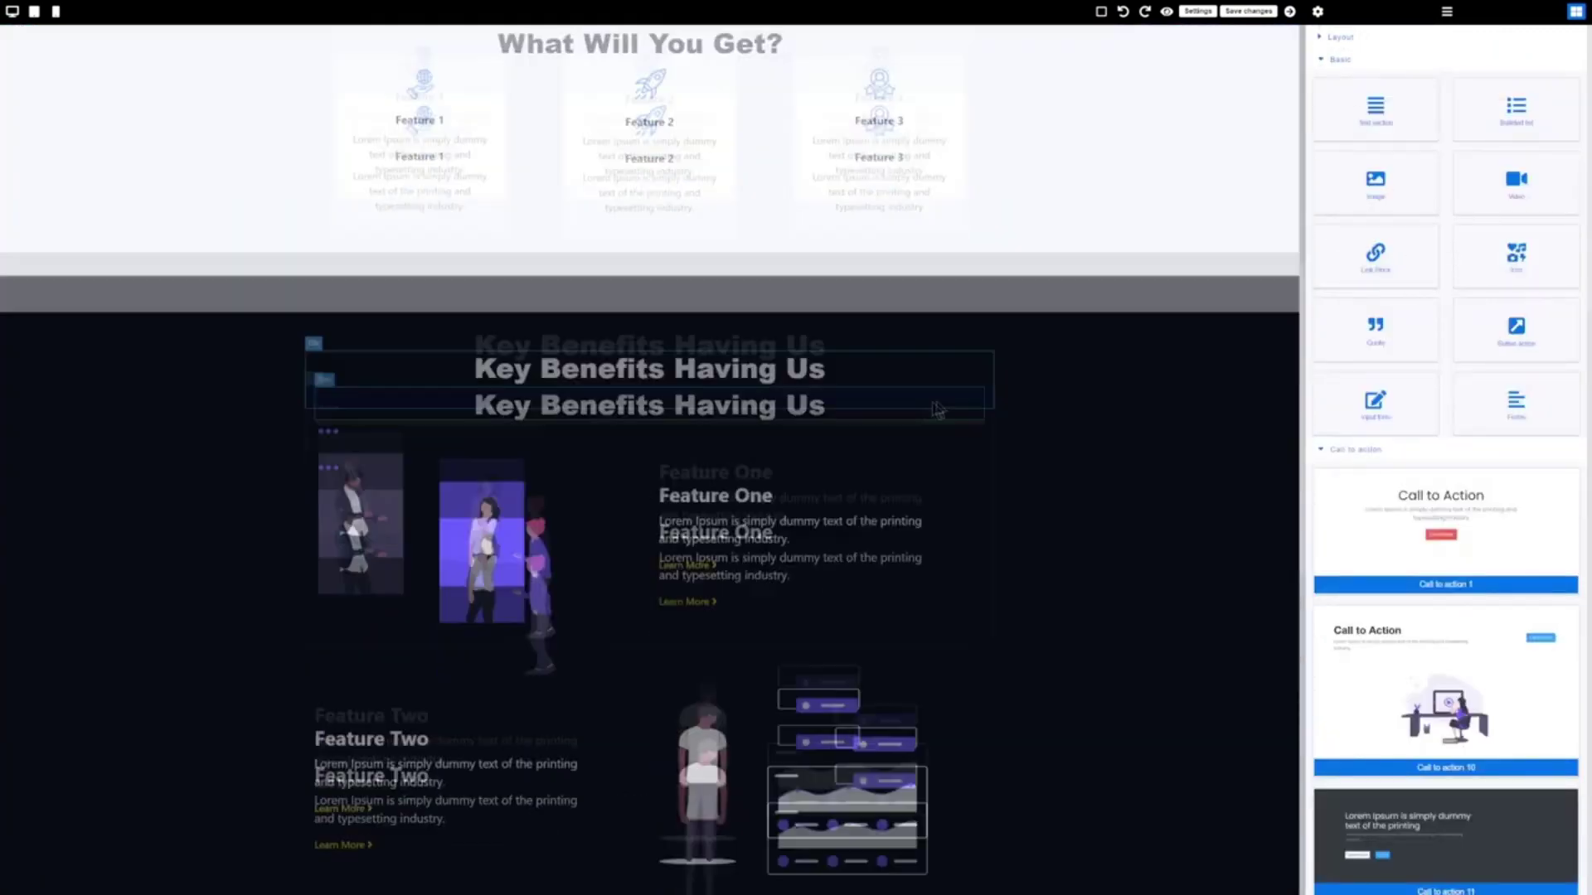
pyautogui.scroll(6, 840, 432)
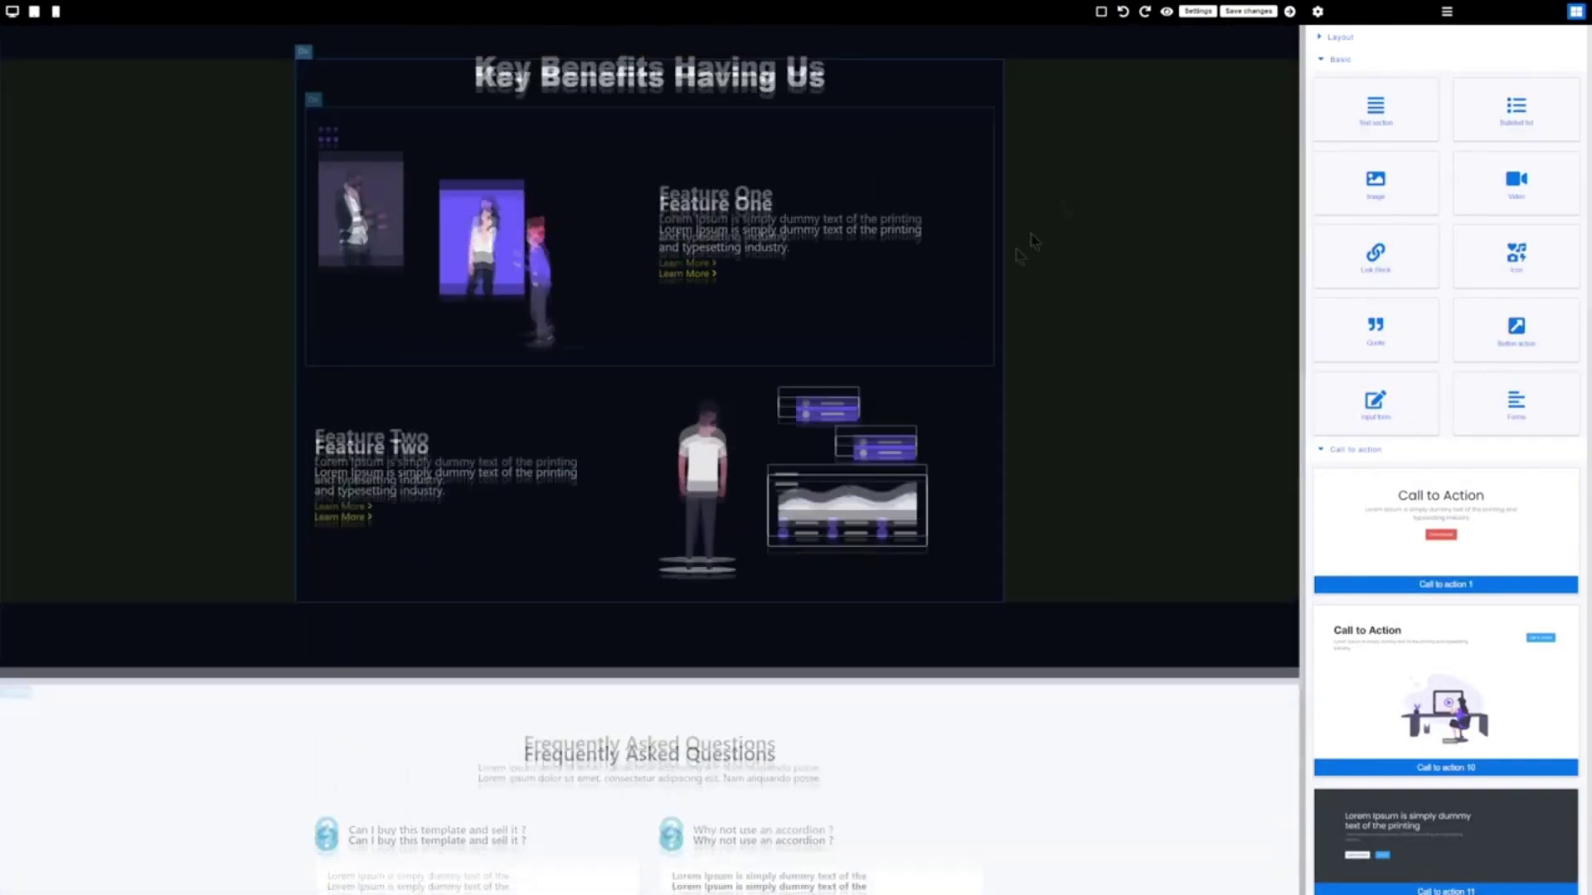
pyautogui.click(1248, 12)
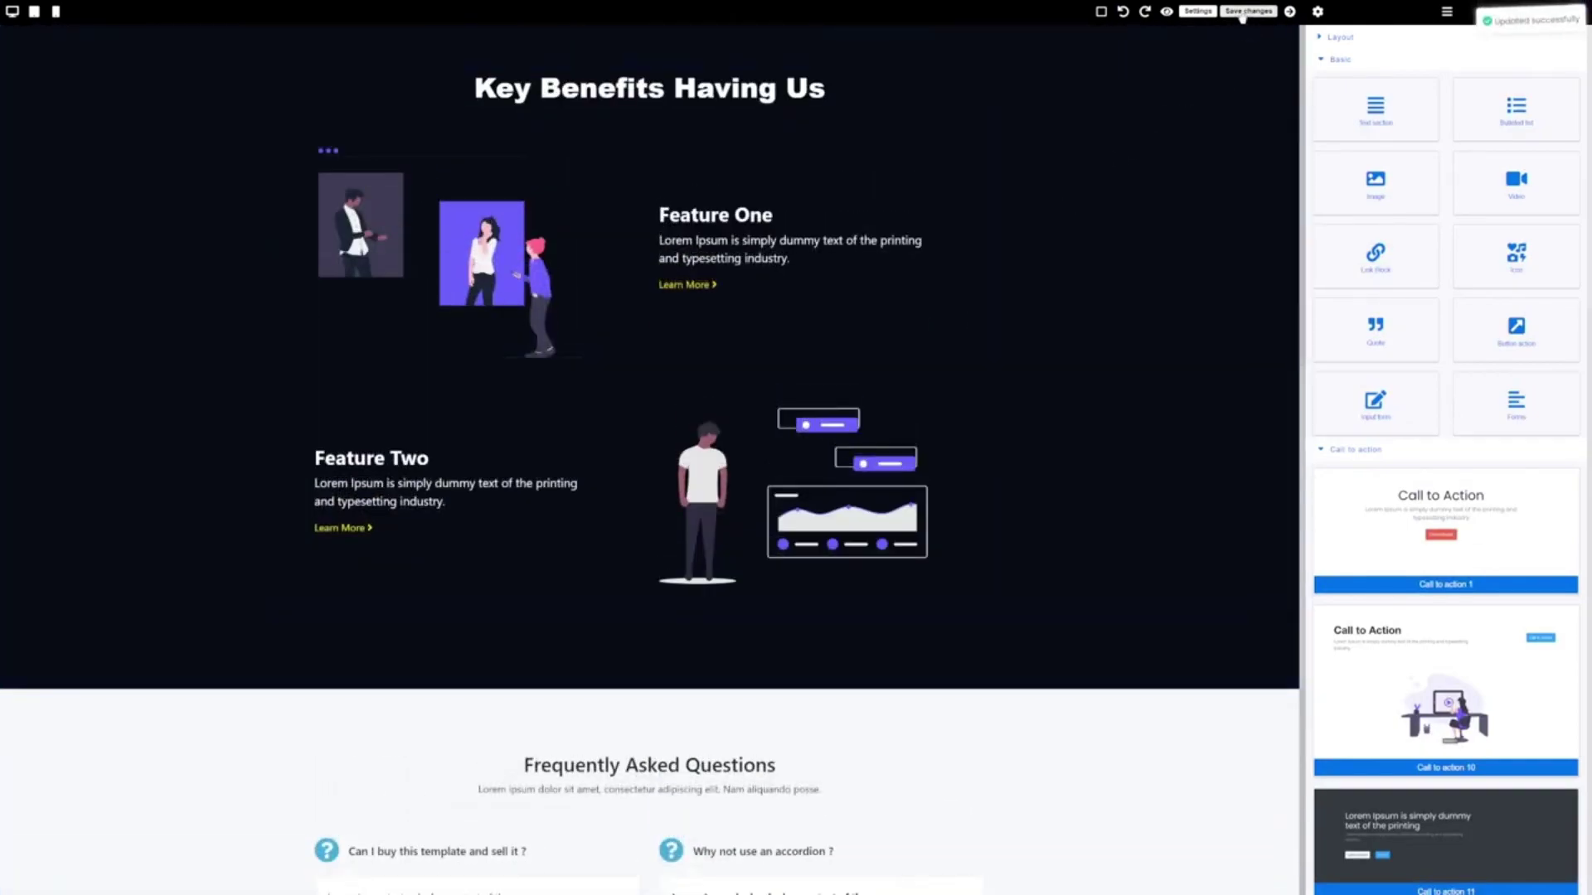
# Preview the squeeze page at full width, then exit and view Clickera's Early access PROMO pricing
pyautogui.click(1167, 11)
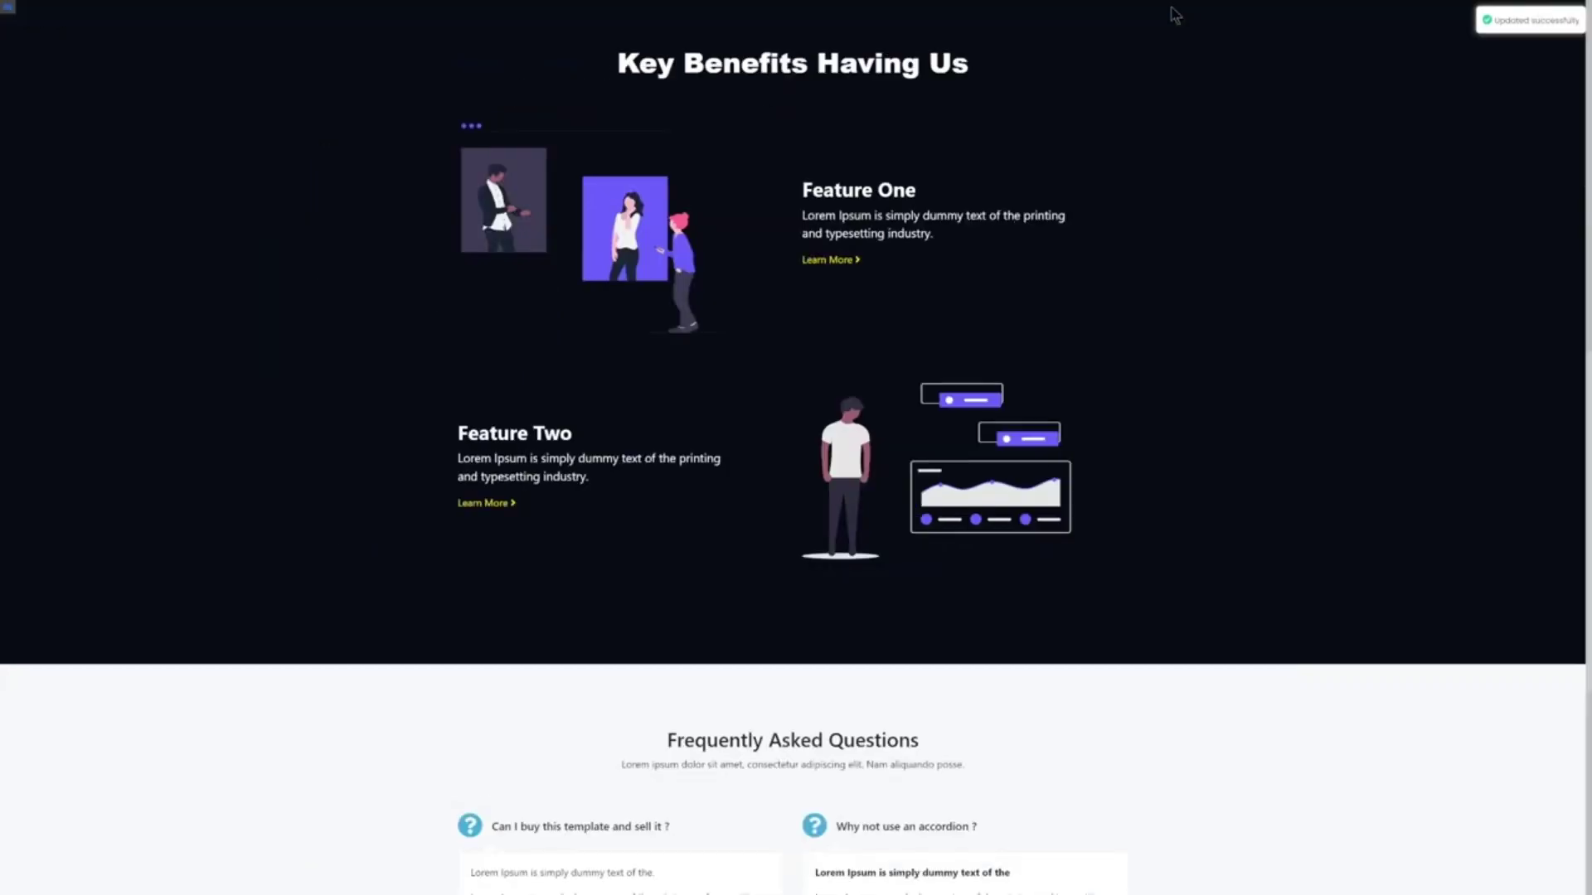
pyautogui.scroll(4, 998, 291)
pyautogui.scroll(5, 795, 448)
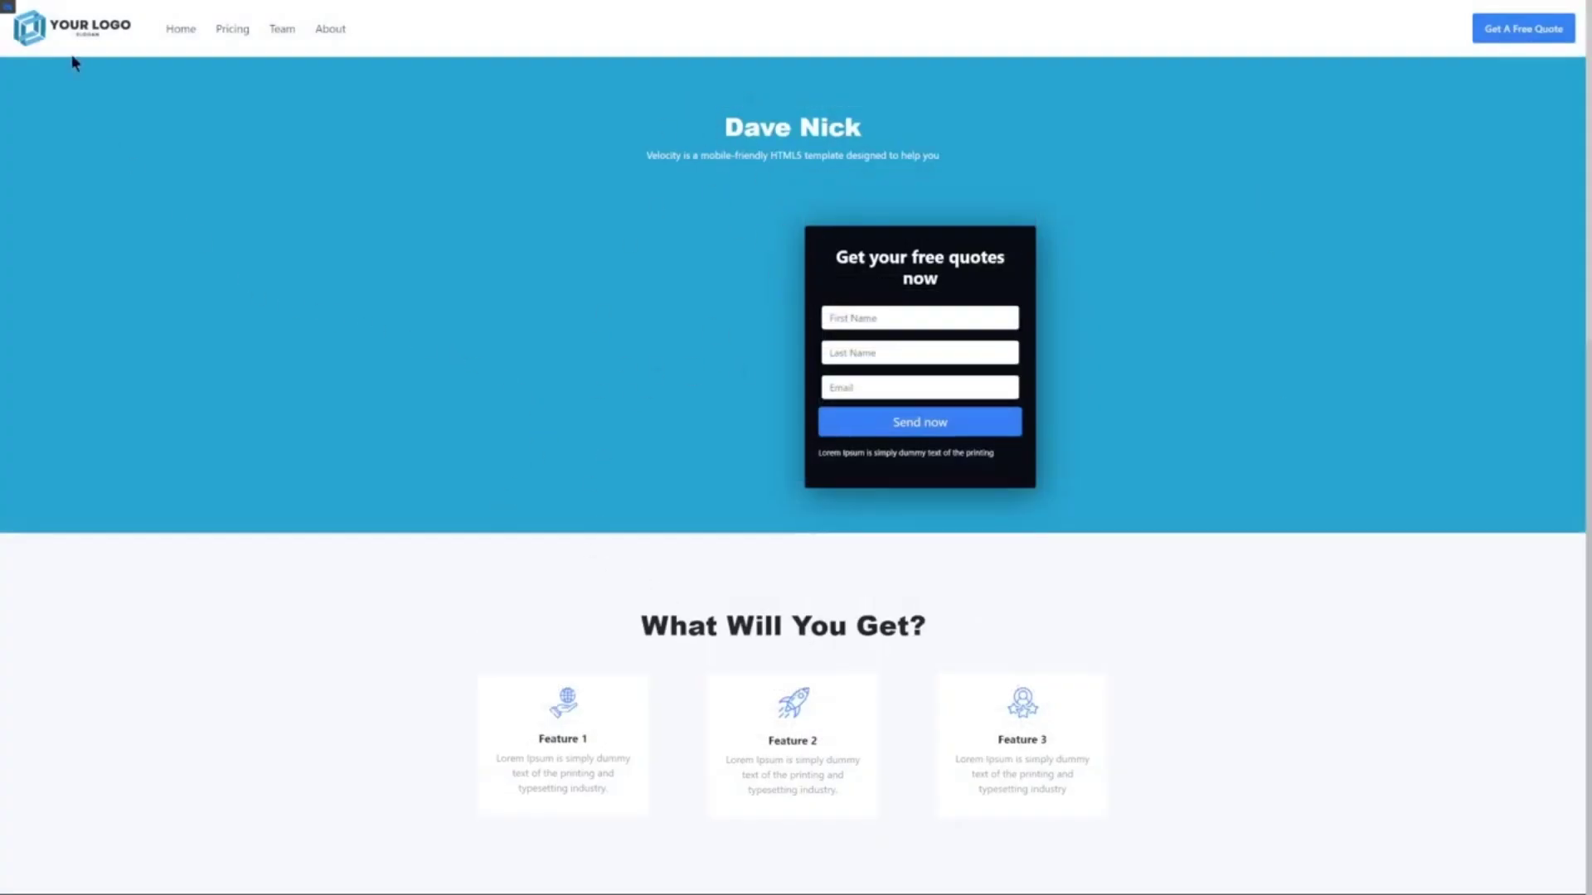
pyautogui.click(7, 8)
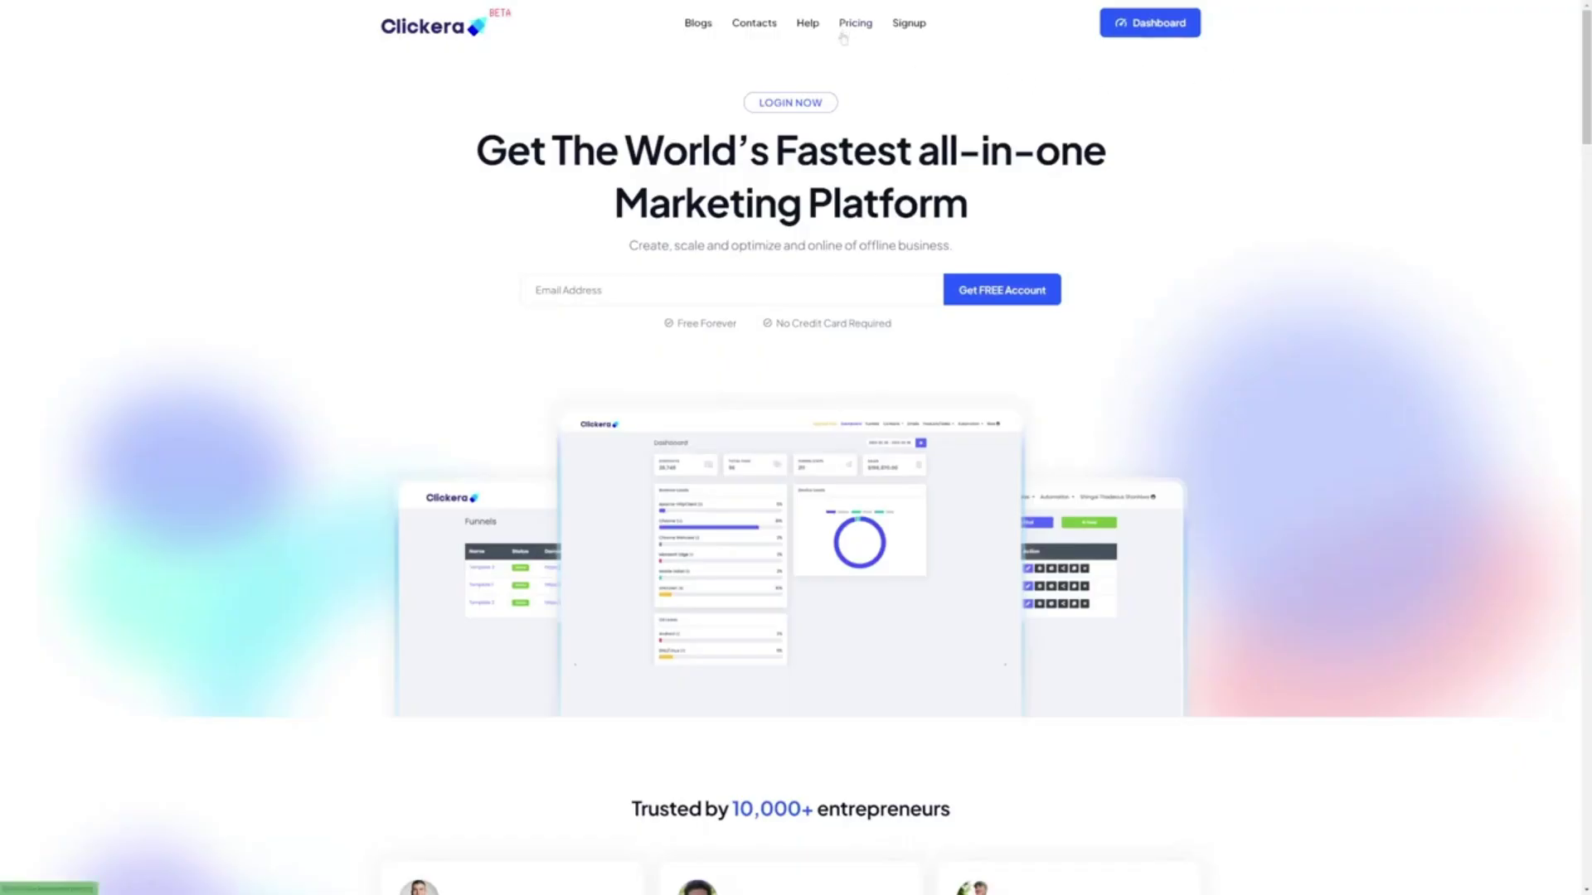
pyautogui.click(843, 35)
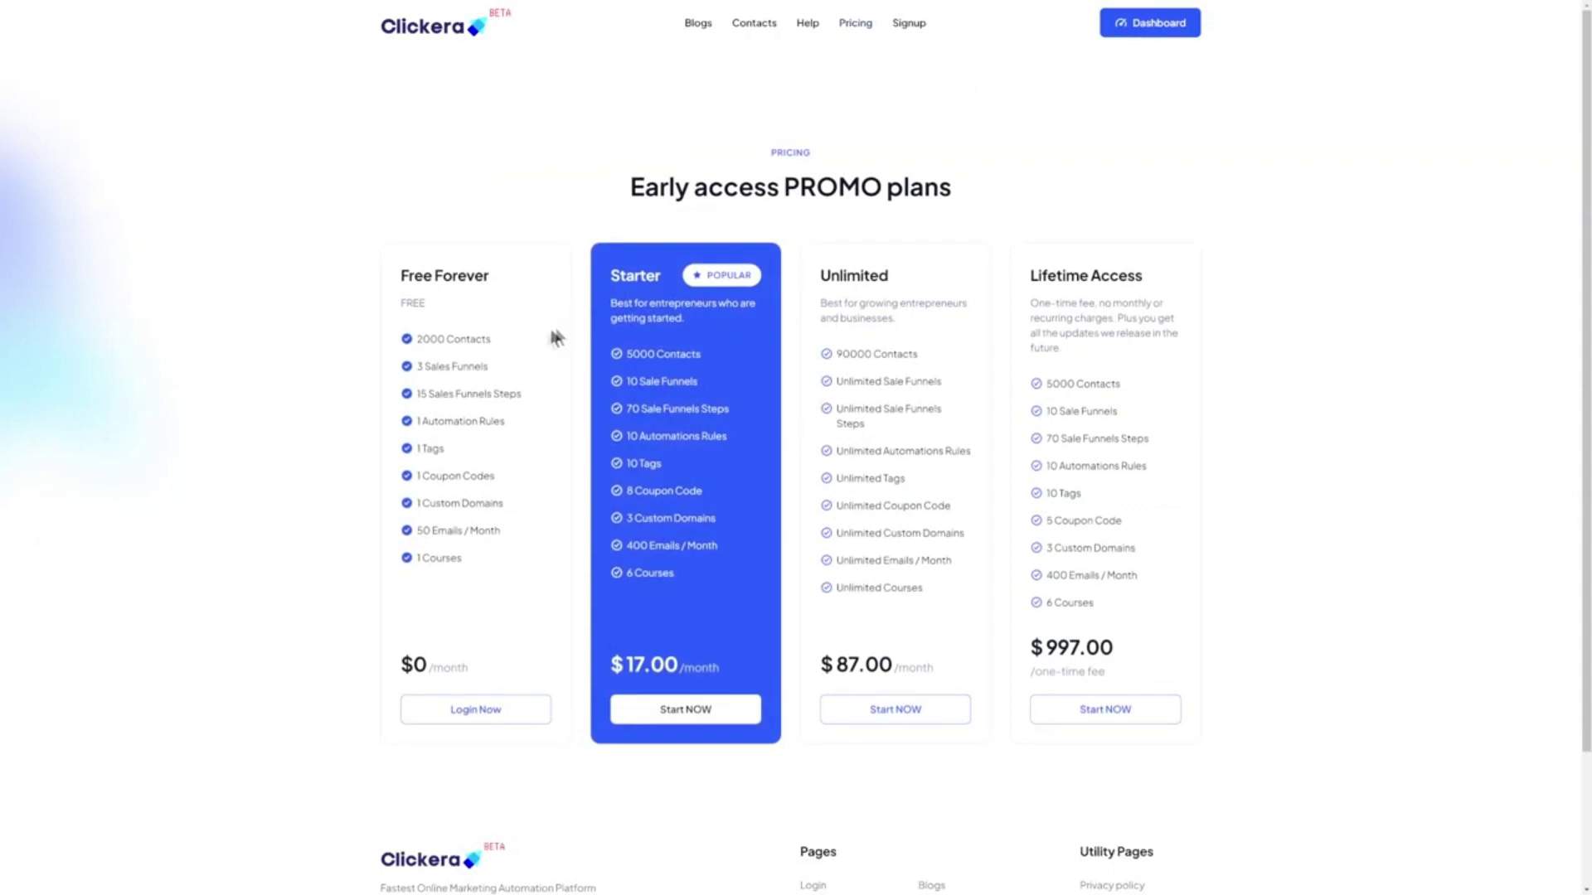